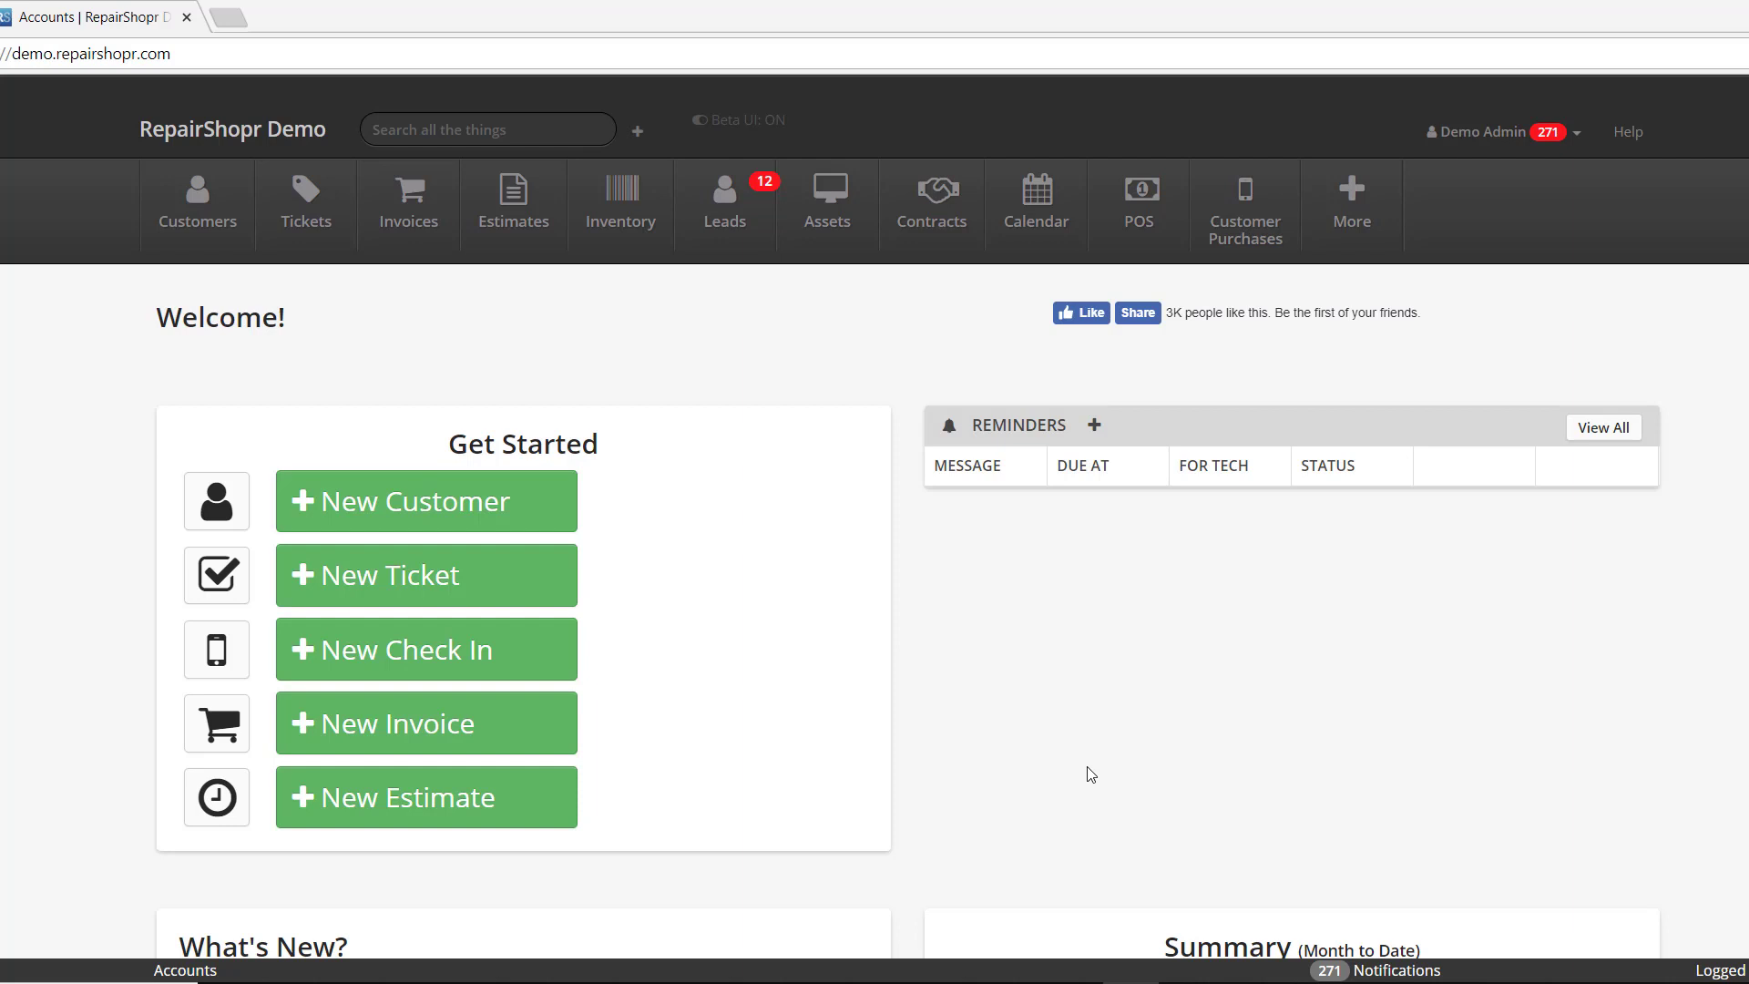
- Open customer 8499 - Optical Distributor for editing and show its Custom Fields
left_click(185, 226)
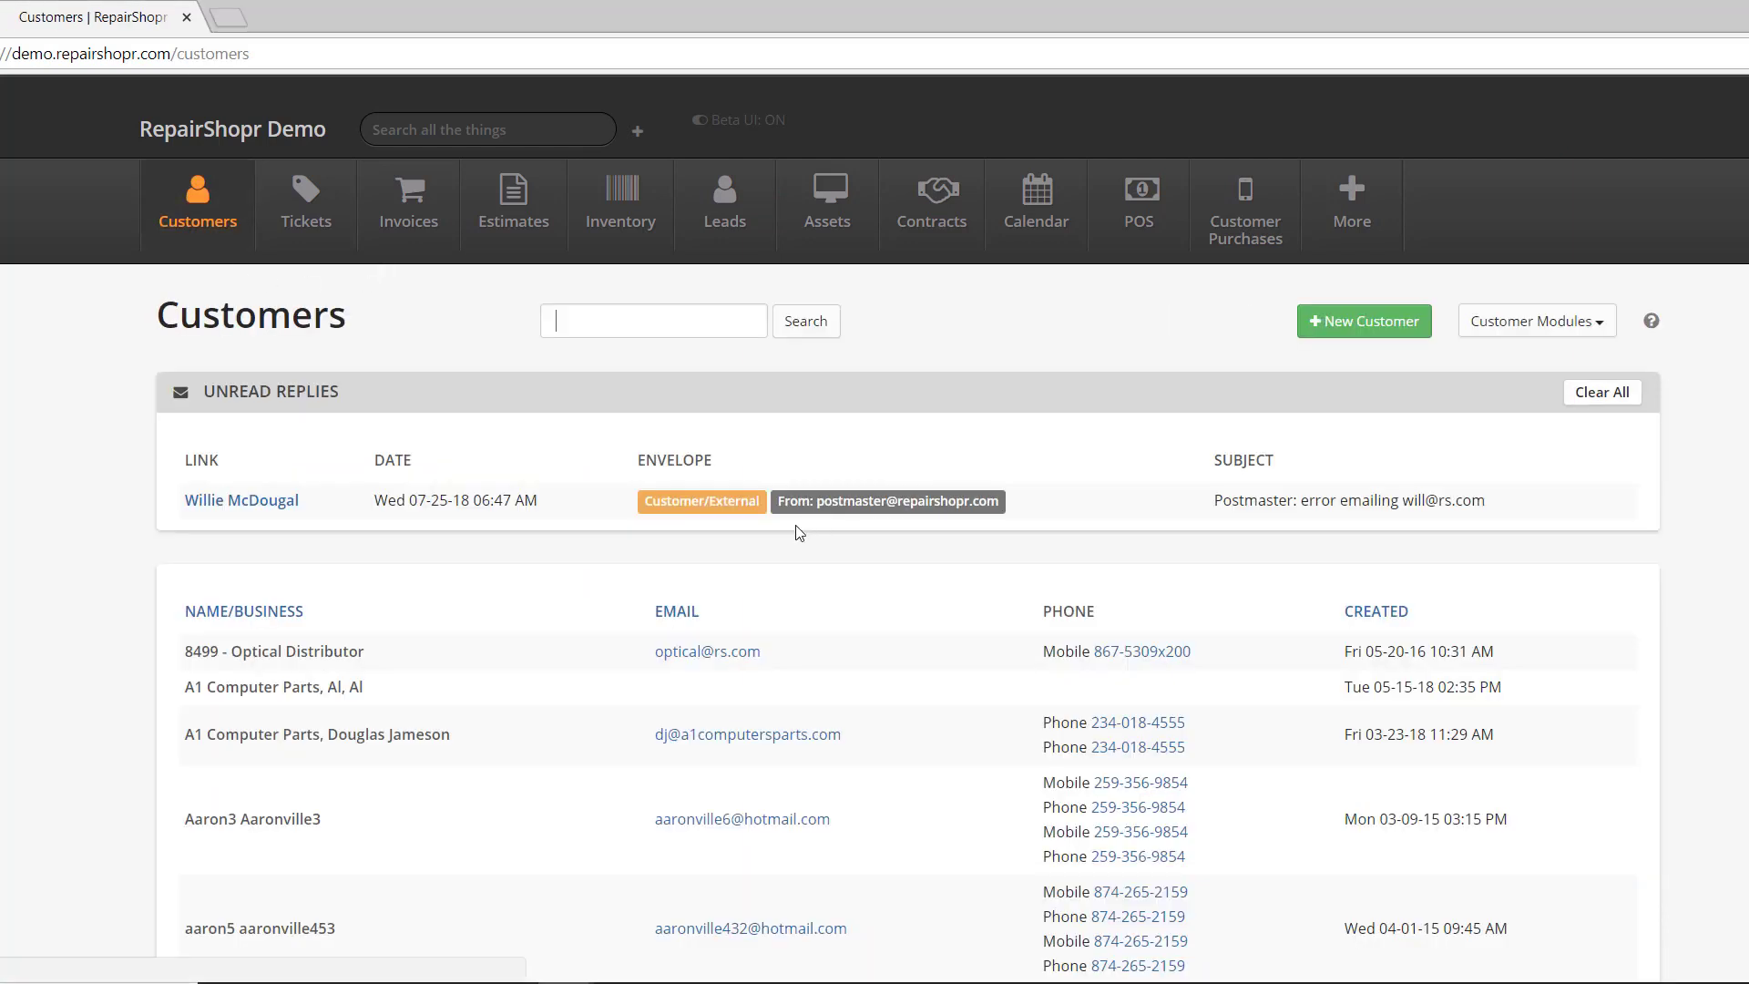
left_click(361, 656)
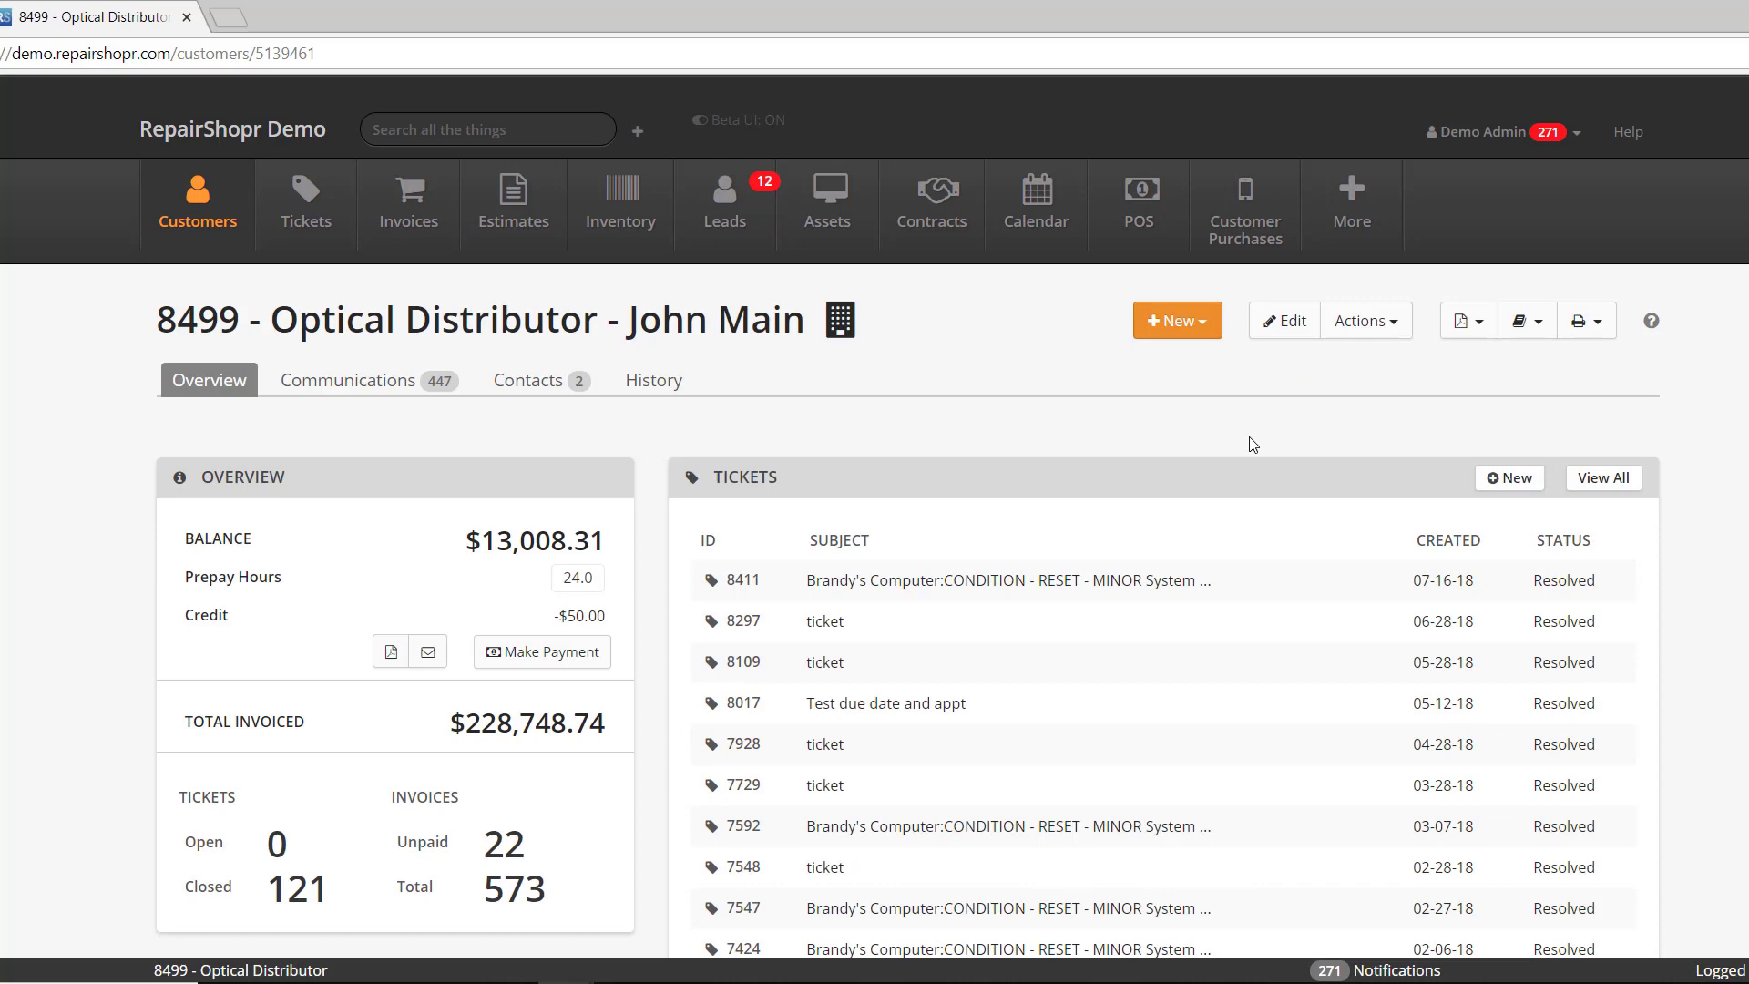
left_click(1279, 337)
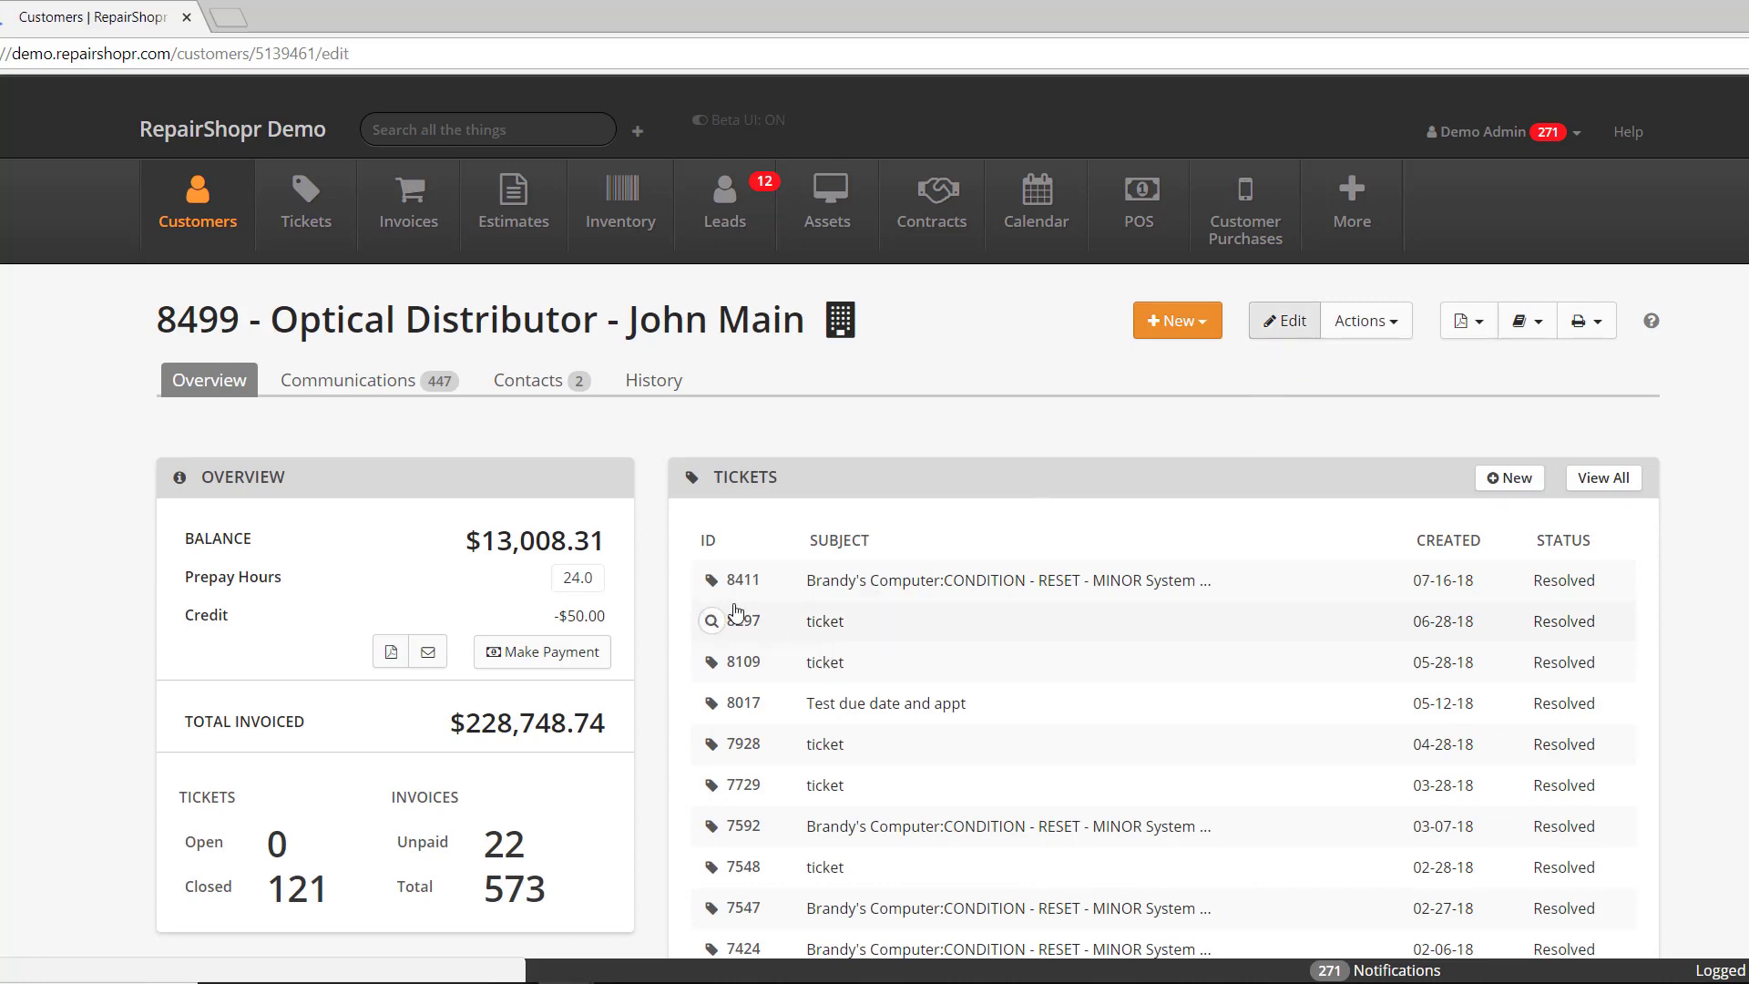
left_click(403, 407)
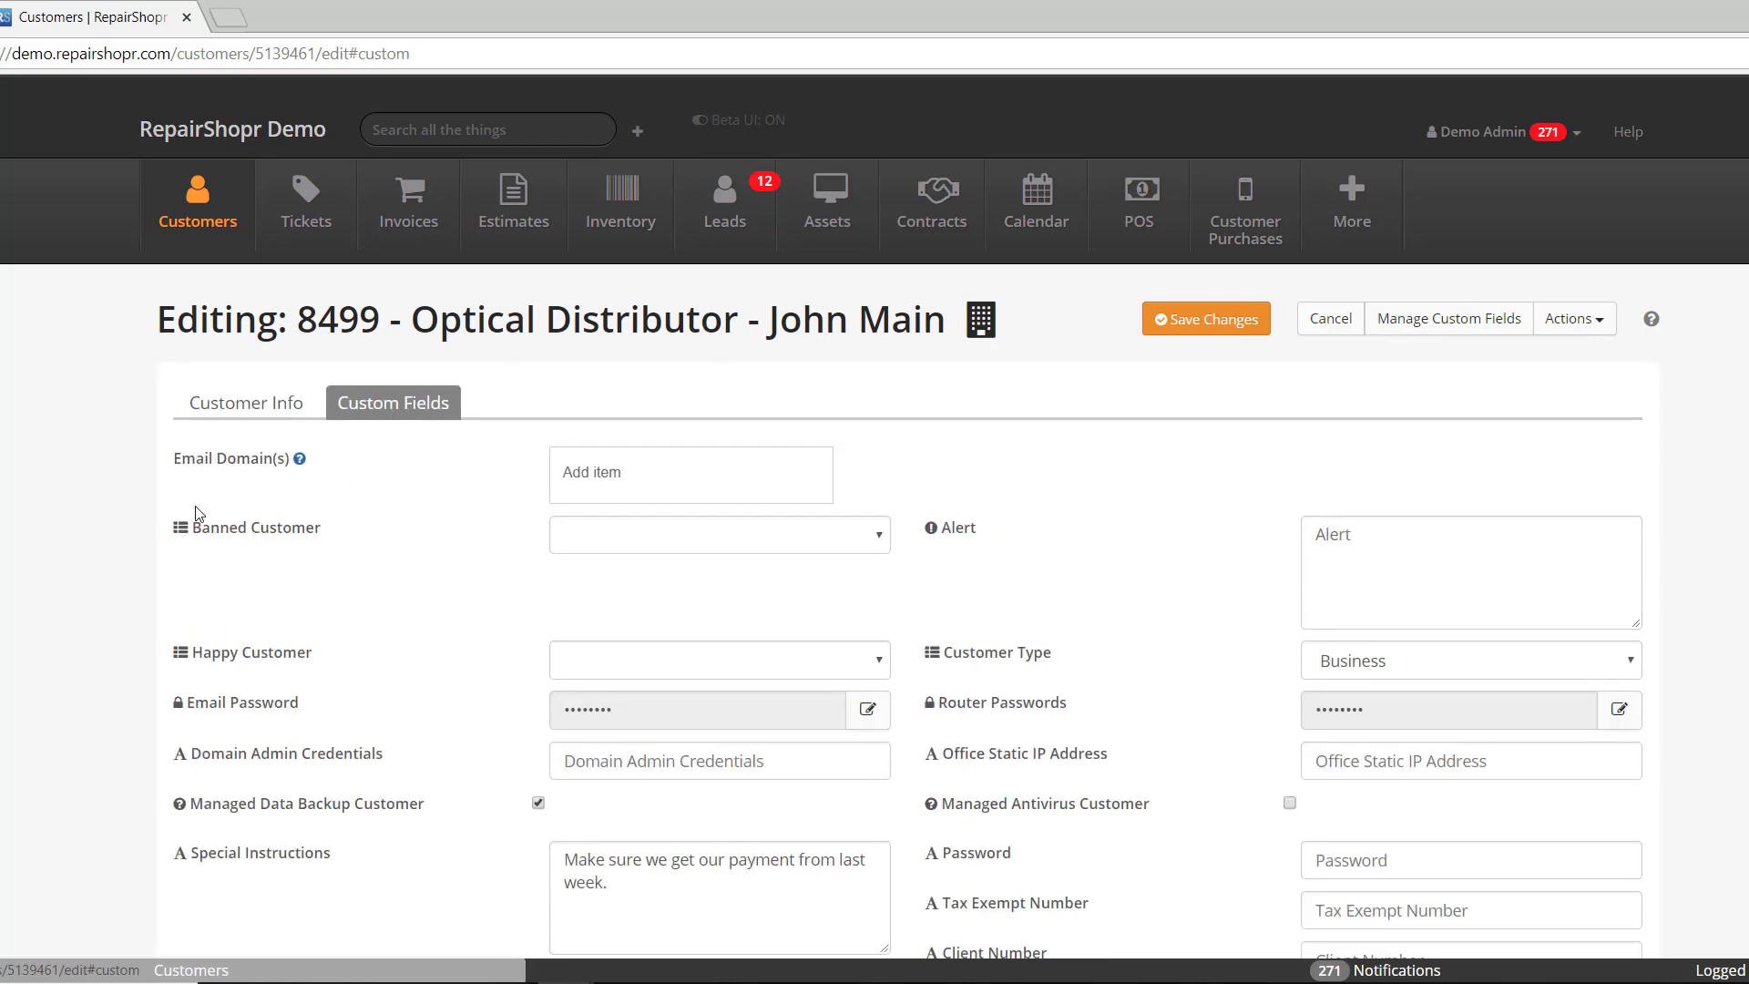
- Sign the Customer Sig verification box, clear it, and draw a fresh signature
scroll(198, 512, "down", 3)
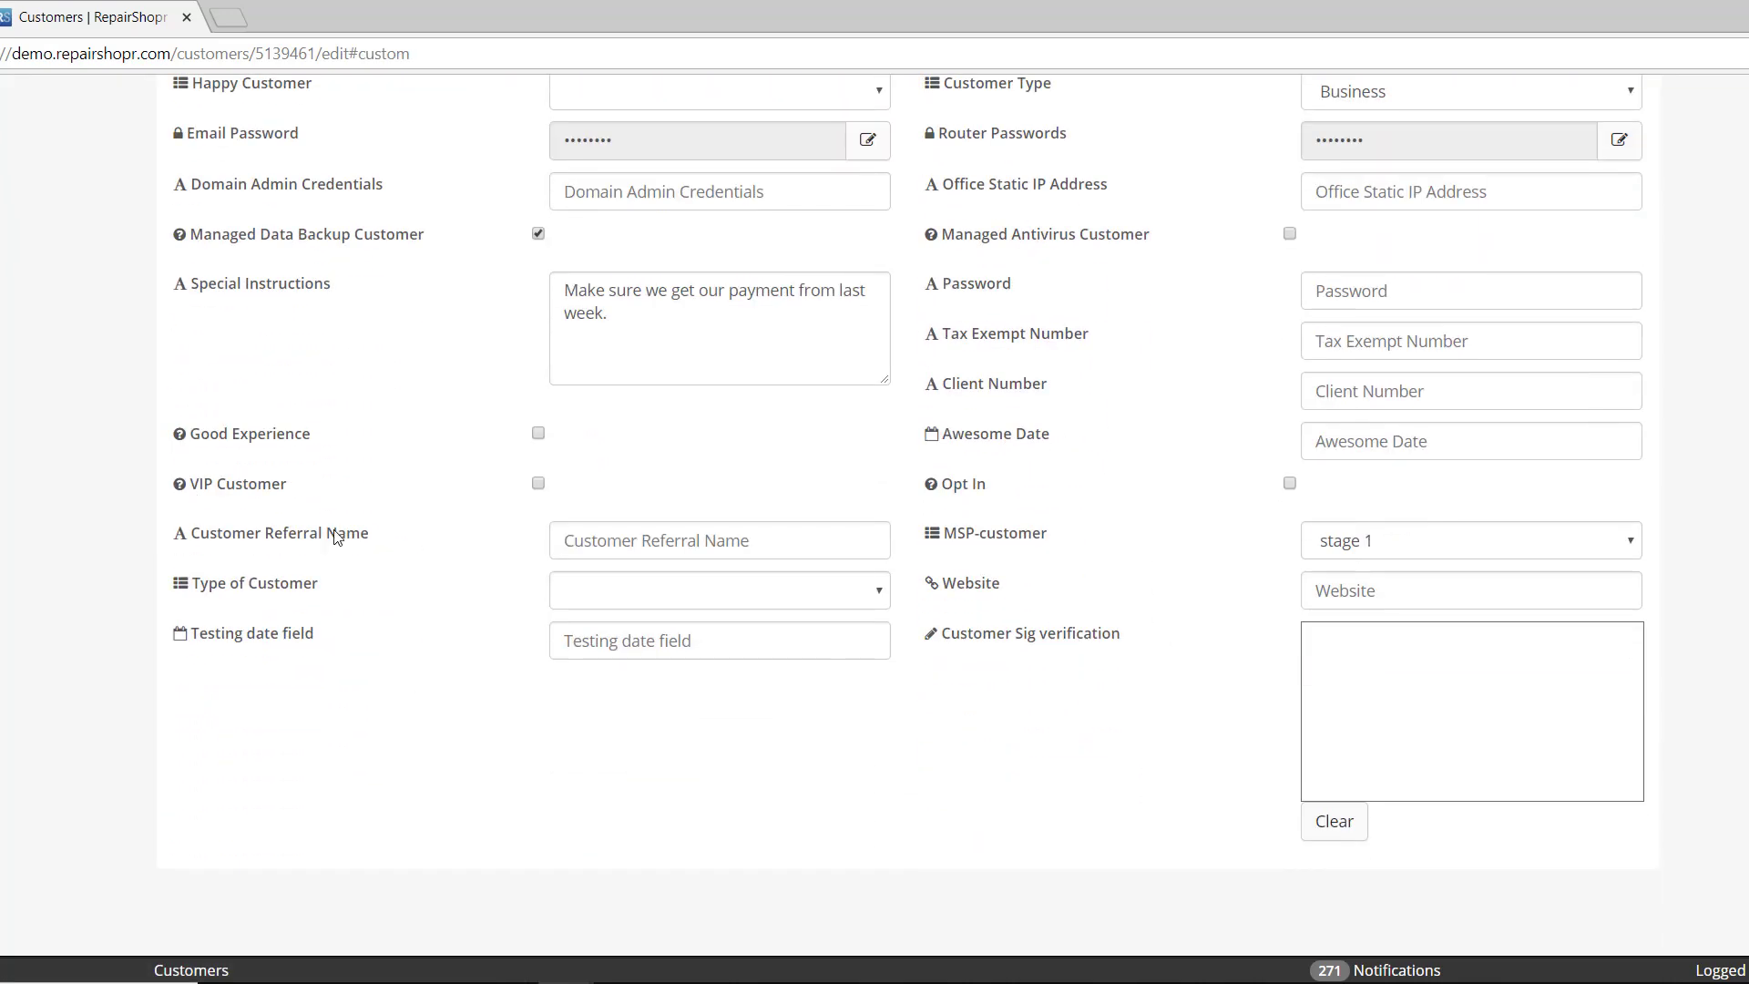
left_click_drag(946, 643, 1120, 658)
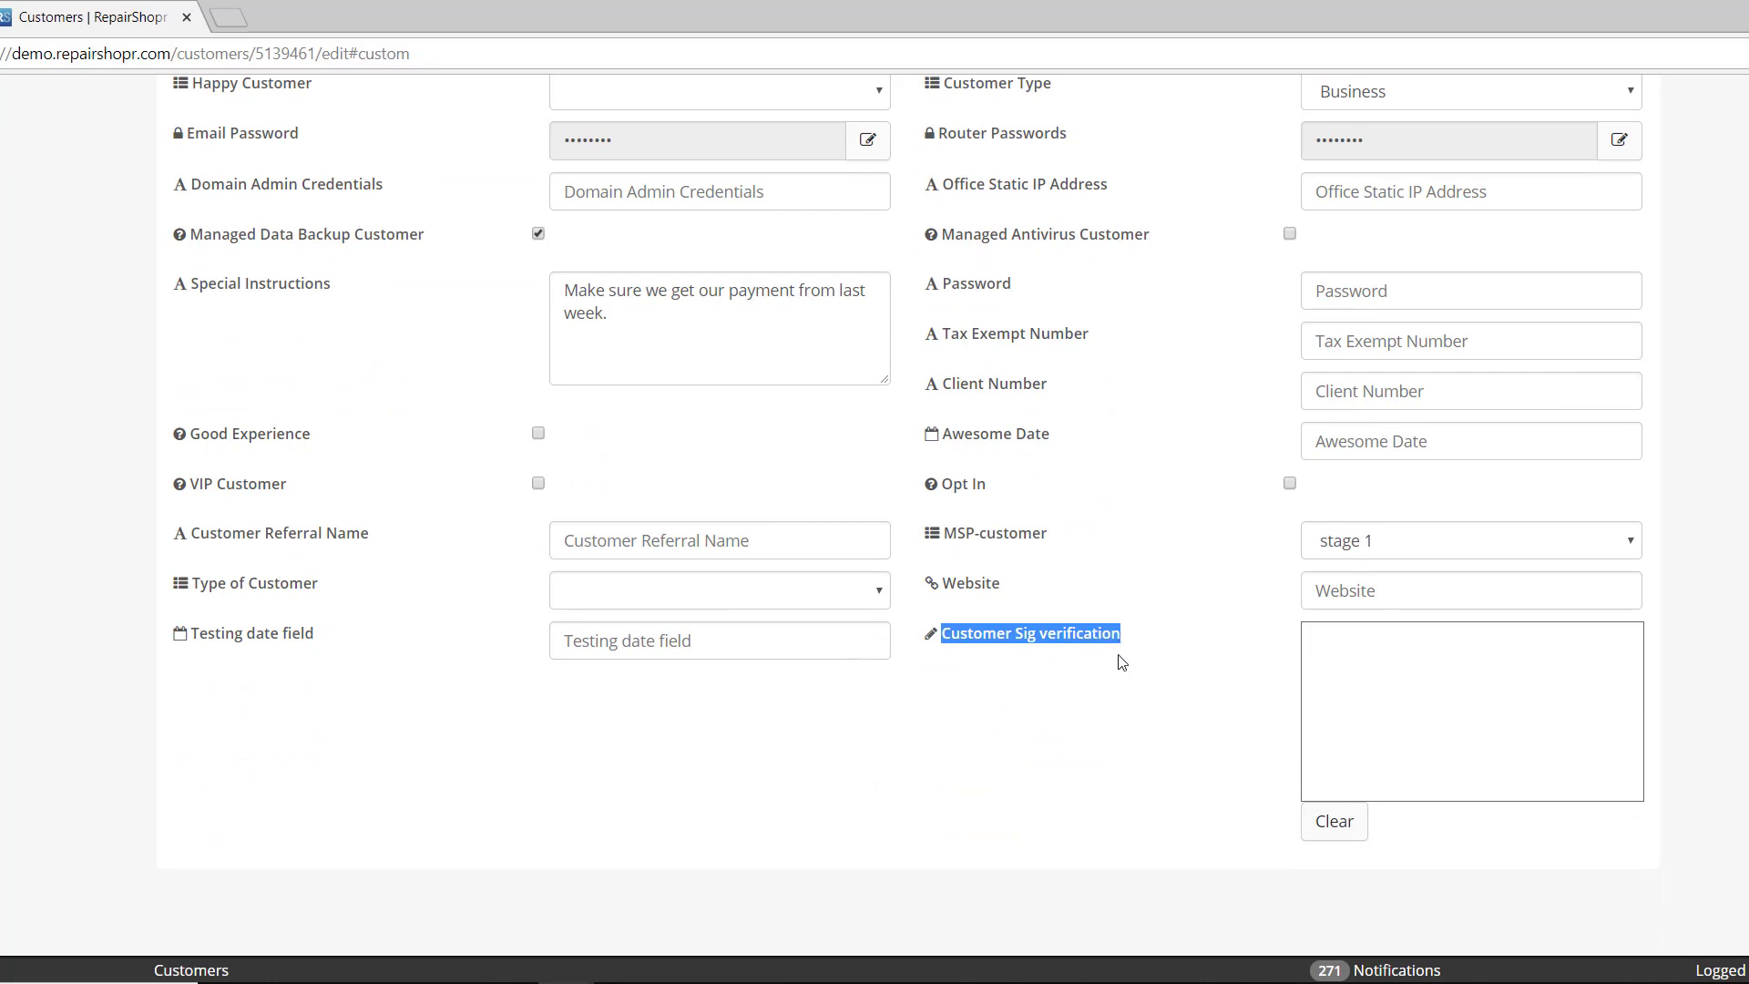
left_click(1017, 656)
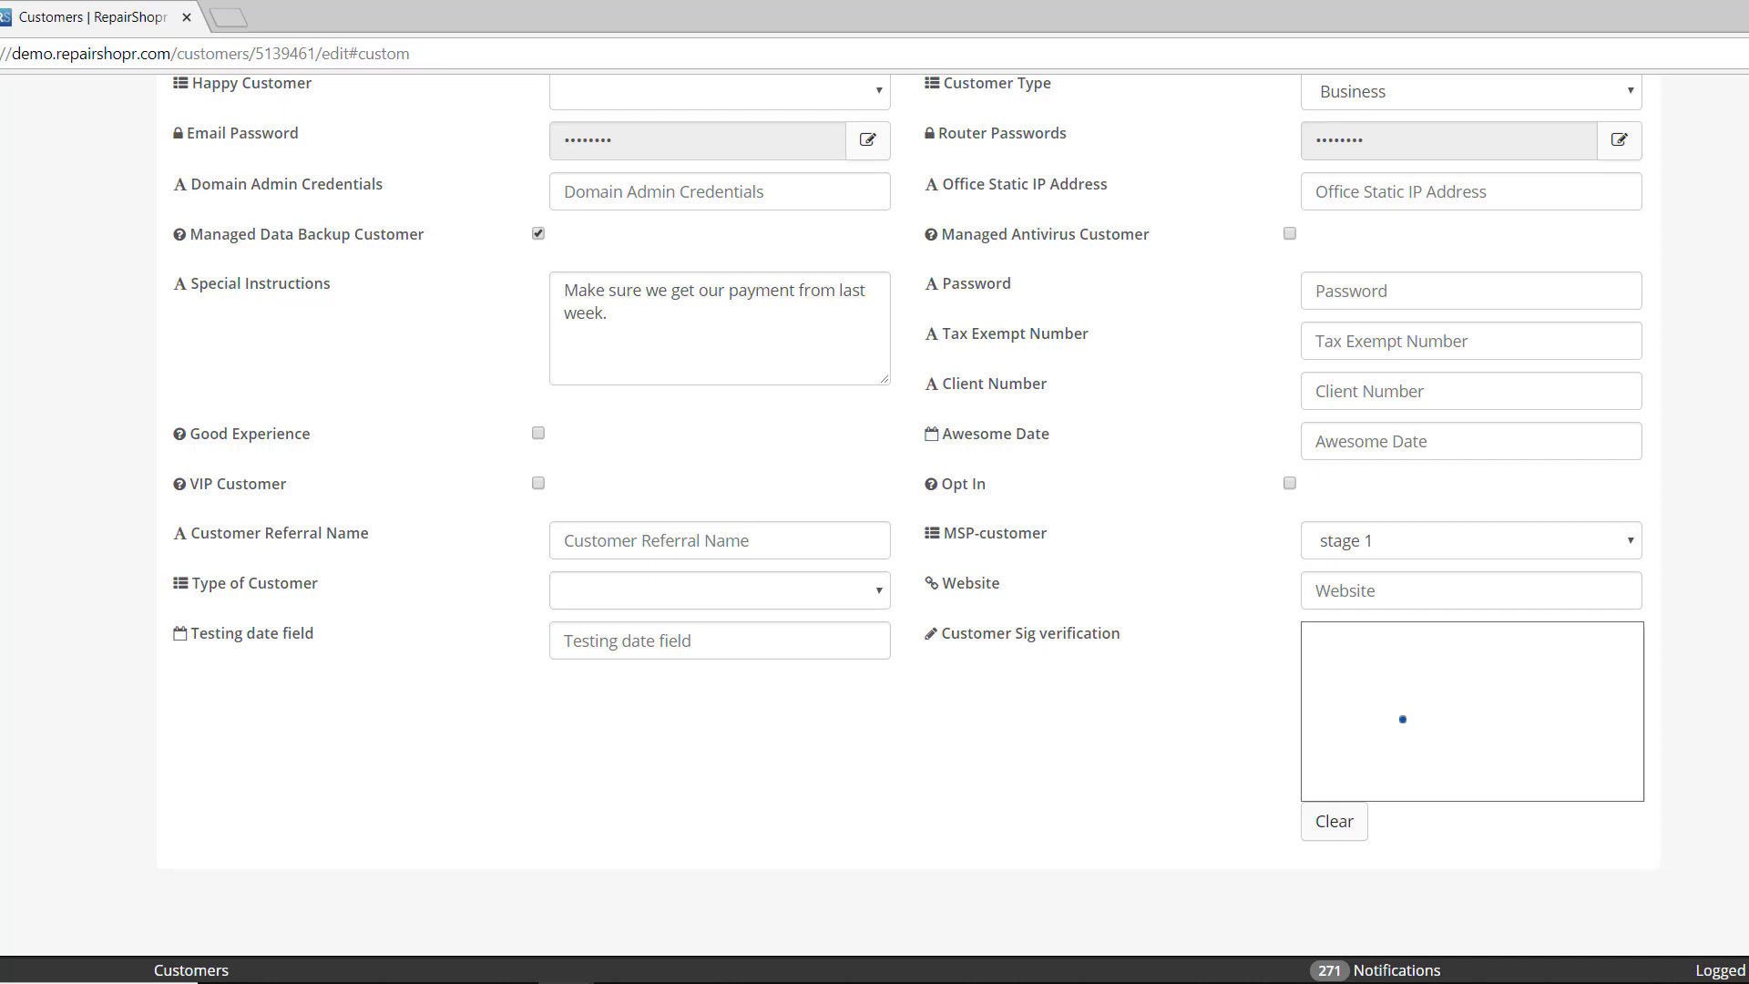
mouse_move(1394, 703)
left_mouse_down()
mouse_move(1528, 734)
mouse_move(1421, 697)
mouse_move(1511, 736)
left_mouse_up()
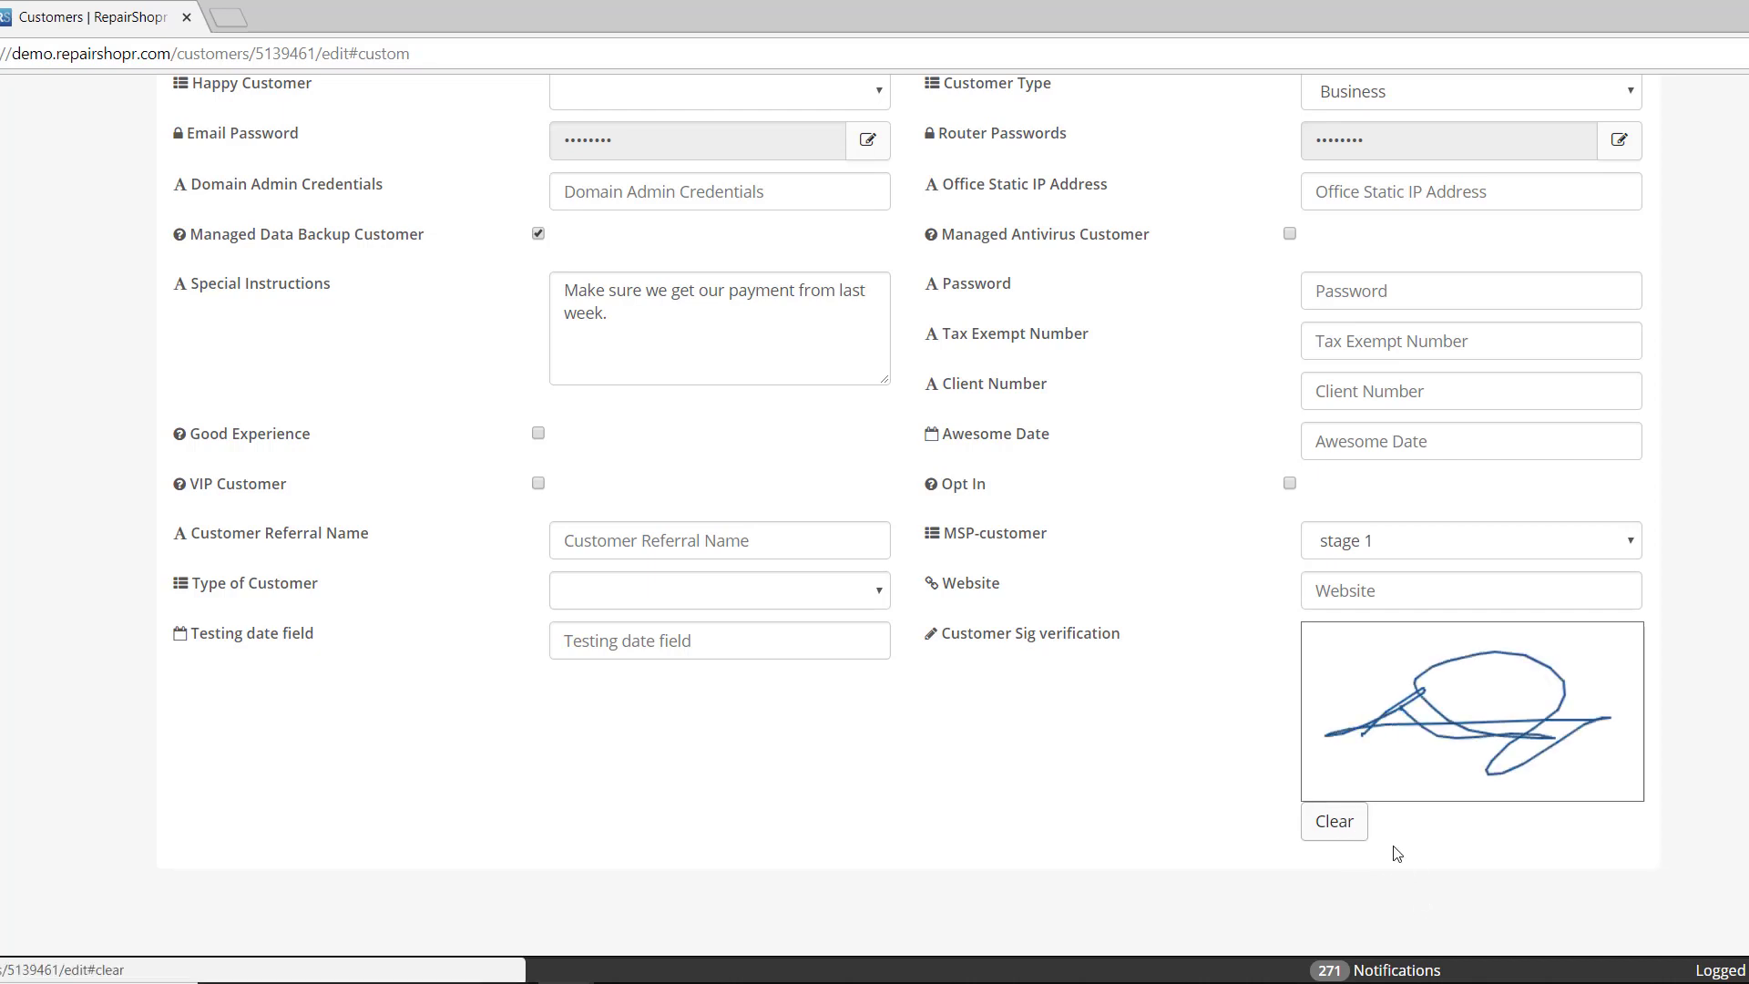
scroll(1169, 789, "down", 2)
left_click(1334, 771)
left_click_drag(1350, 665, 1601, 647)
scroll(1495, 695, "up", 7)
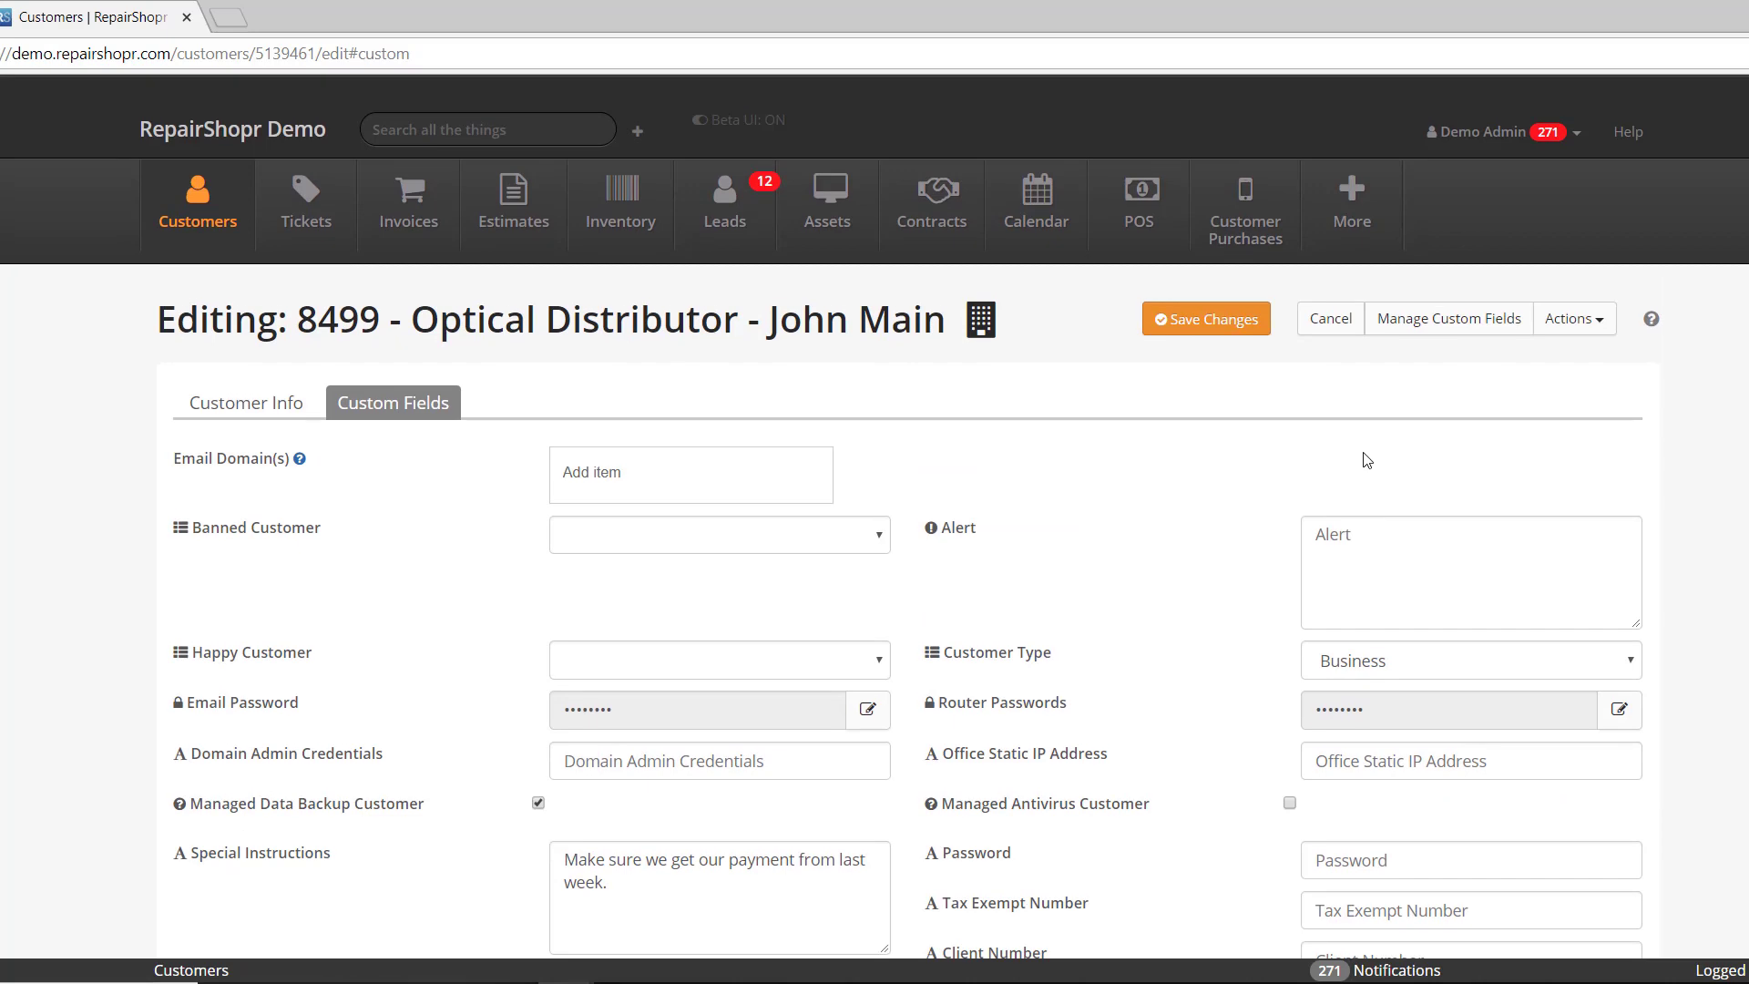
- Save the customer, check the signature under Custom Fields, then go back to Customers
left_click(1239, 320)
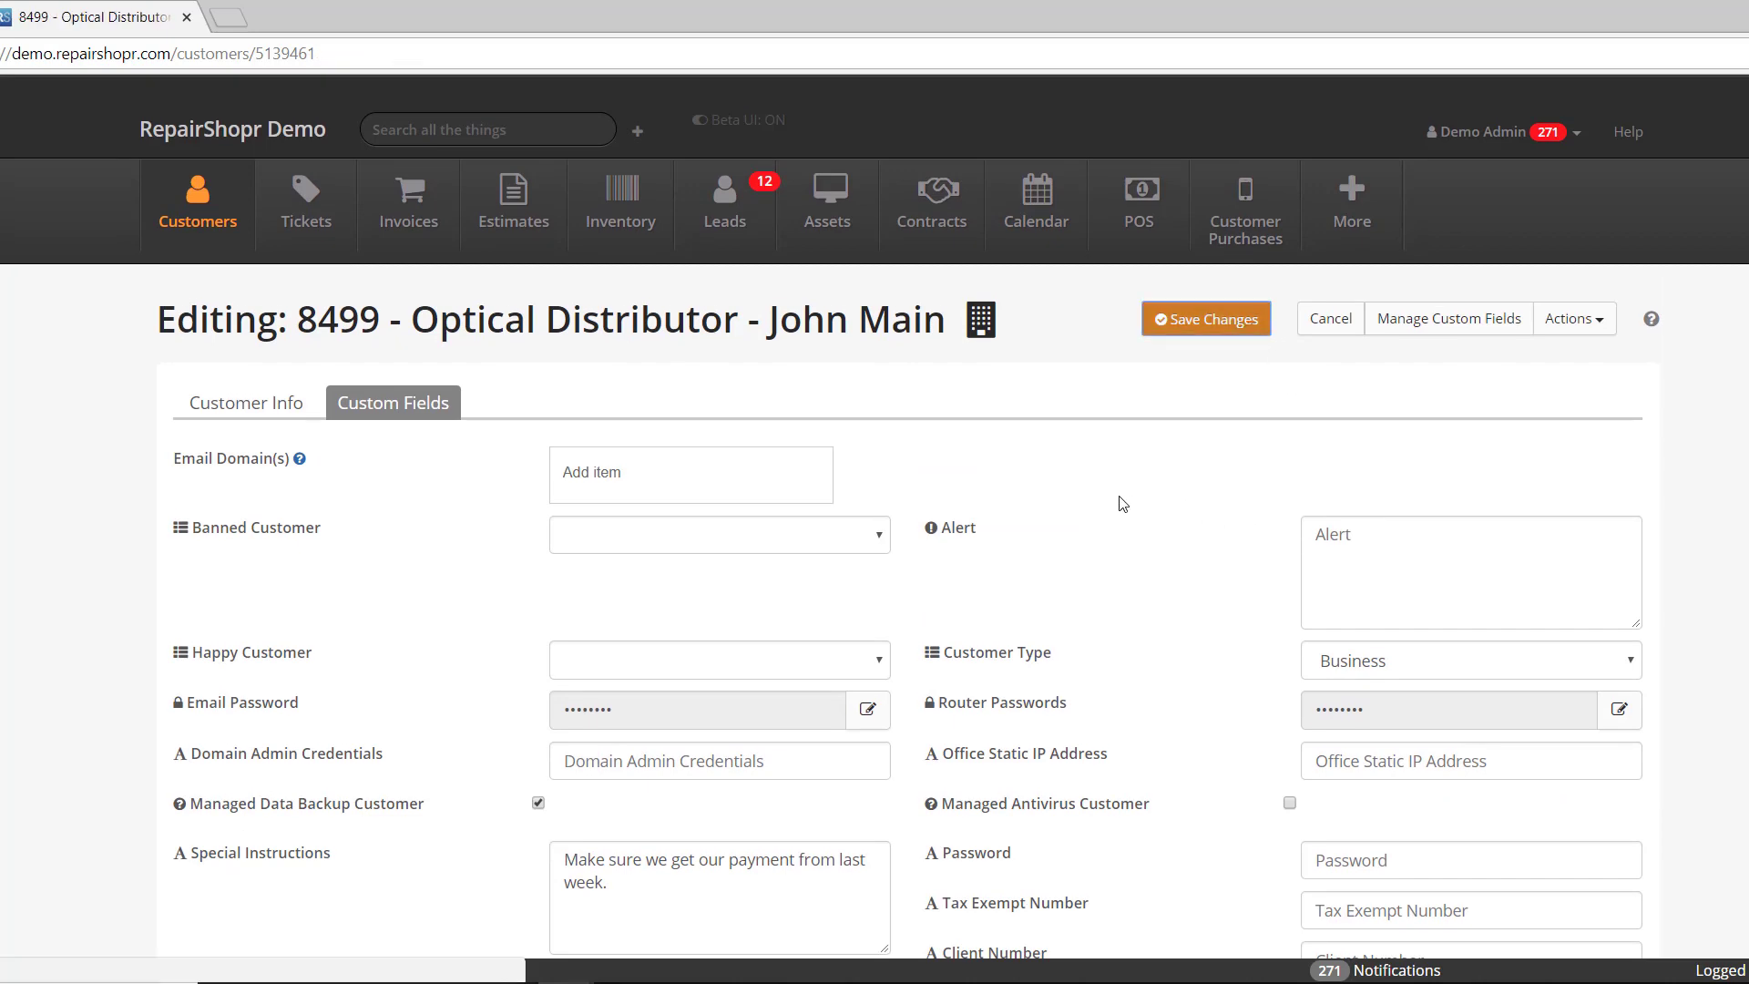
scroll(920, 492, "down", 1)
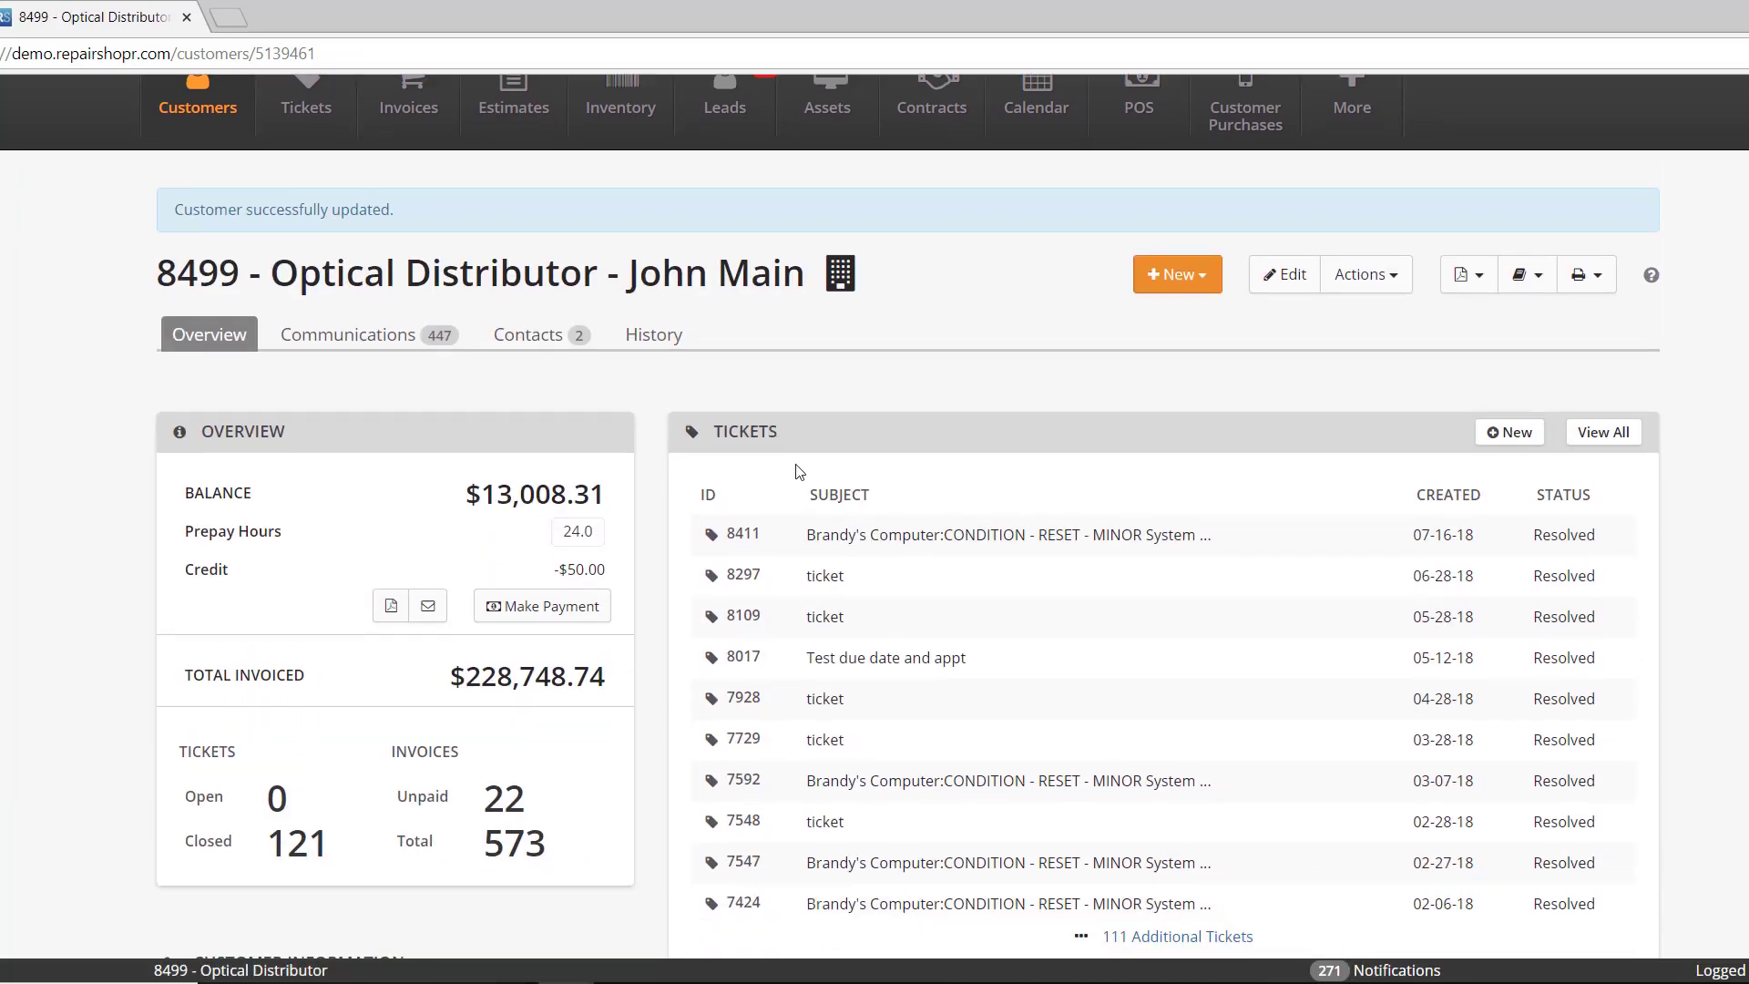
scroll(586, 392, "down", 8)
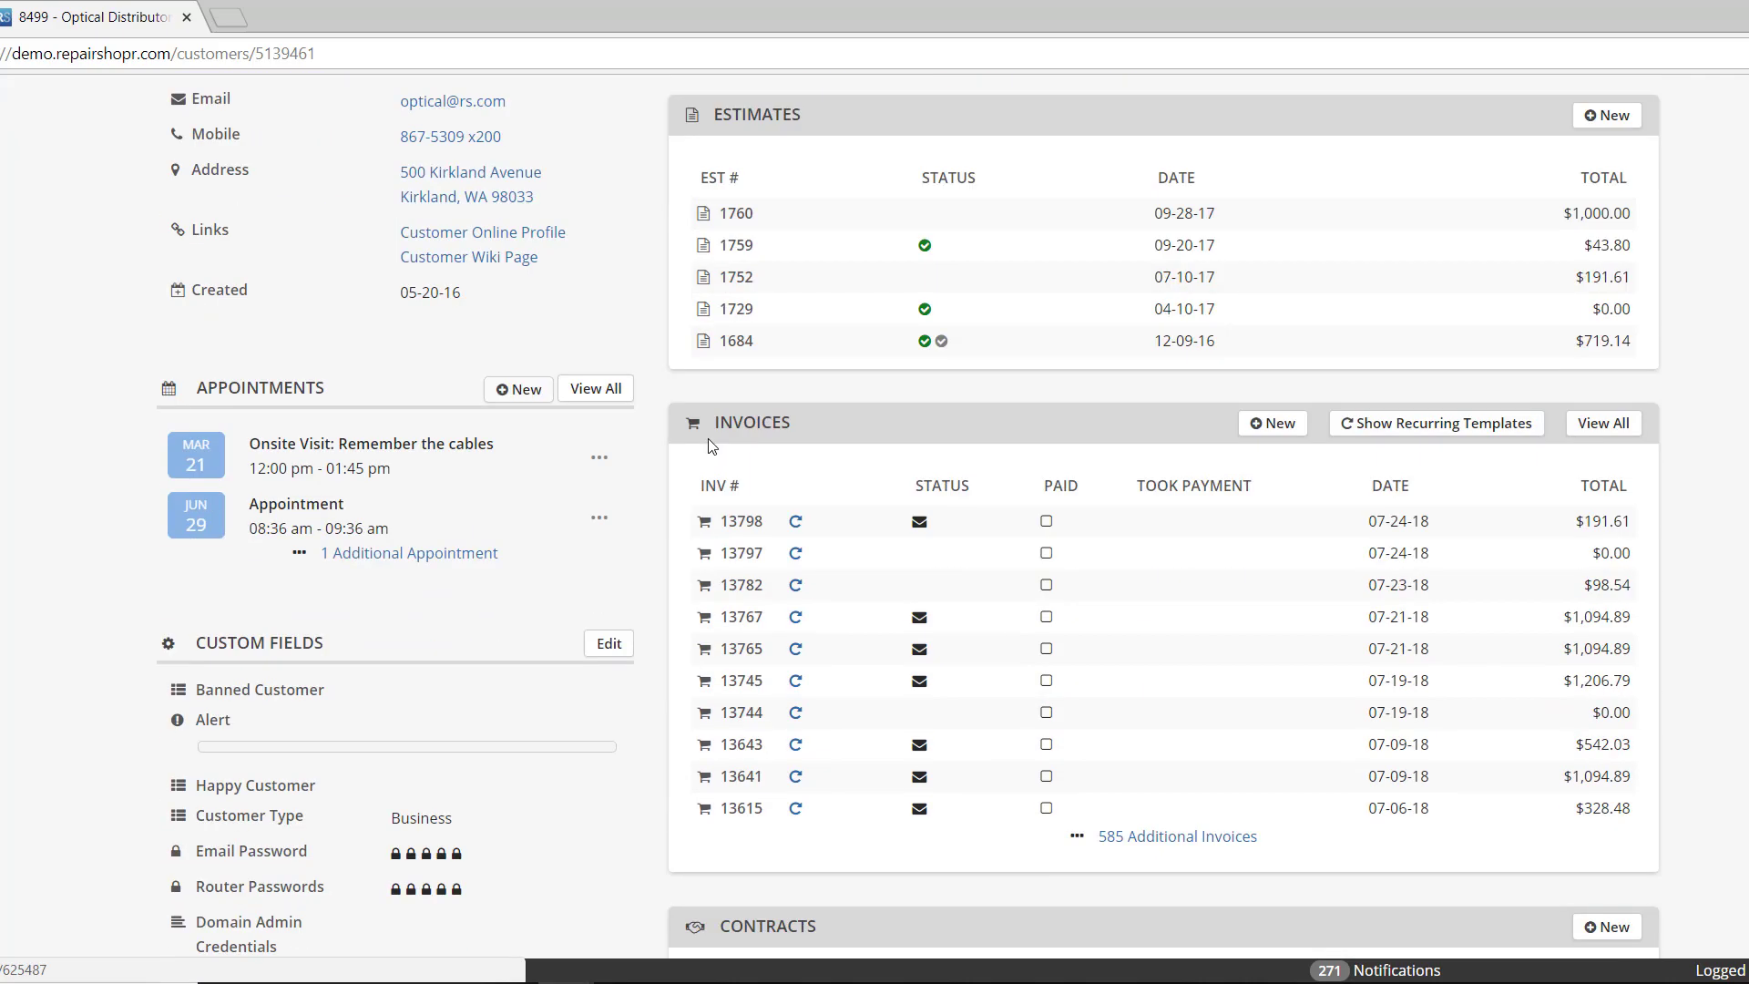
scroll(712, 445, "down", 10)
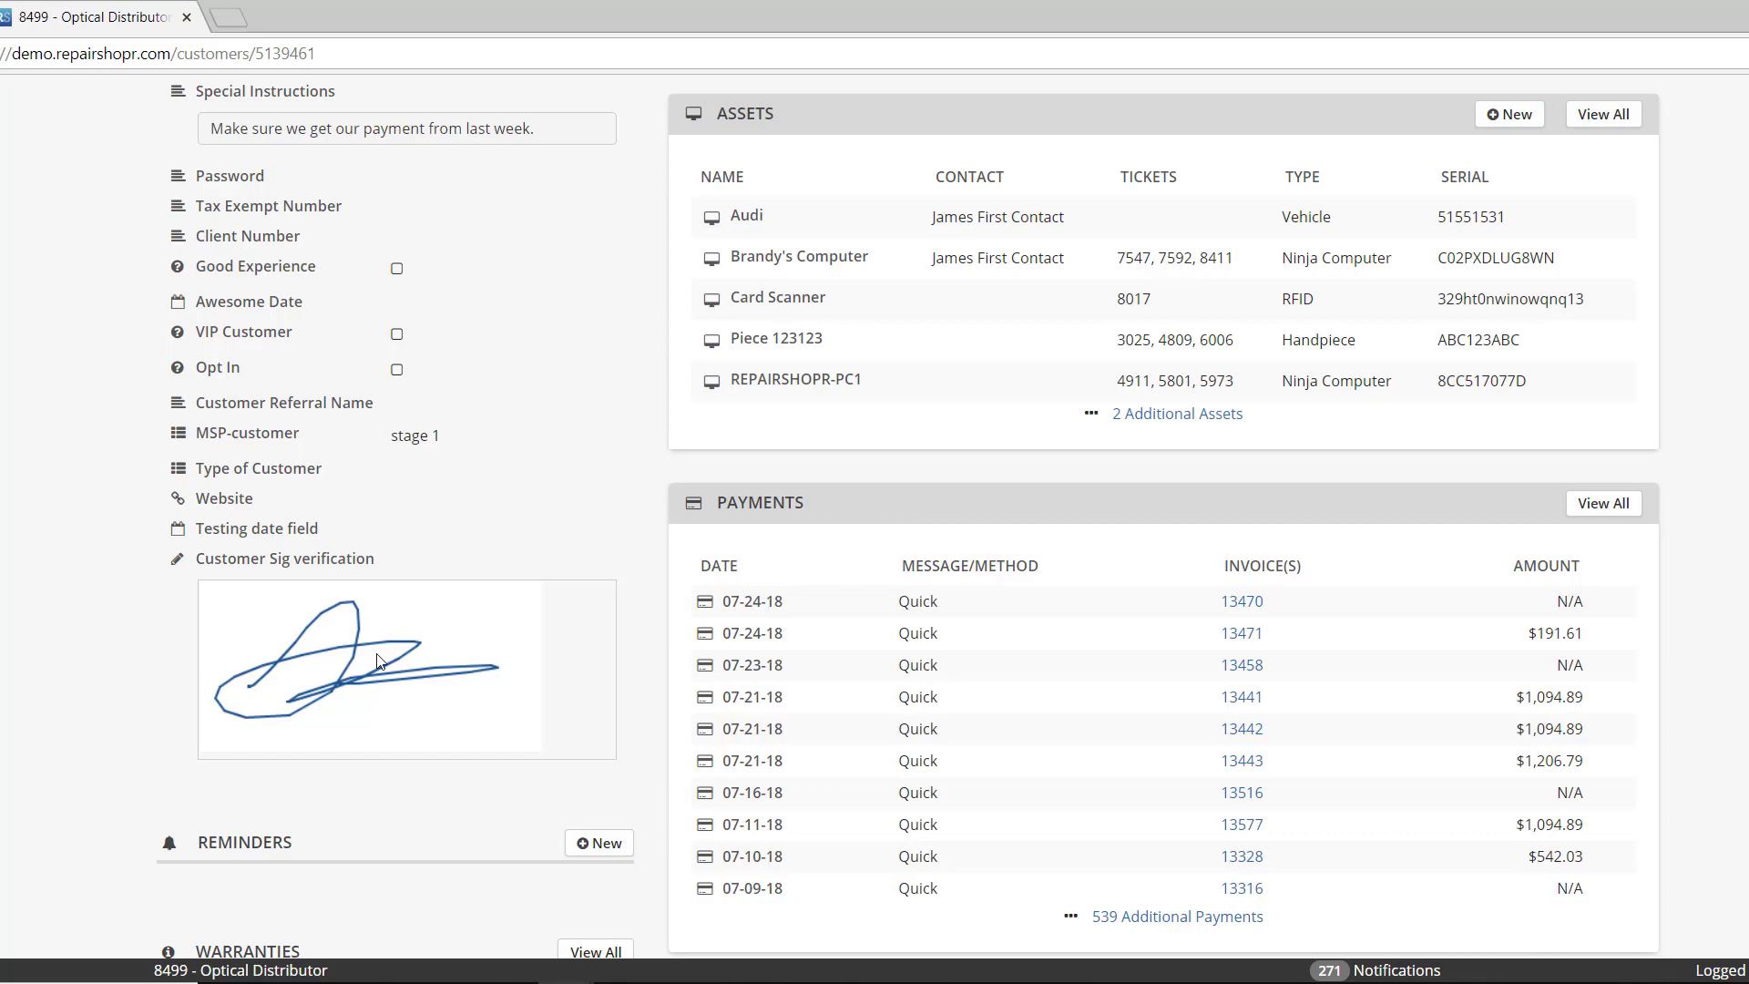
scroll(412, 627, "up", 20)
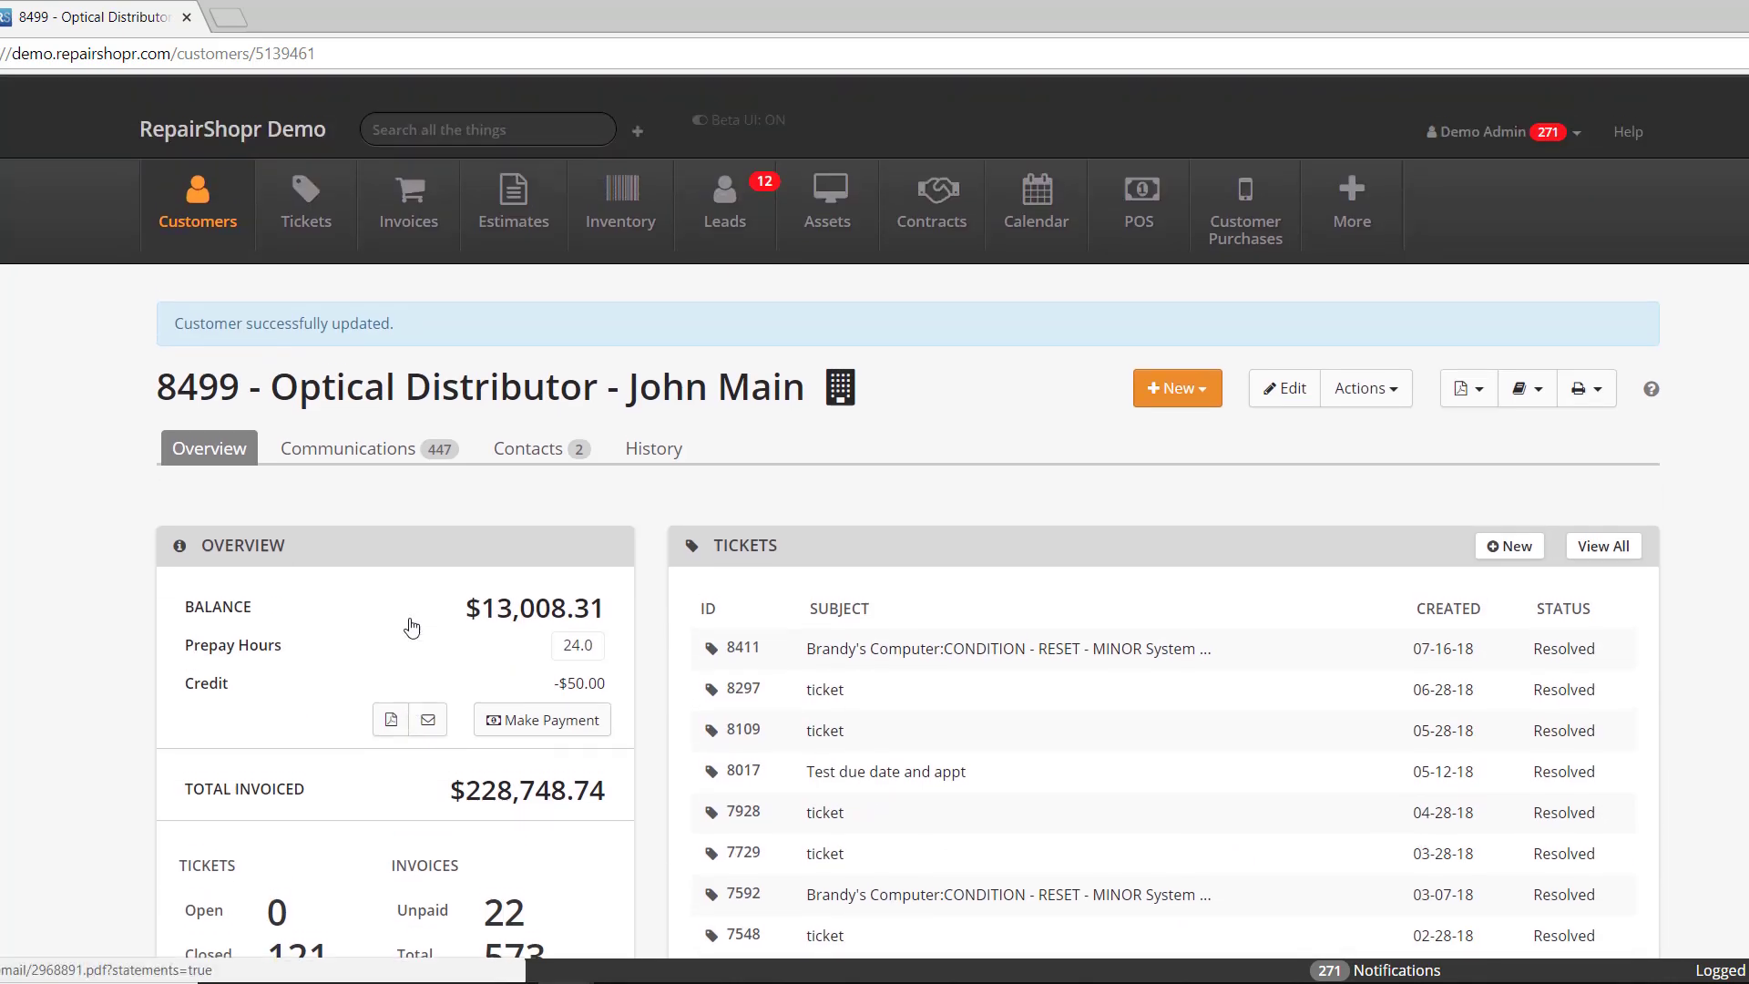
left_click(191, 216)
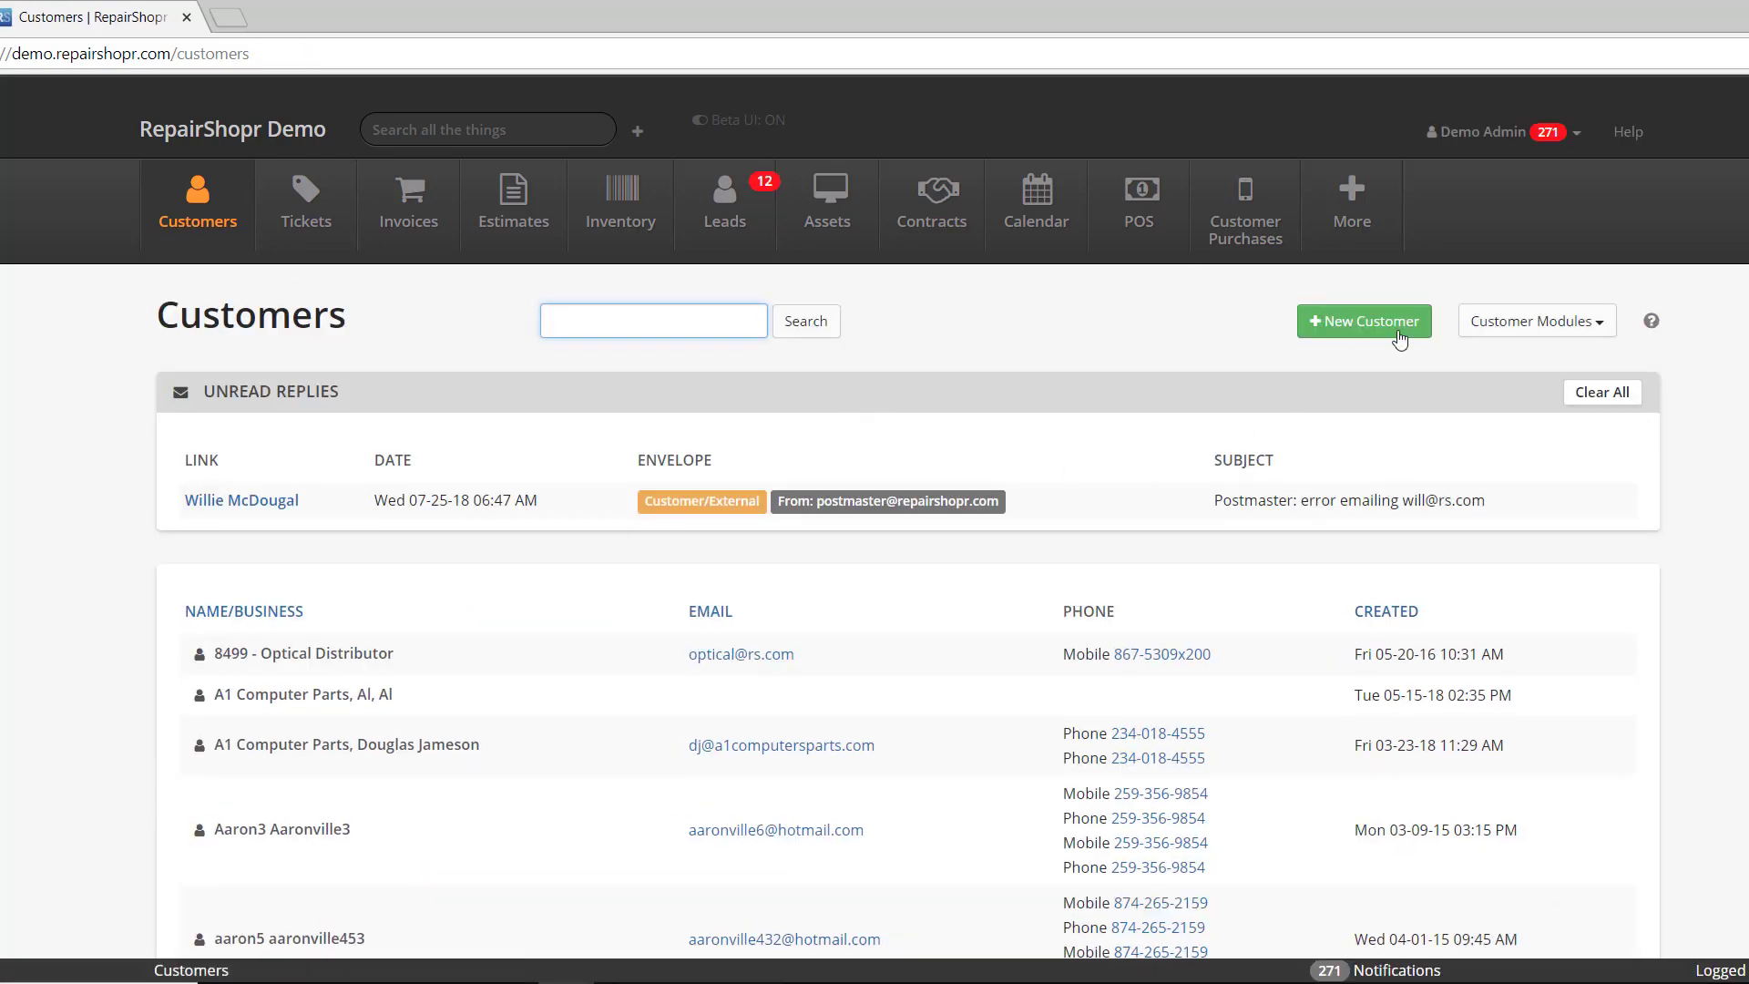
- Open the Asset Manager, view the Keyboard asset, and return to All Assets
left_click(1538, 321)
left_click(1515, 359)
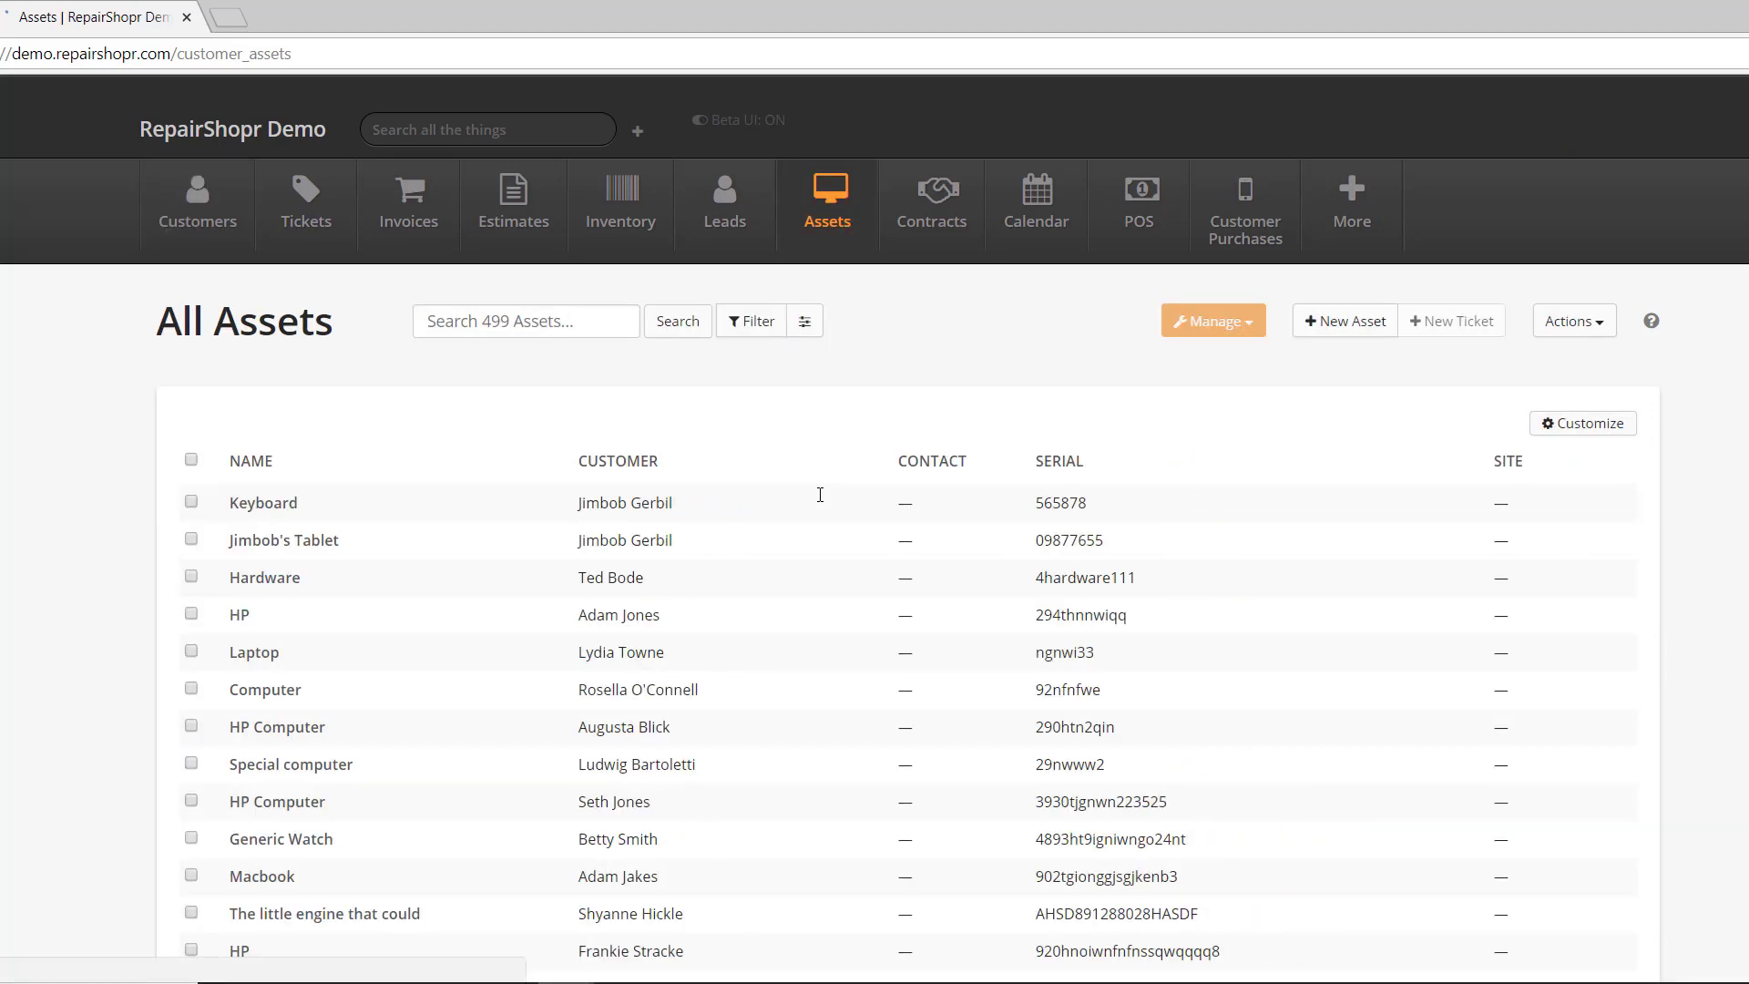
left_click(283, 507)
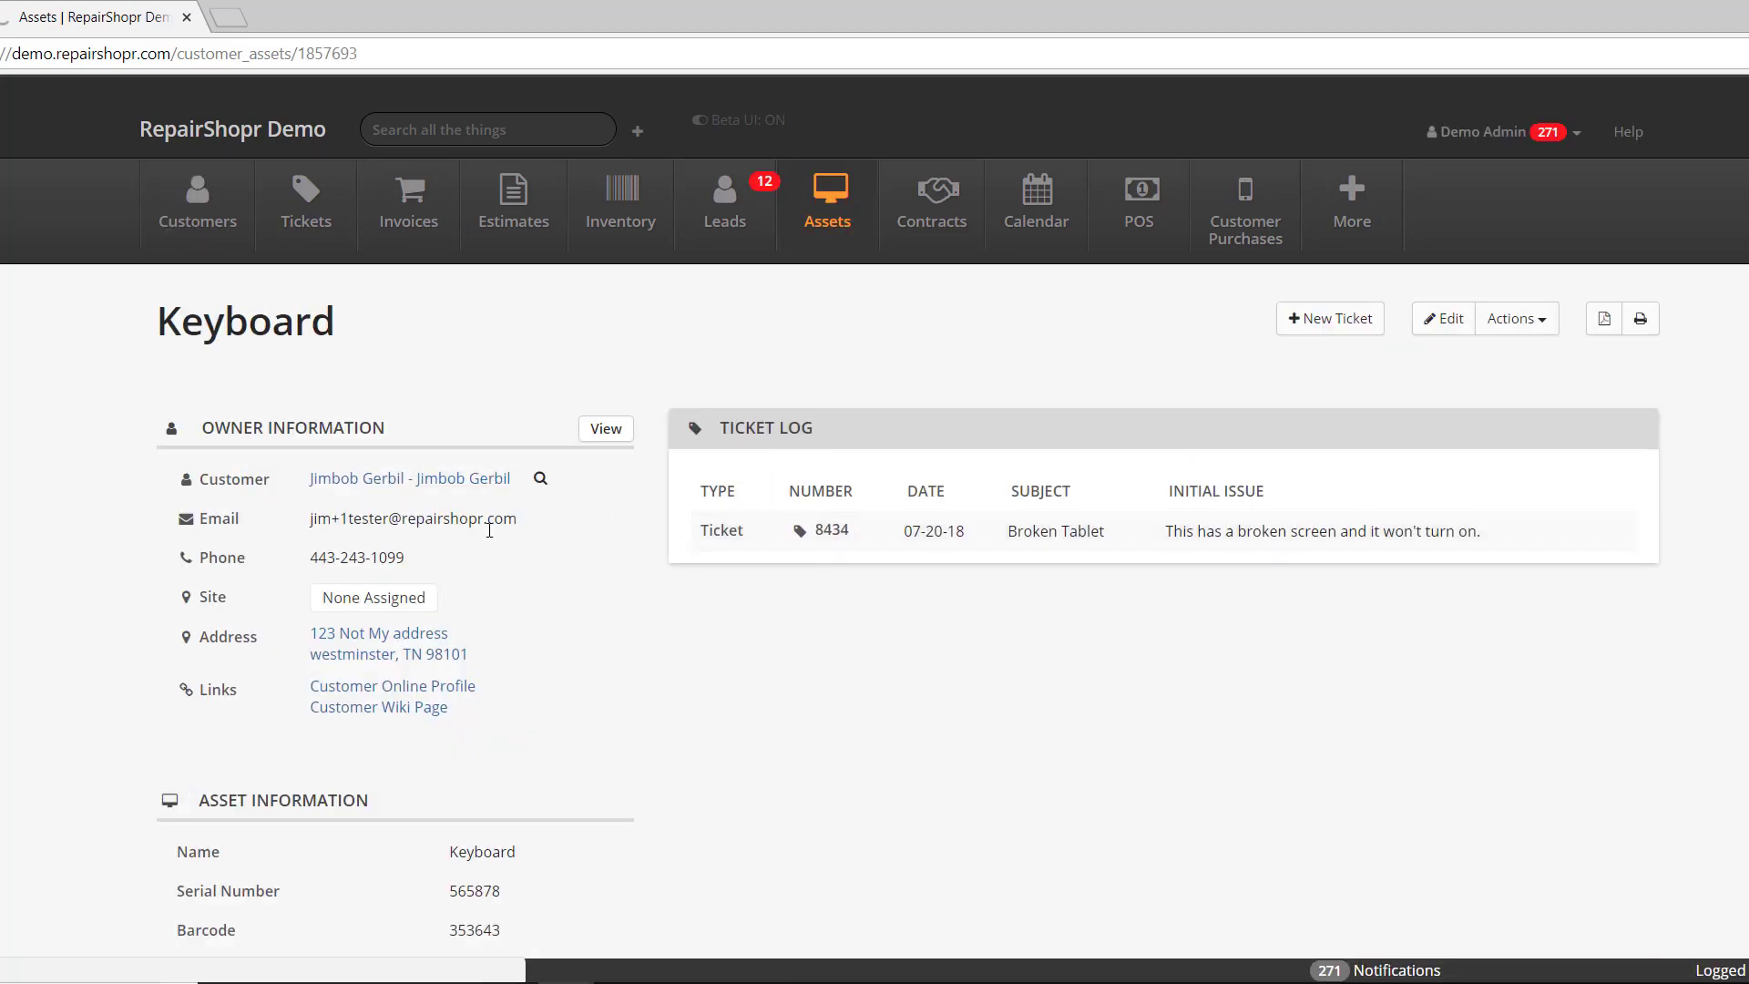
key("alt+Left")
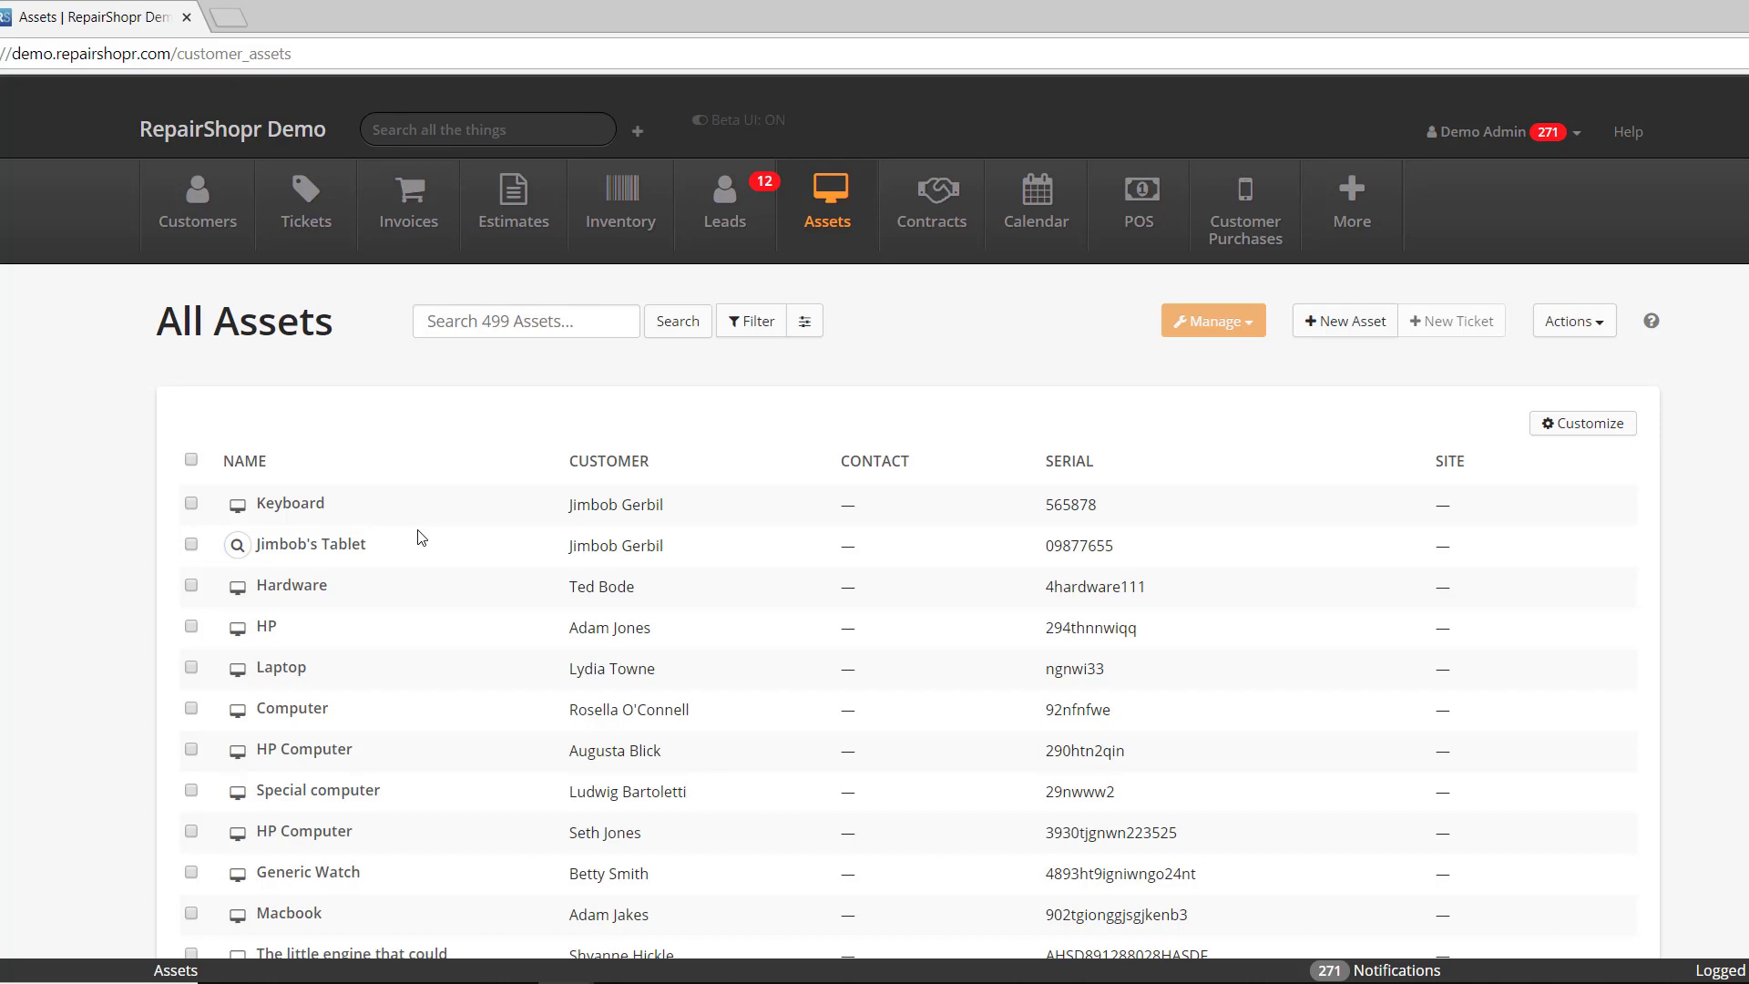
- Reopen the Keyboard asset to review its details and ticket log, then go back
scroll(419, 537, "down", 3)
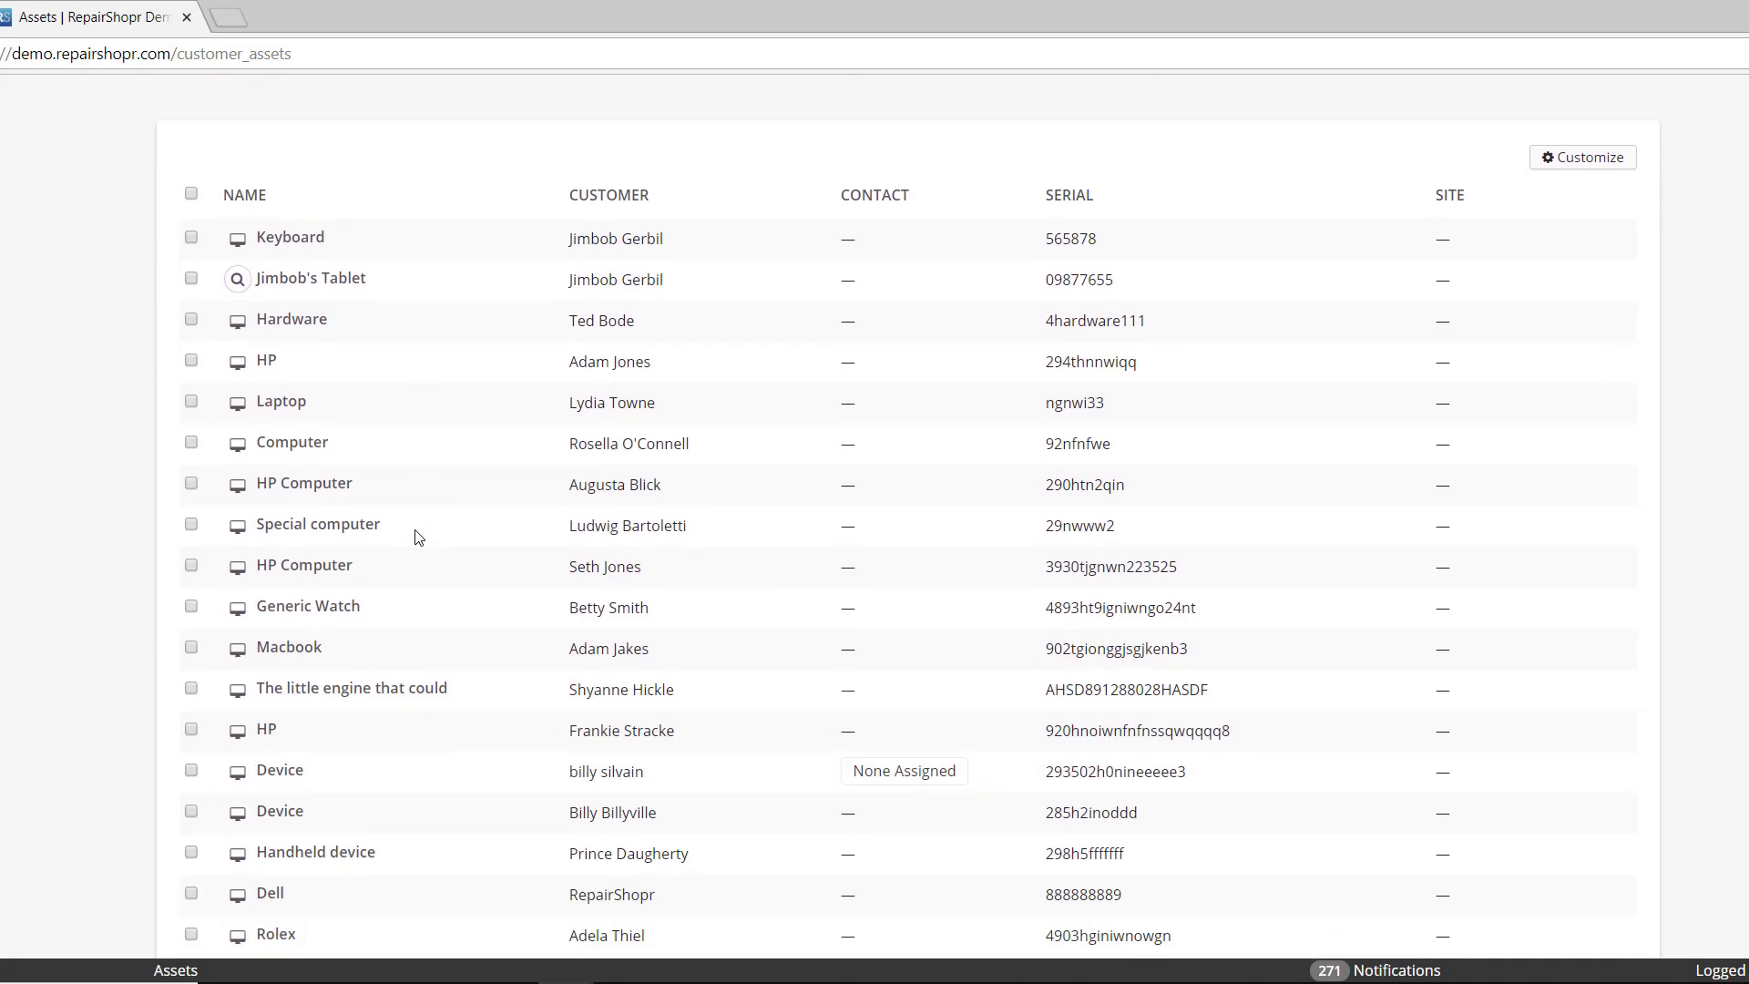
scroll(417, 537, "up", 3)
left_click(273, 503)
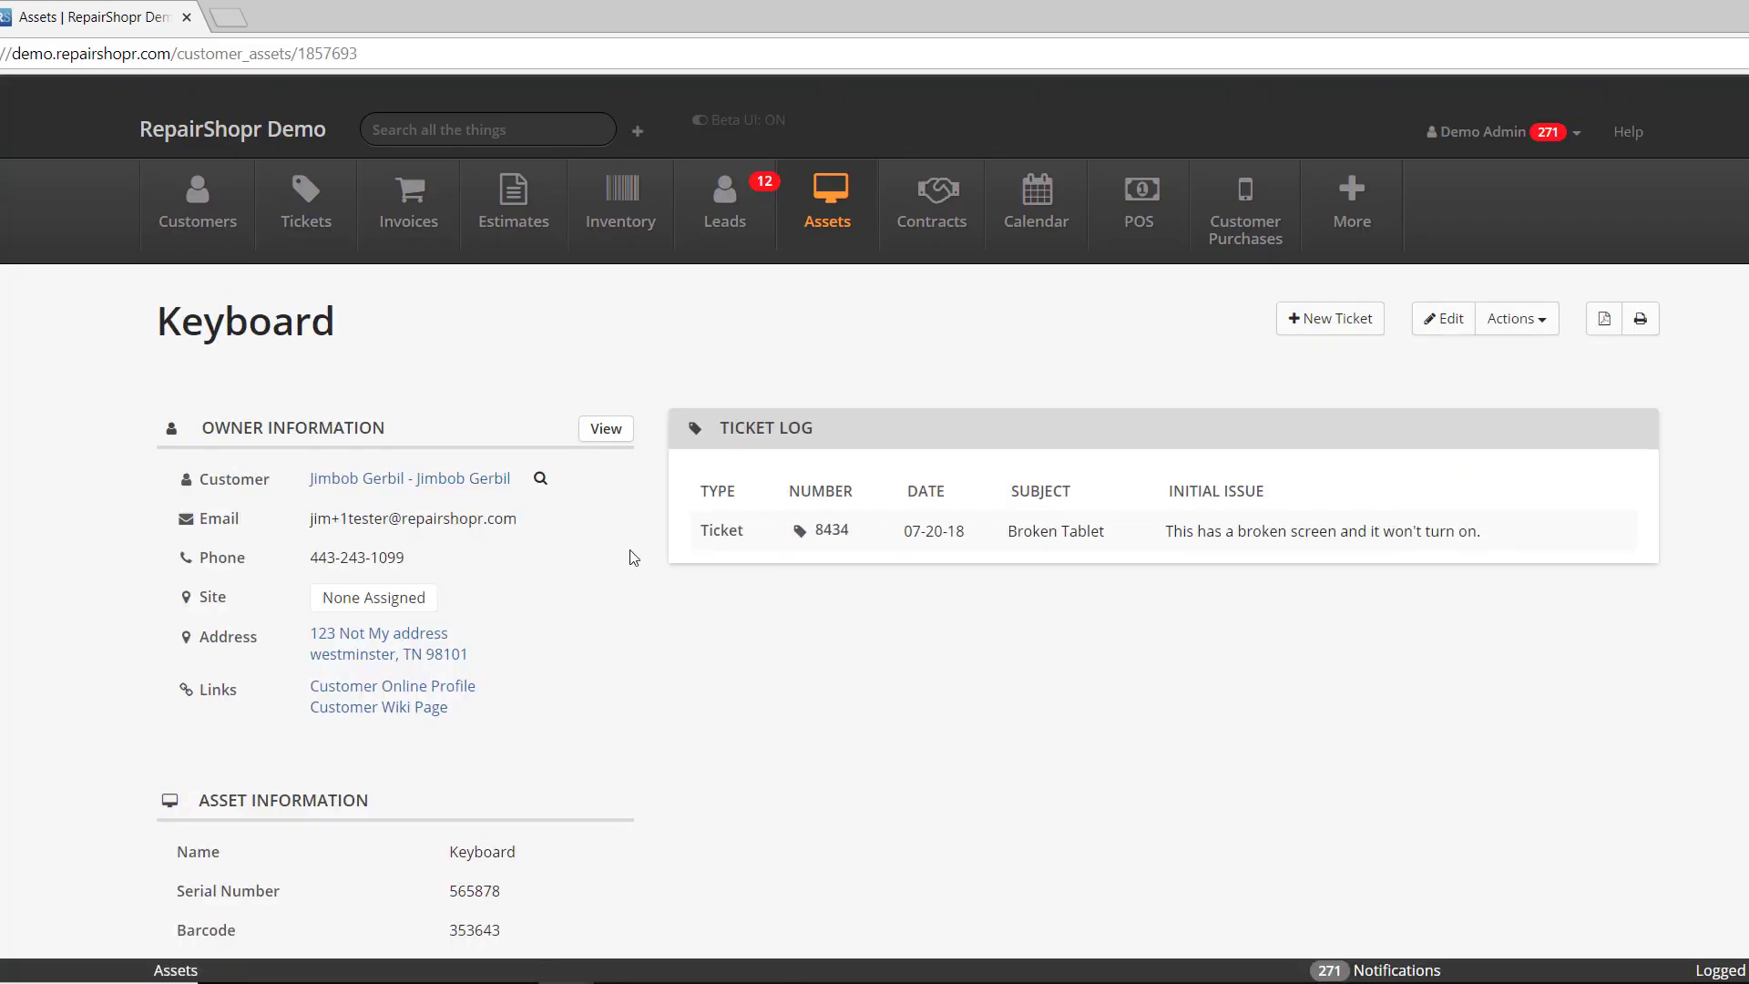
scroll(1130, 485, "down", 3)
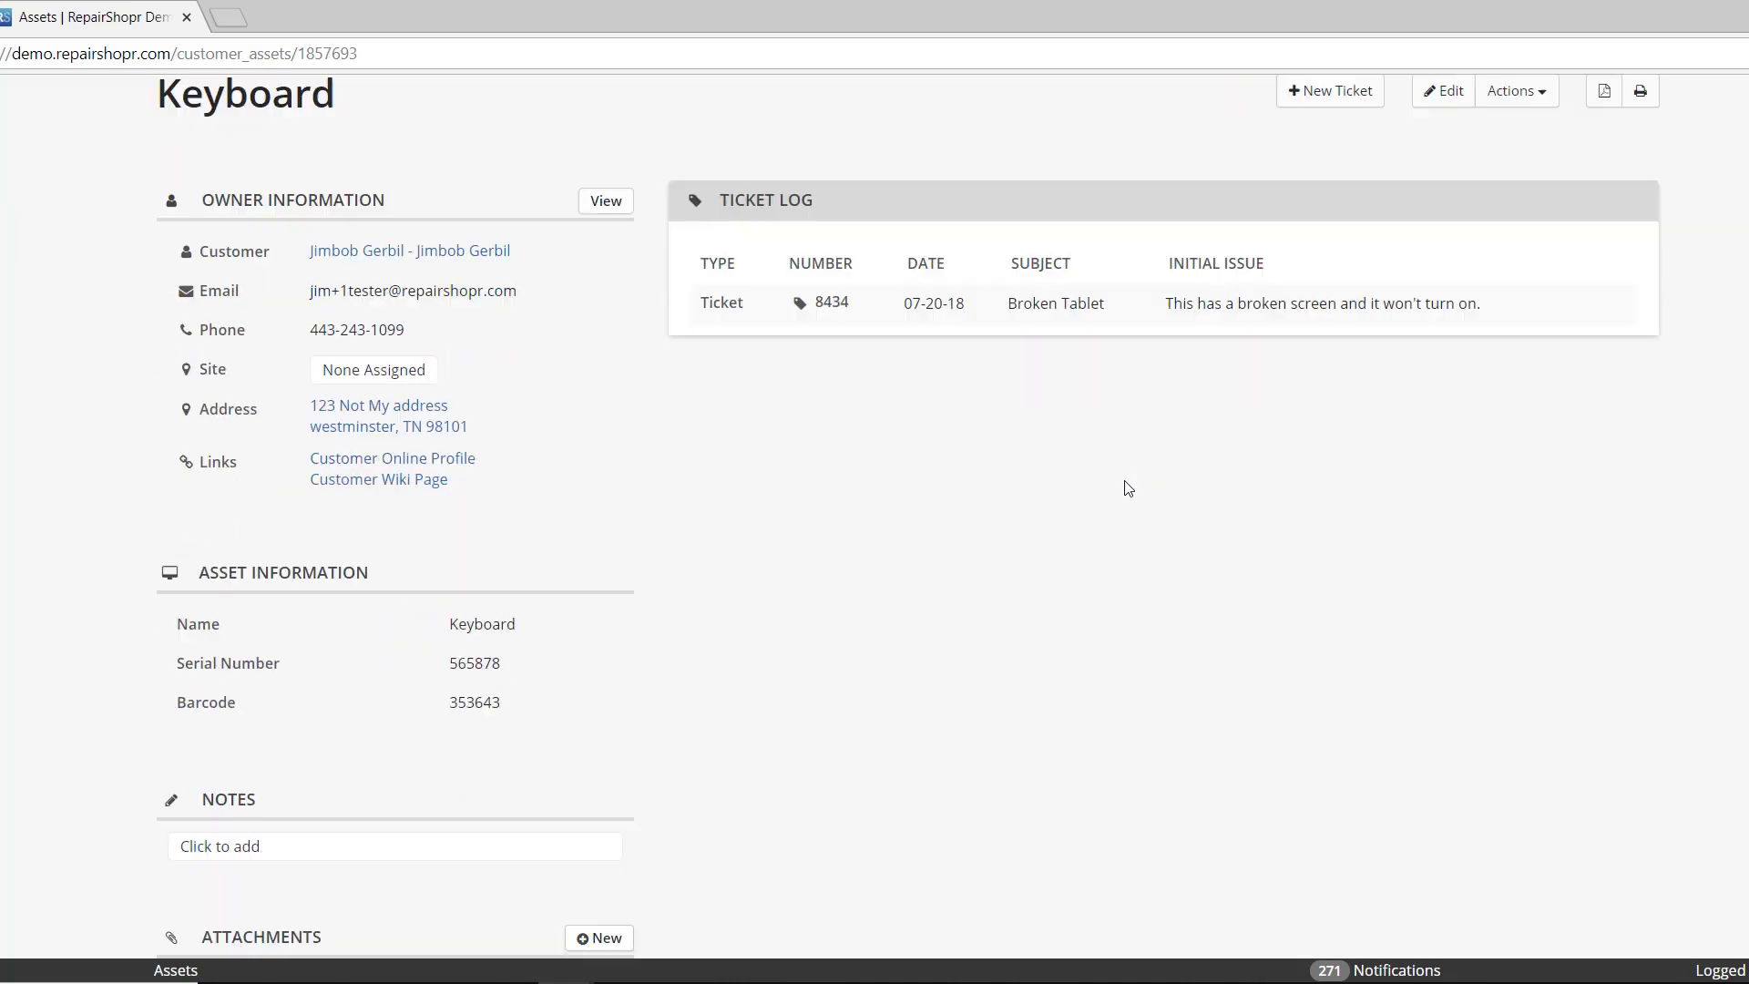
scroll(1126, 489, "down", 2)
scroll(1126, 488, "up", 5)
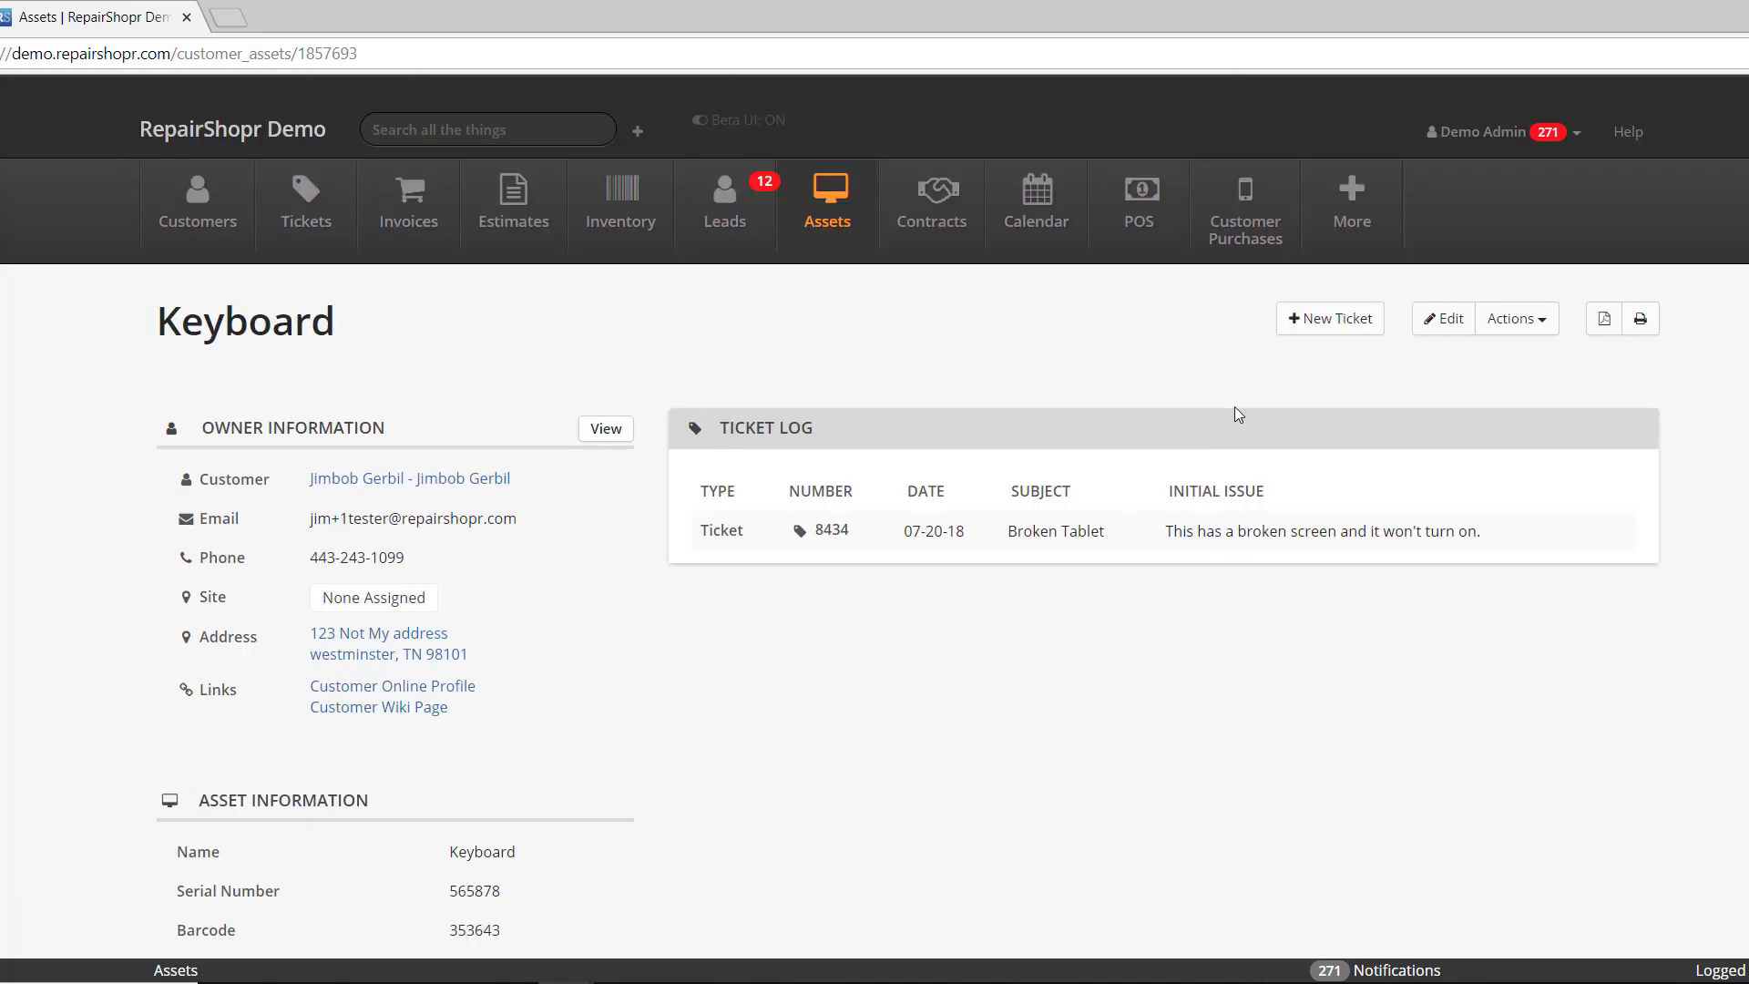
key("alt+Left")
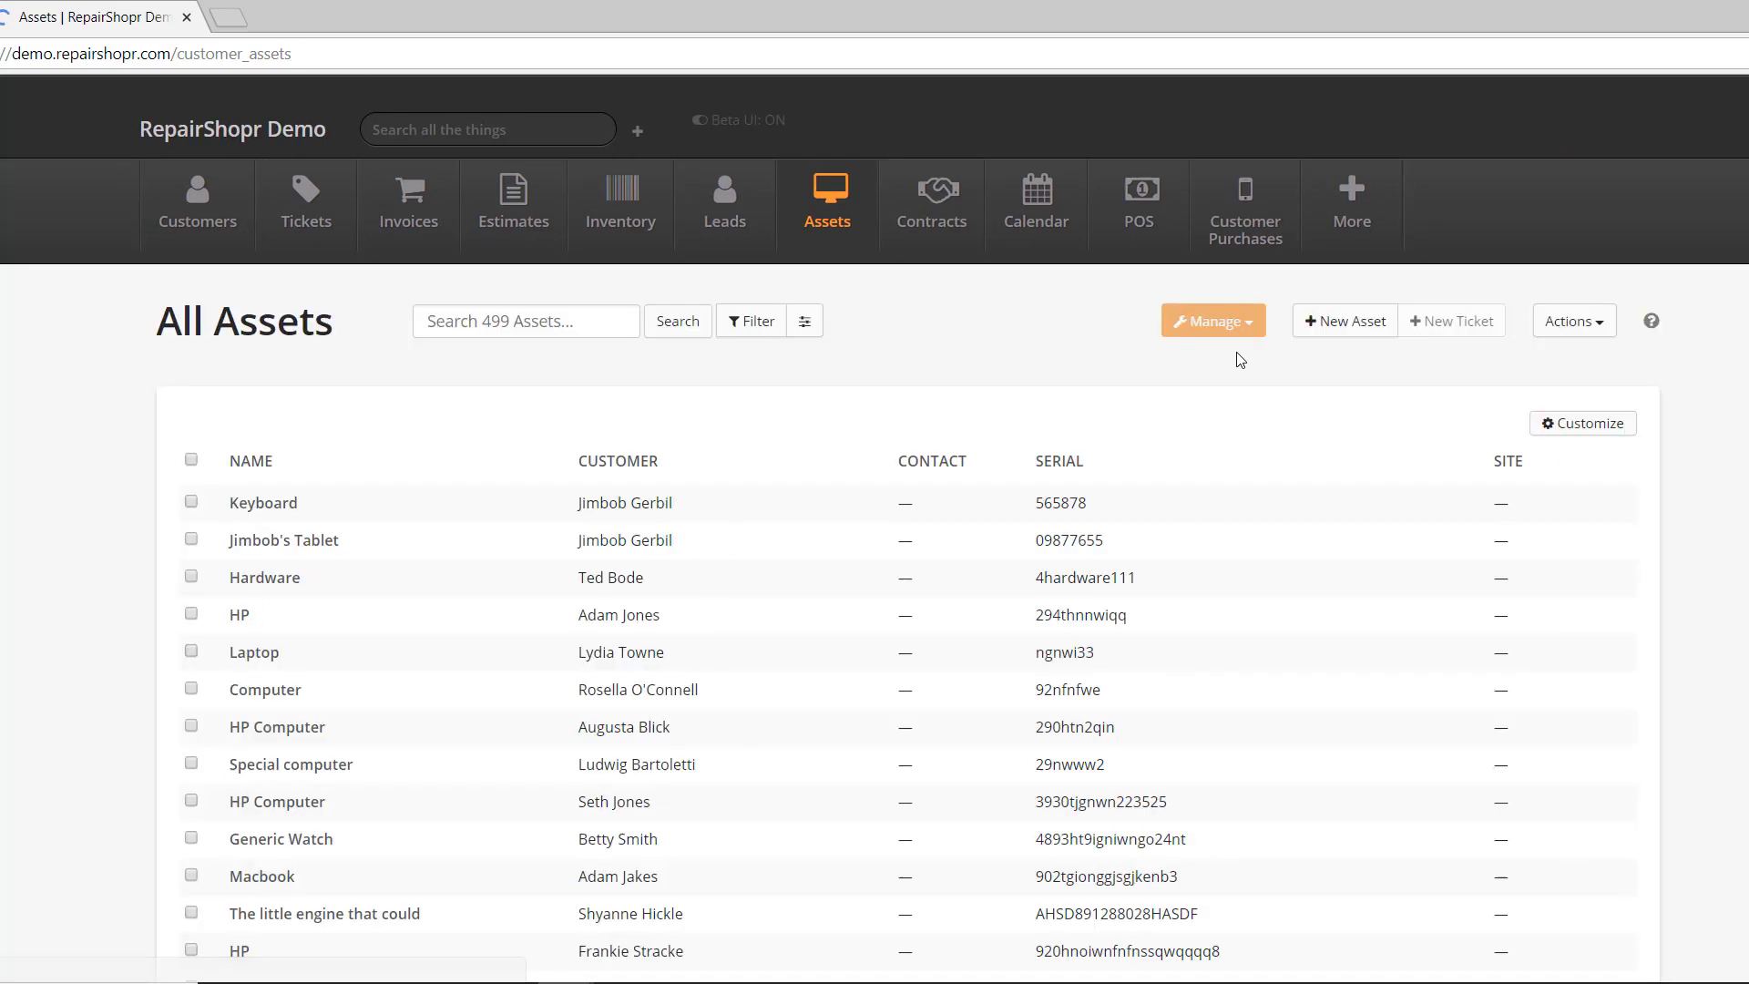
- Start a new Phone-type asset and draw an unlock pattern in the Pattern box
left_click(1345, 320)
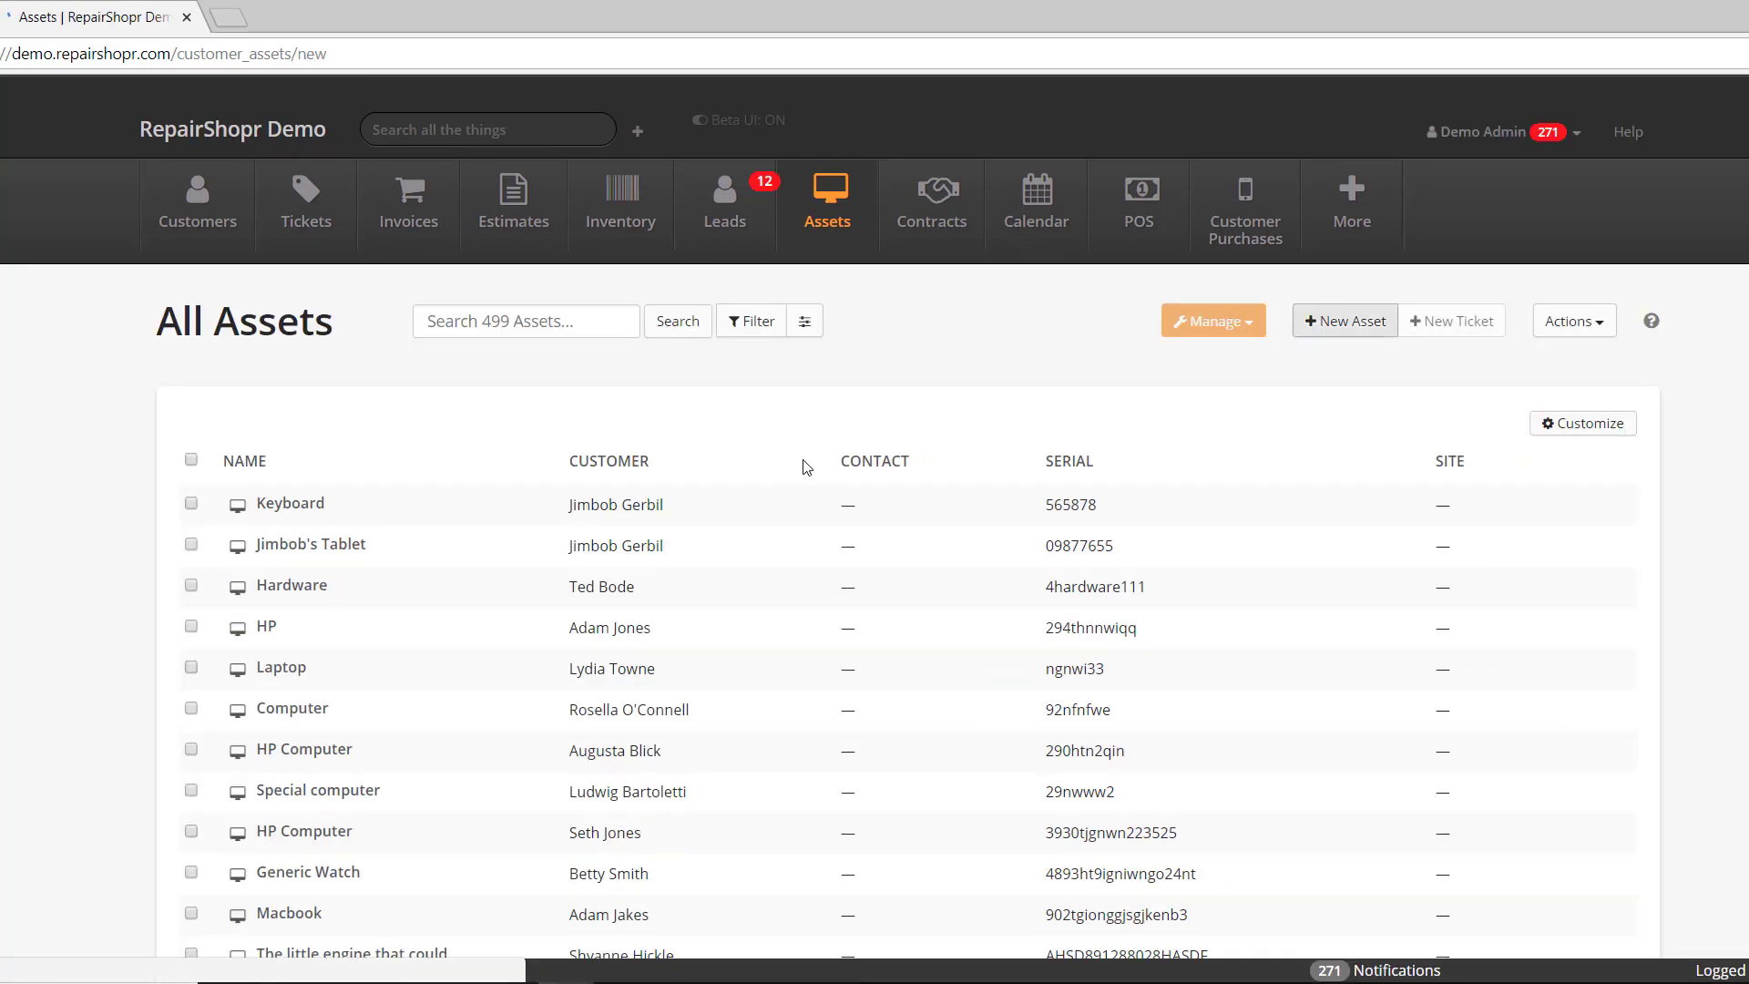
left_click(506, 512)
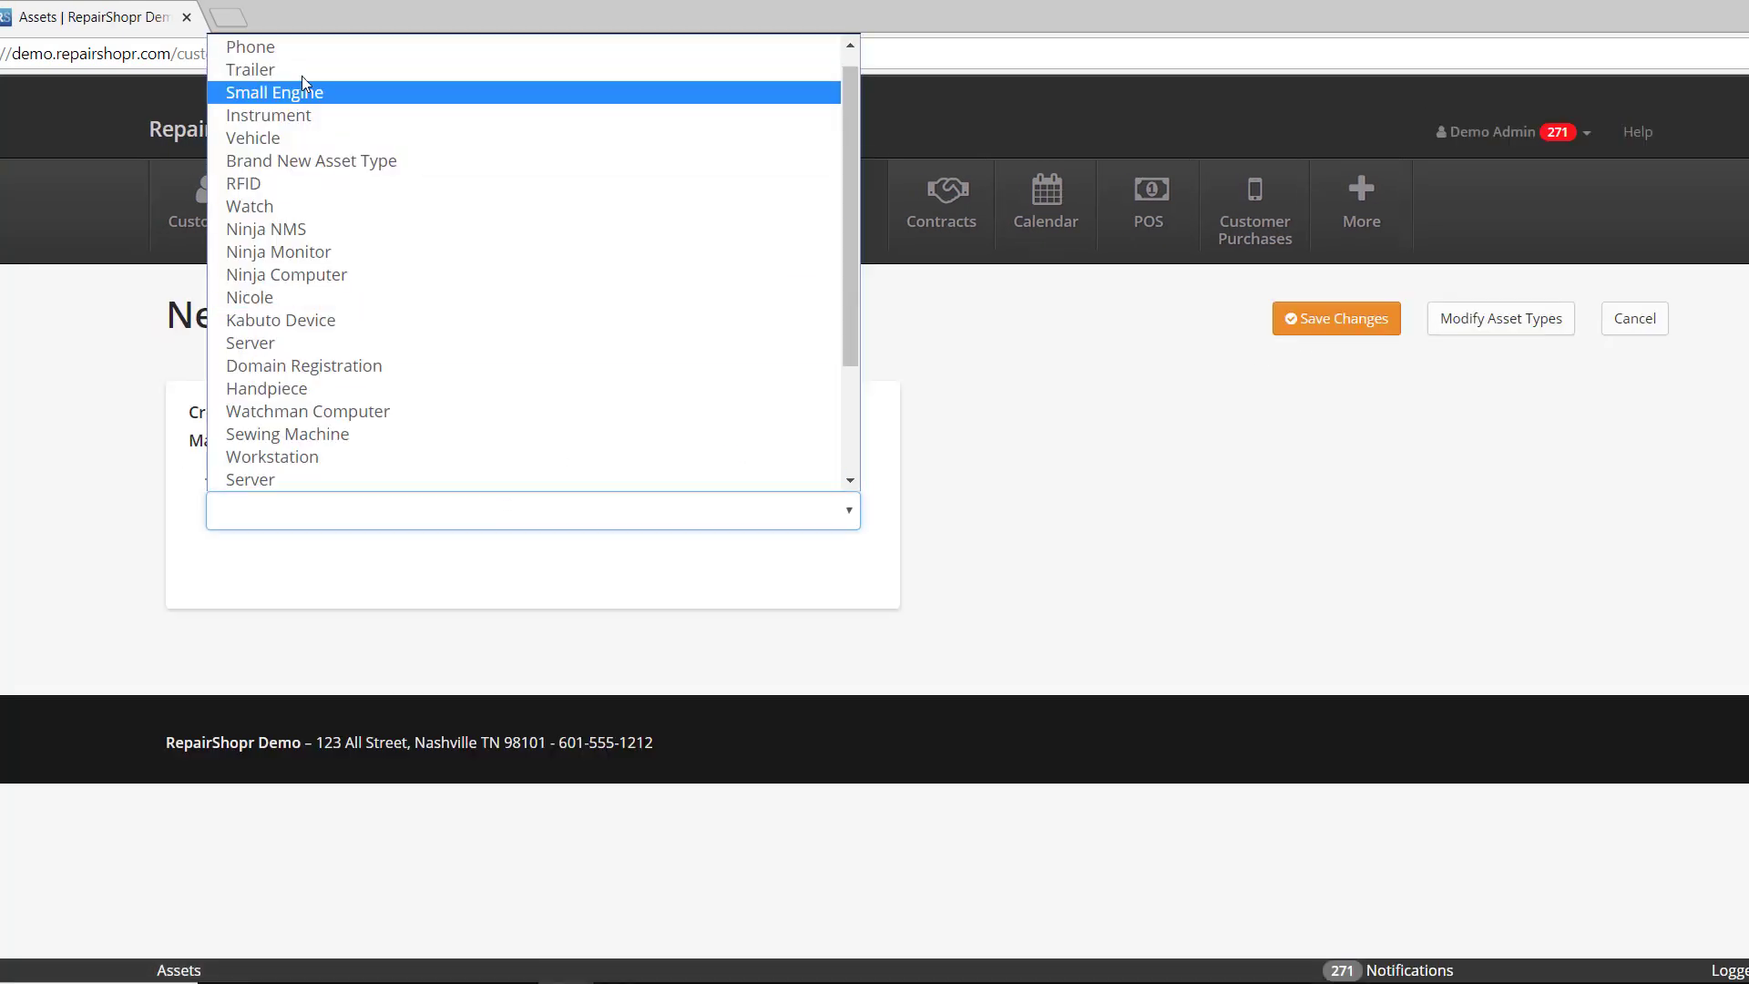
left_click(291, 43)
scroll(460, 617, "down", 6)
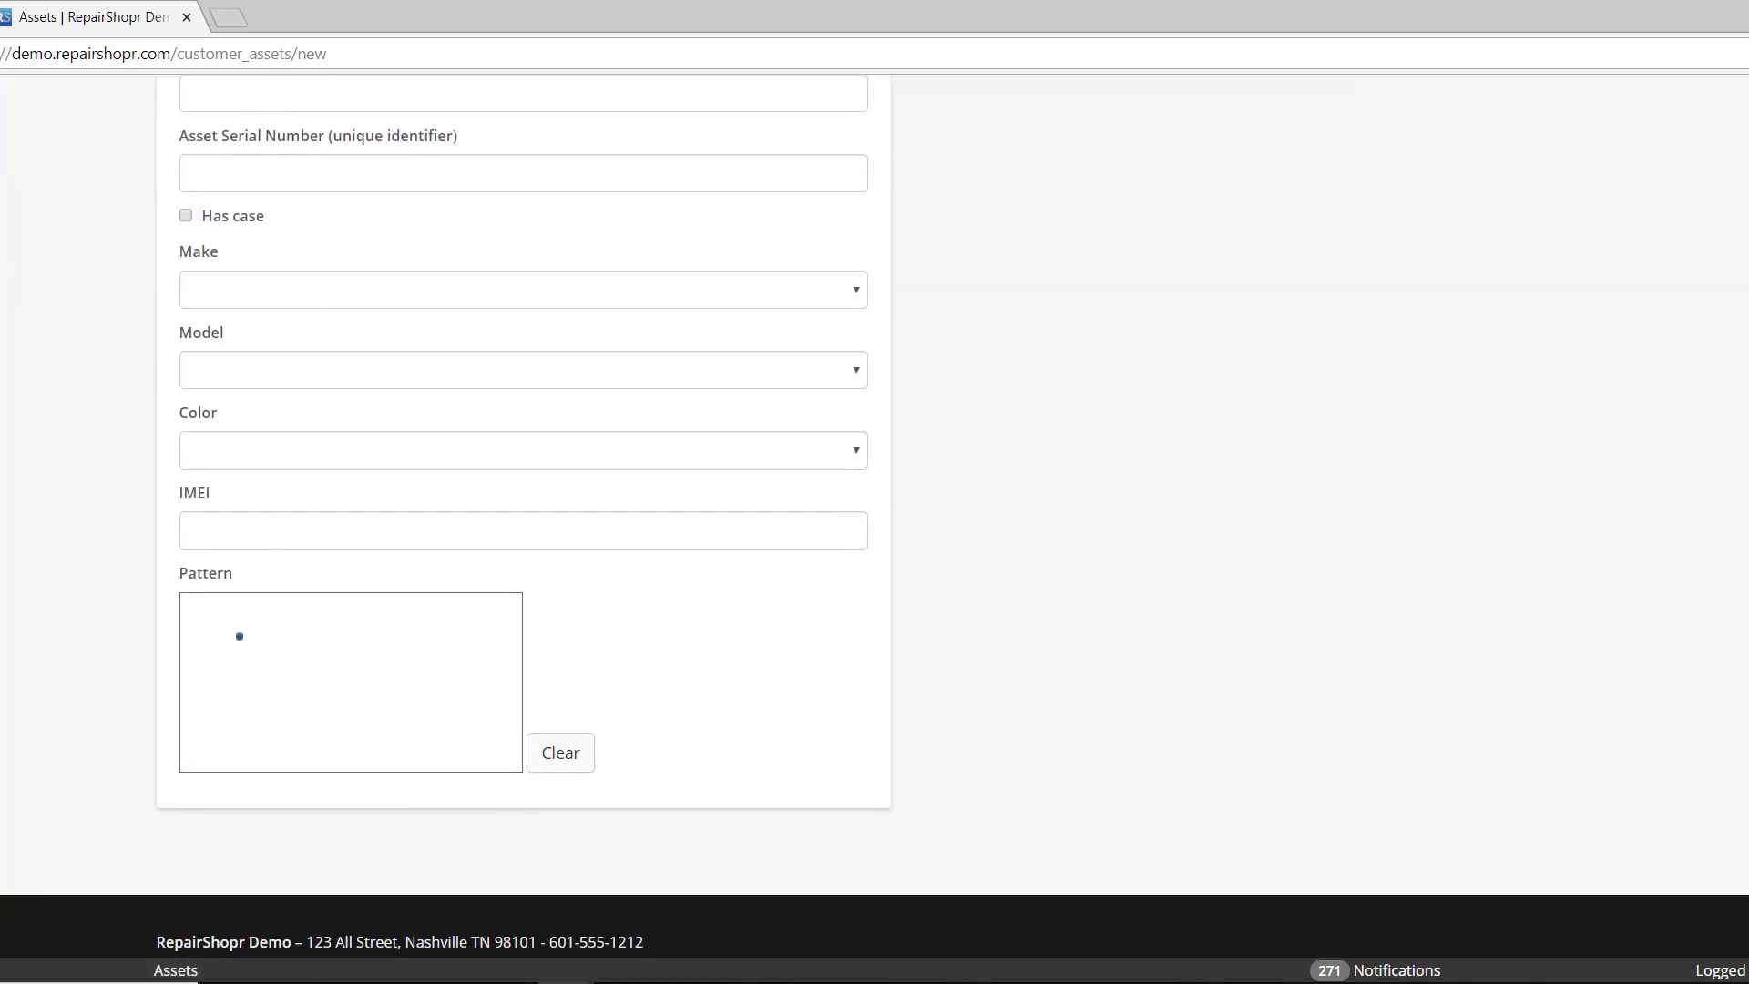
mouse_move(239, 617)
left_mouse_down()
mouse_move(366, 731)
mouse_move(364, 617)
mouse_move(243, 750)
mouse_move(444, 681)
mouse_move(225, 624)
left_mouse_up()
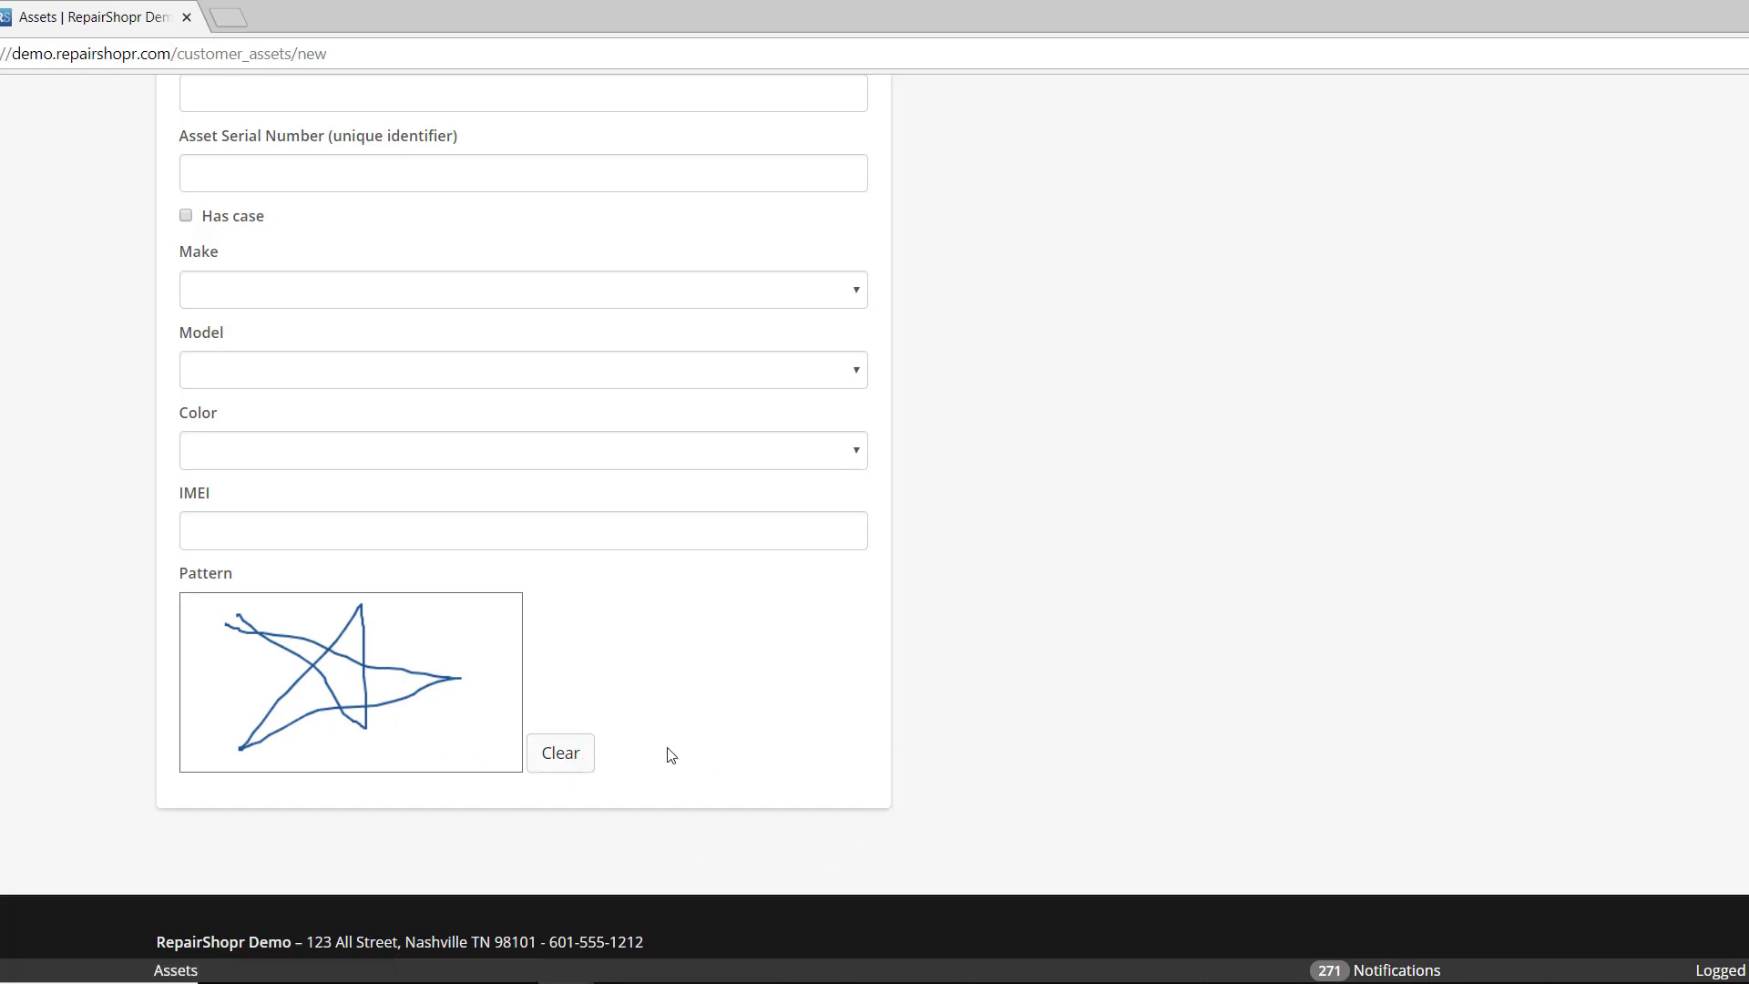
left_click(432, 701)
scroll(273, 546, "up", 6)
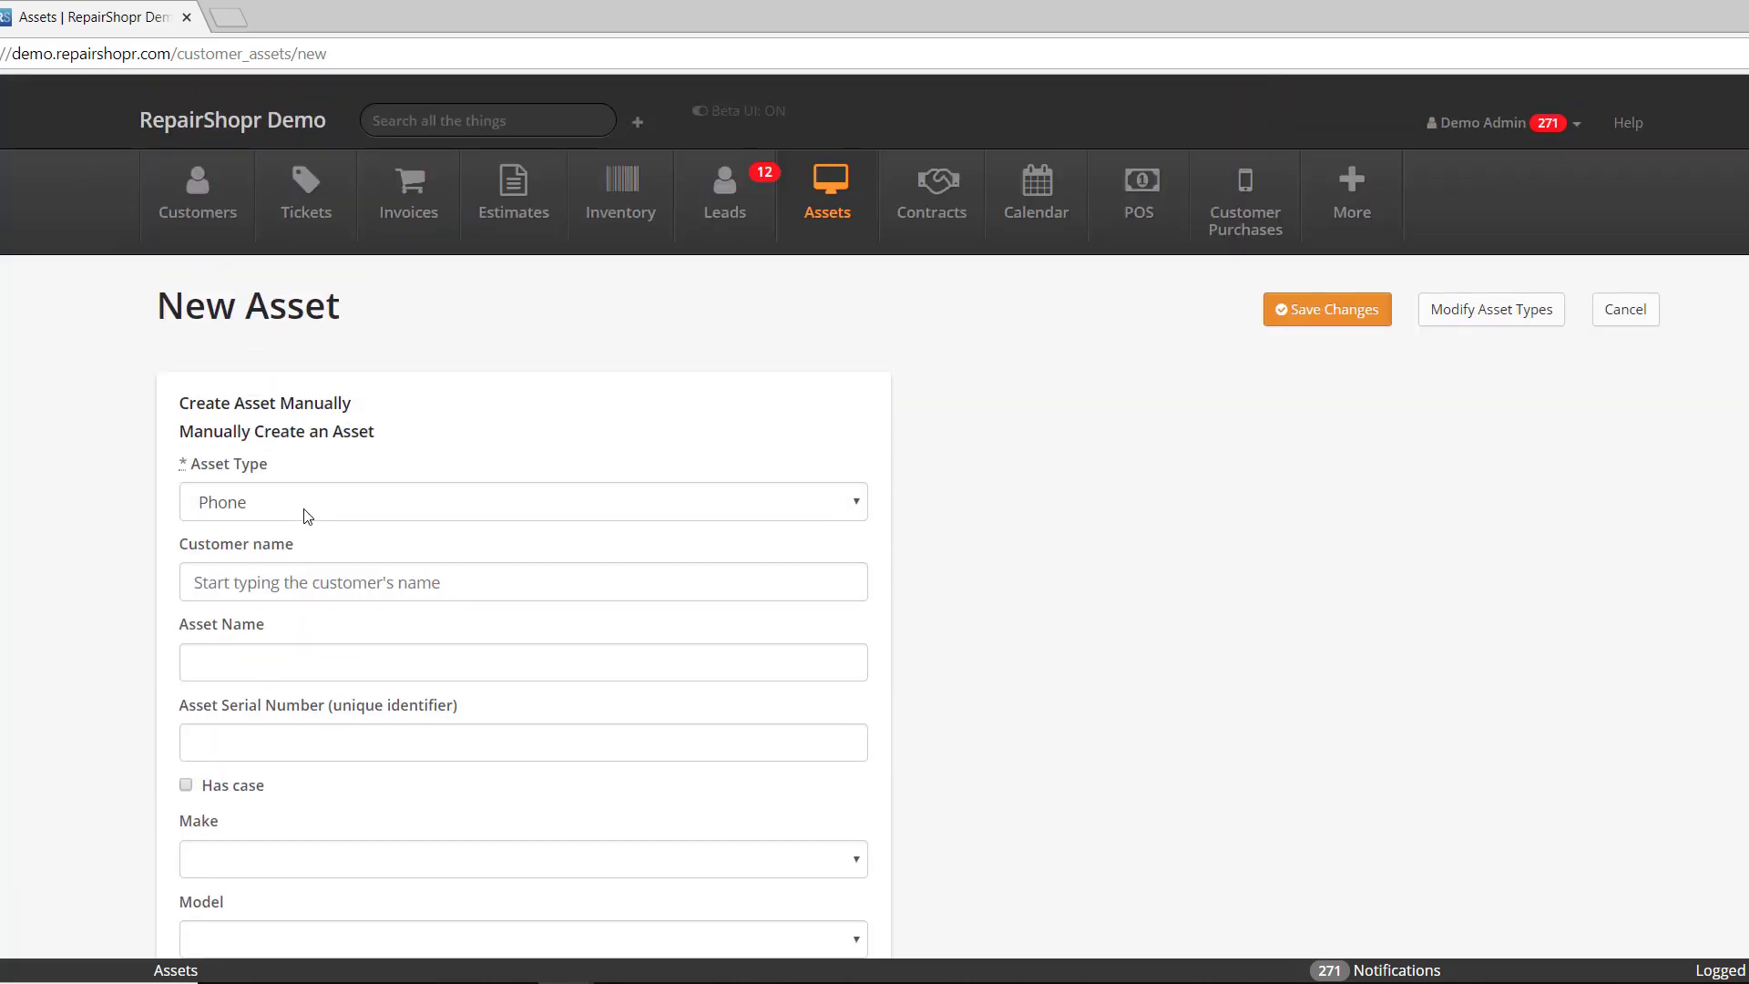
left_click(255, 582)
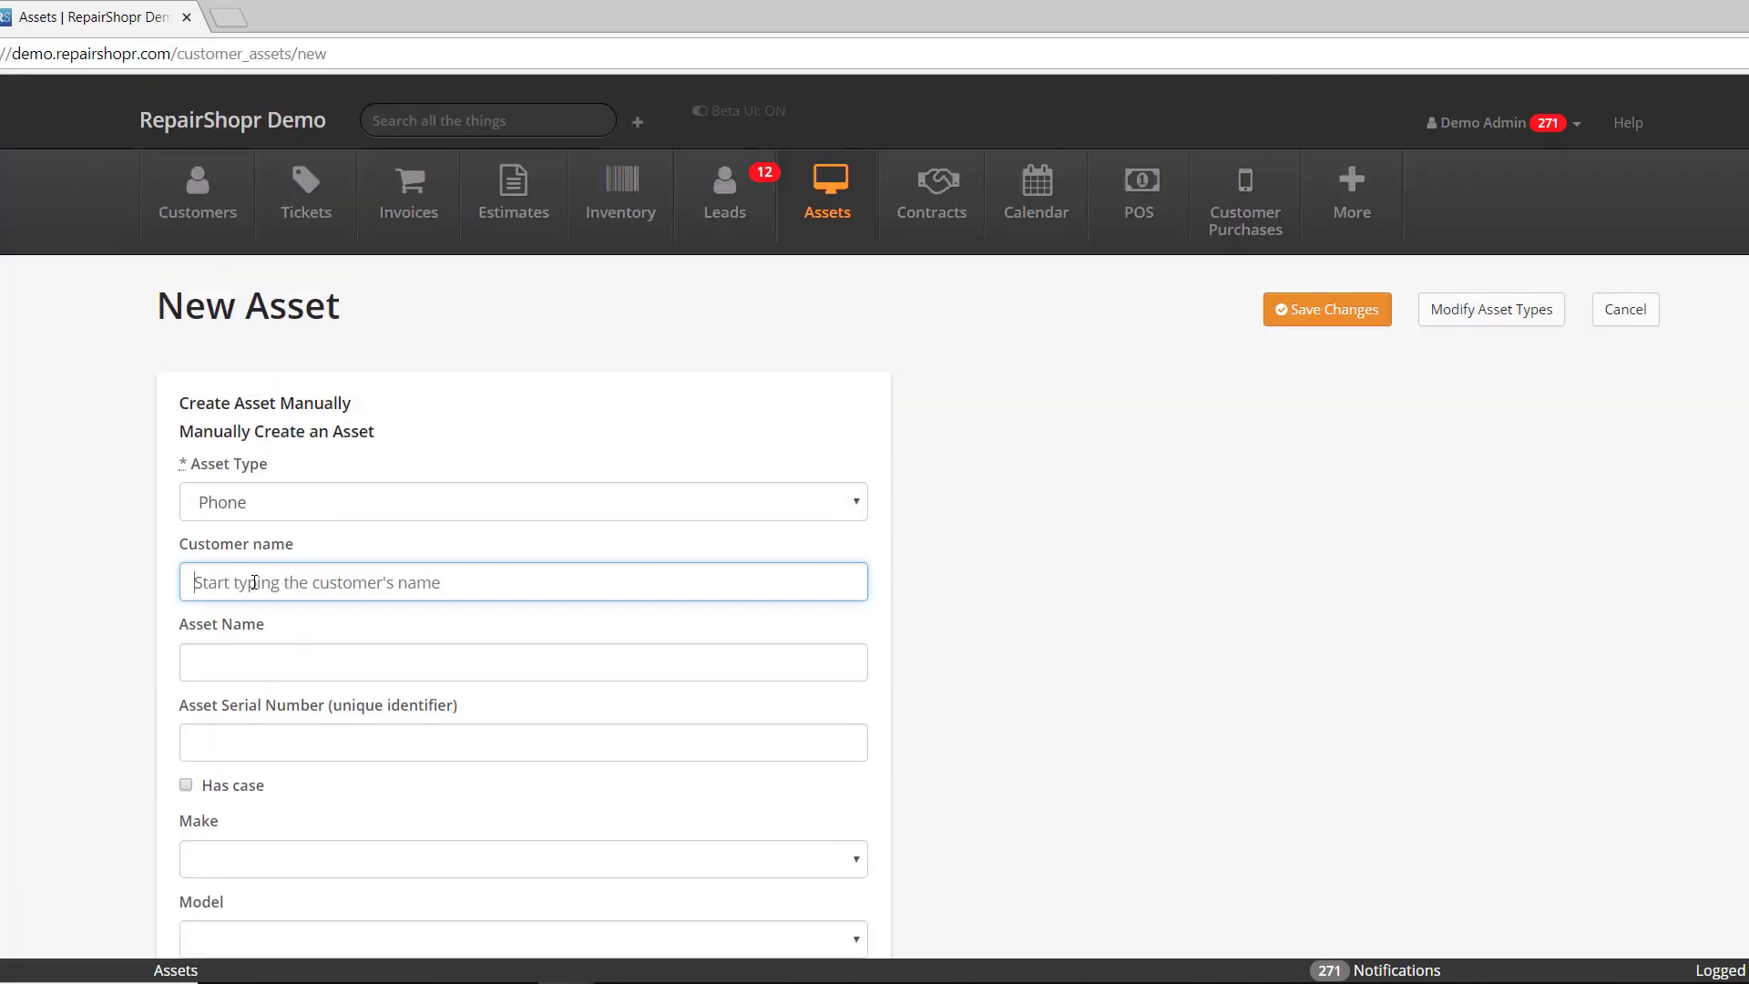
type("opti")
left_click(293, 613)
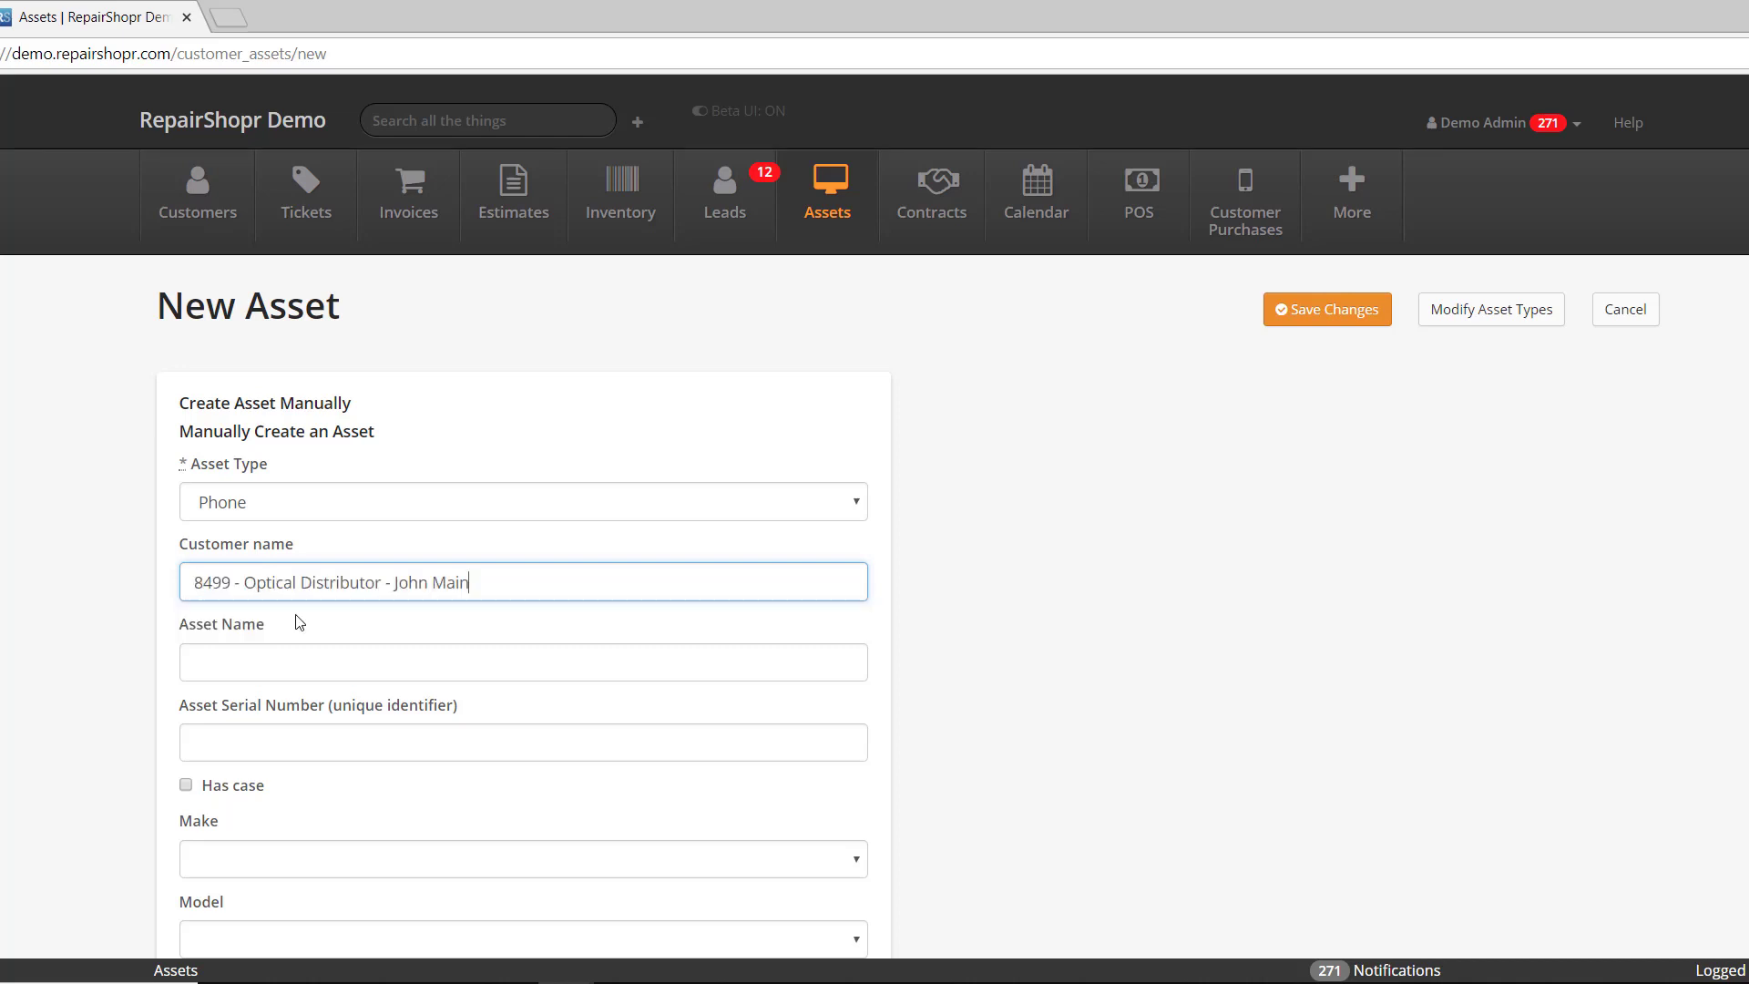
left_click(310, 658)
type("iphone")
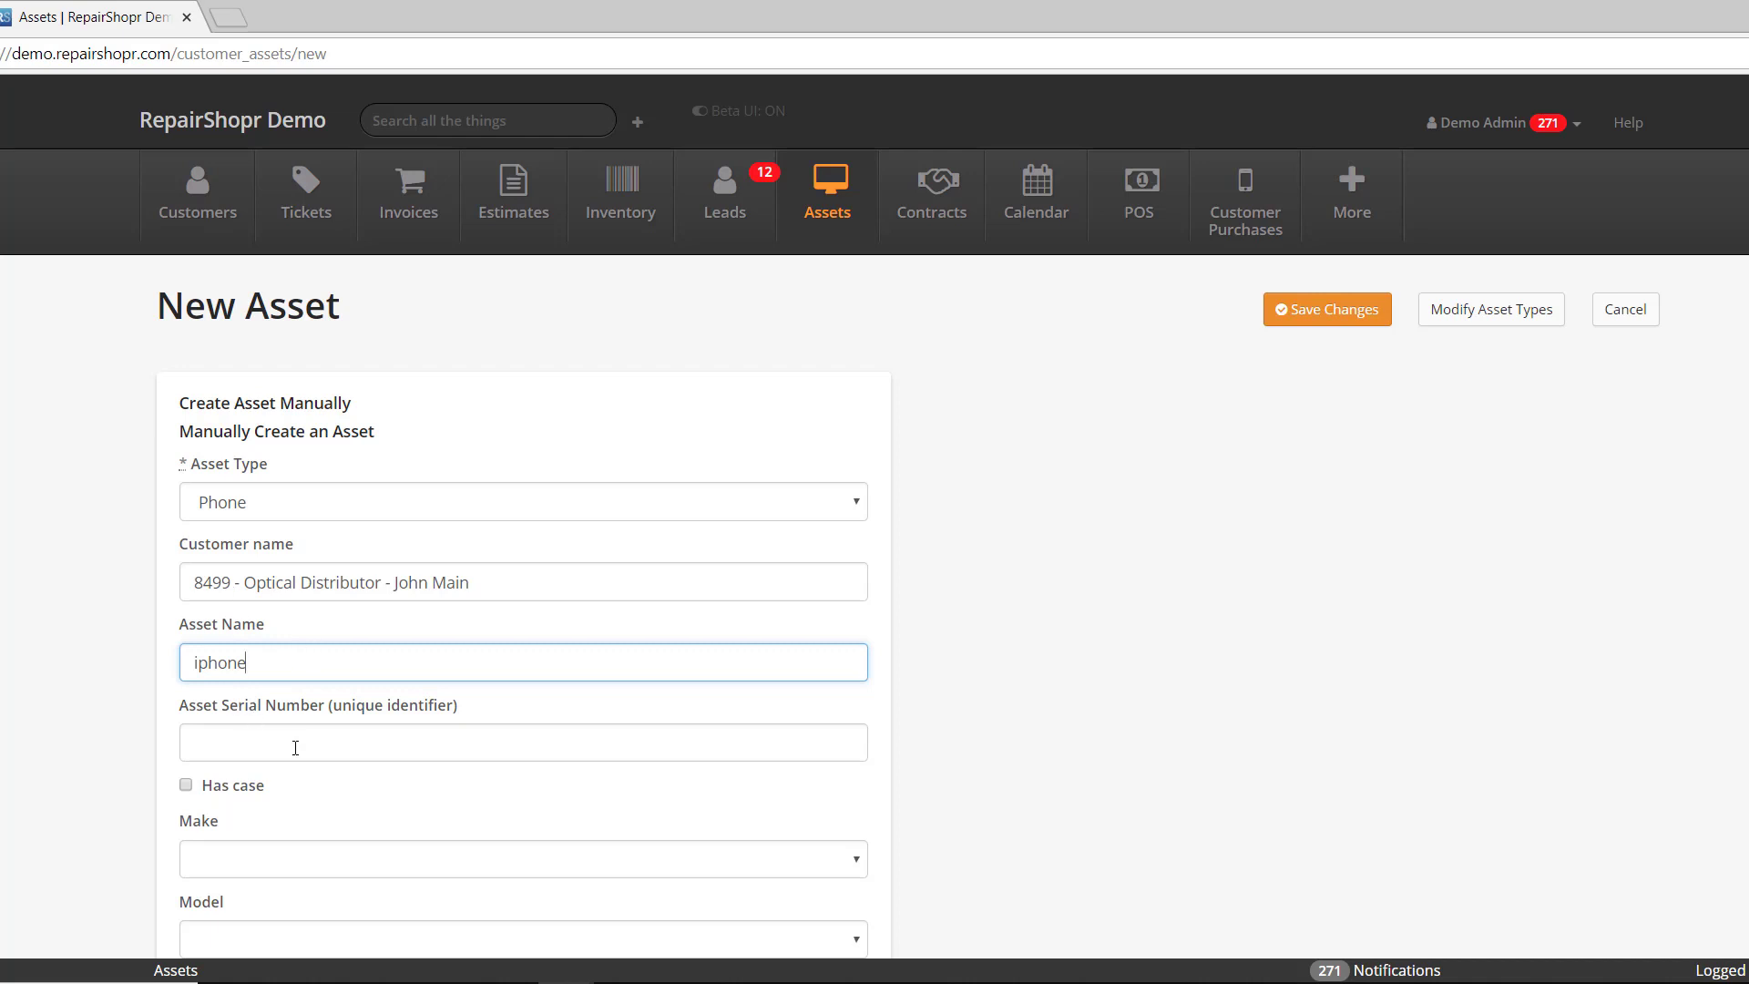
left_click(254, 727)
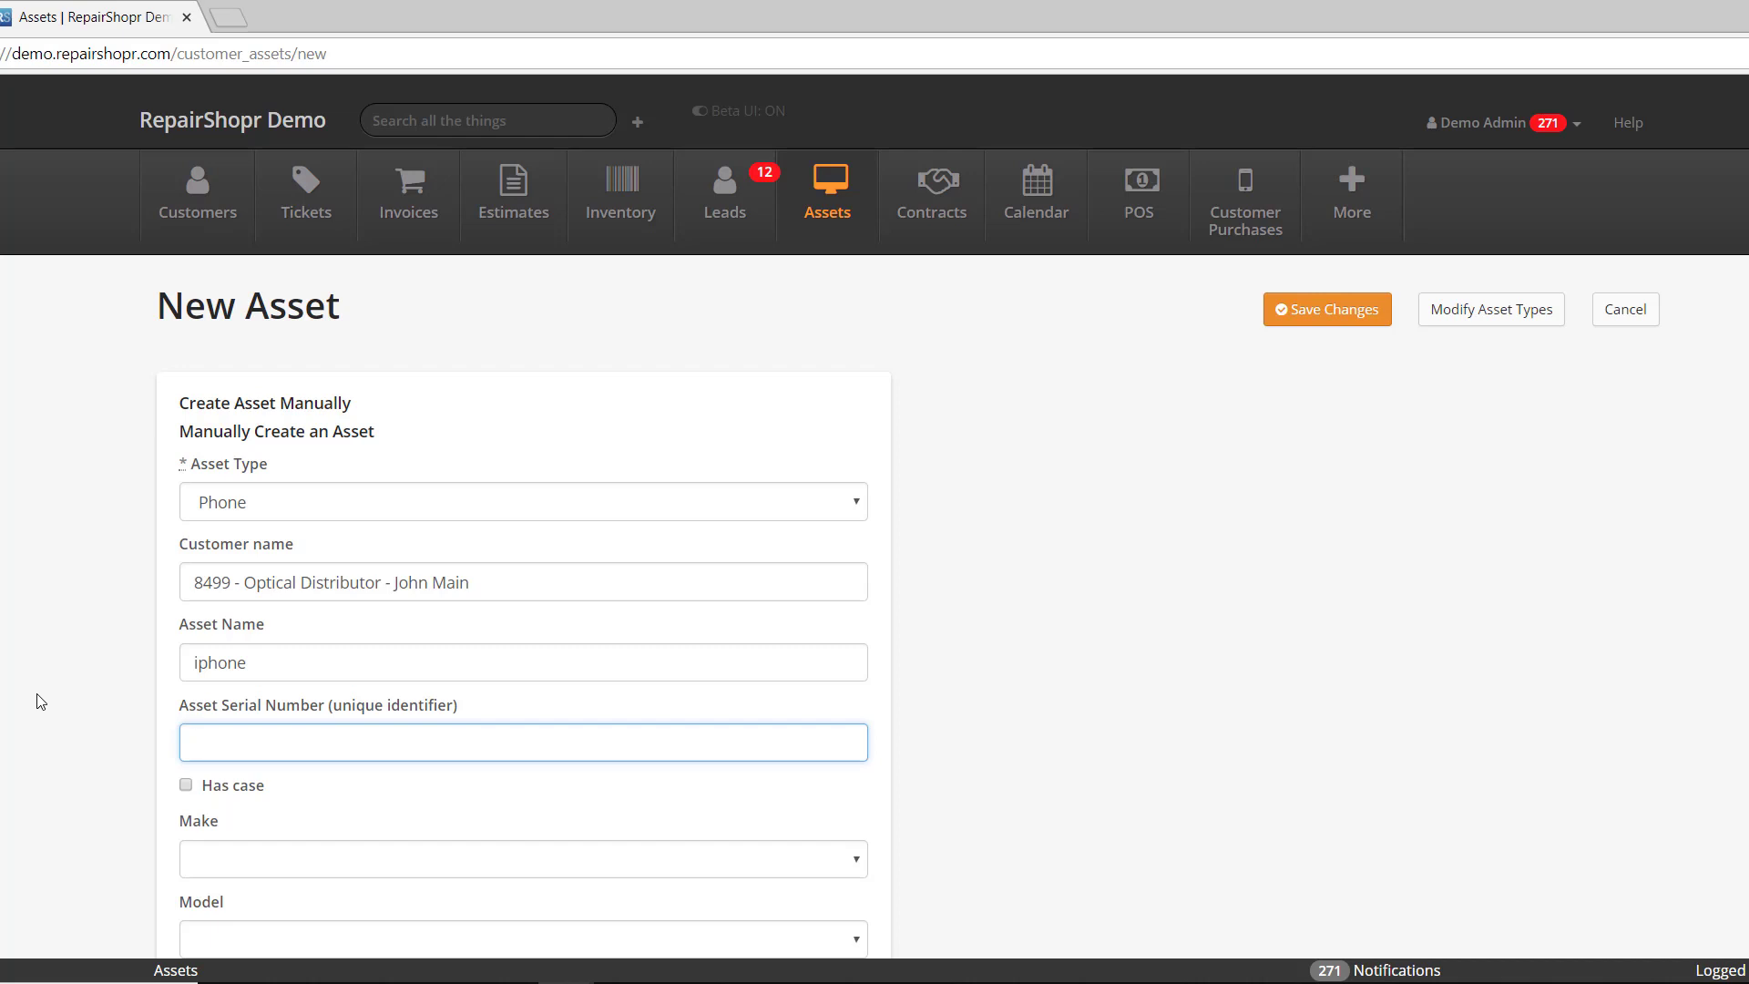
- Choose make Apple, model X, colour Black, and enter IMEI 245432424
scroll(234, 777, "down", 3)
left_click(244, 638)
left_click(246, 688)
left_click(260, 720)
left_click(243, 677)
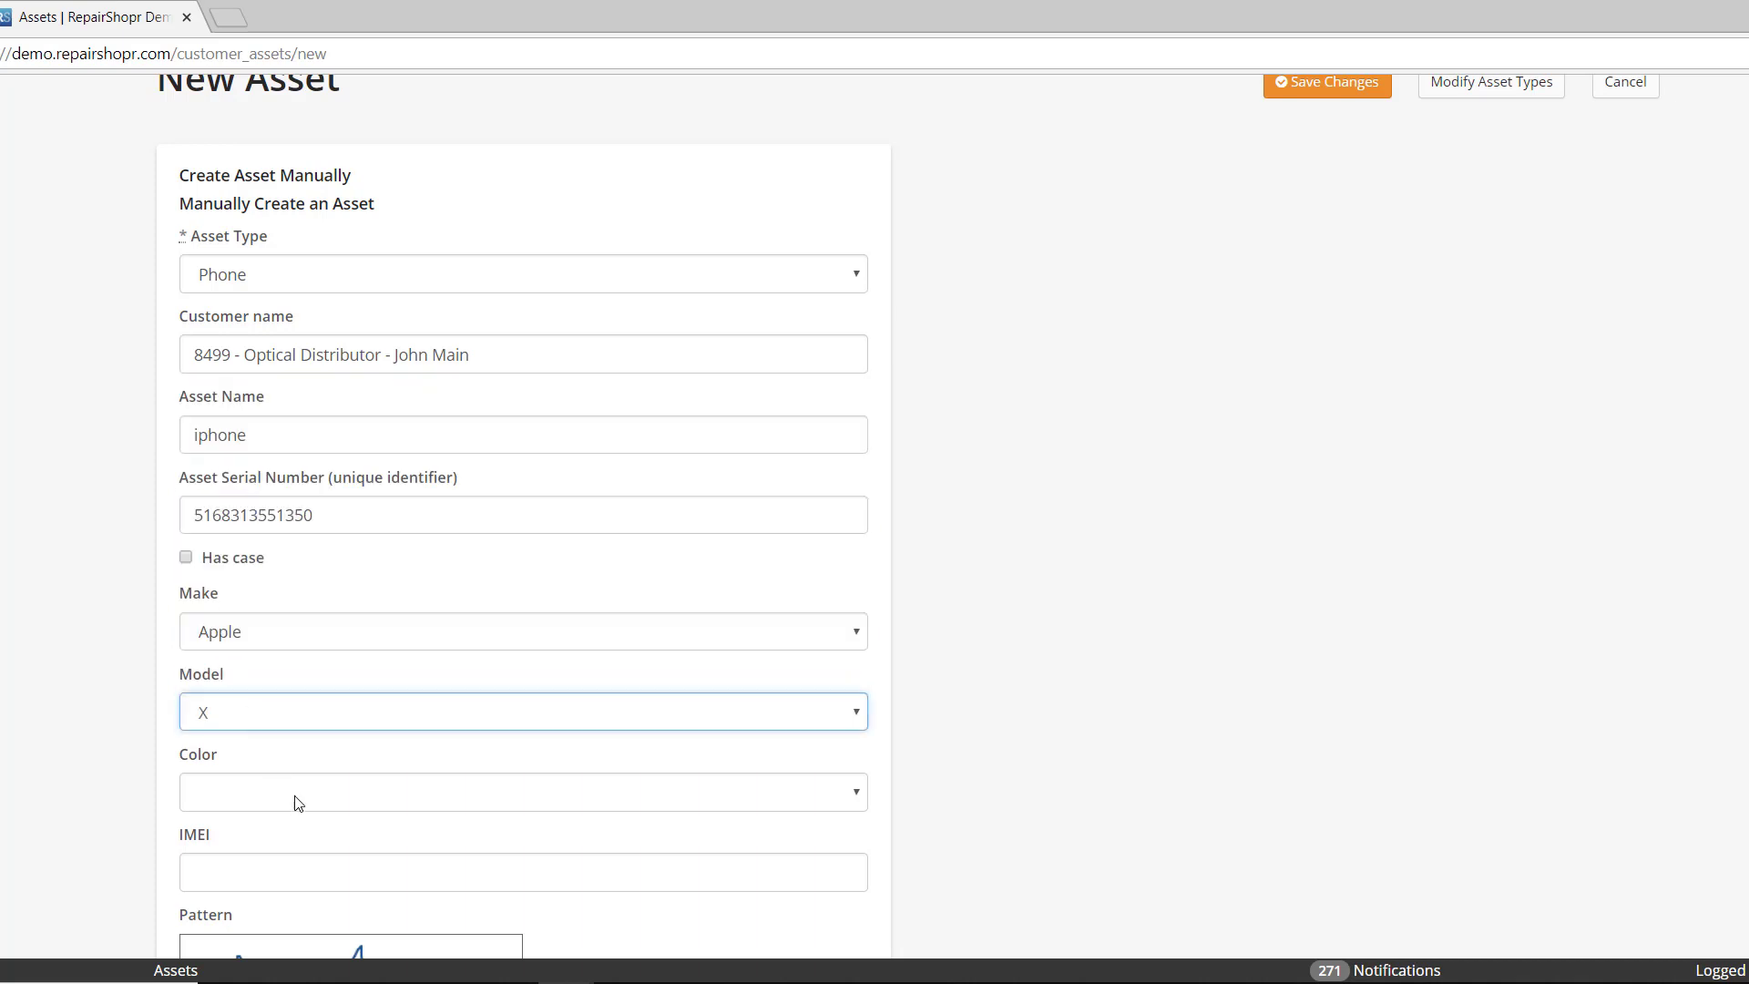
left_click(296, 802)
left_click(276, 842)
scroll(265, 569, "down", 4)
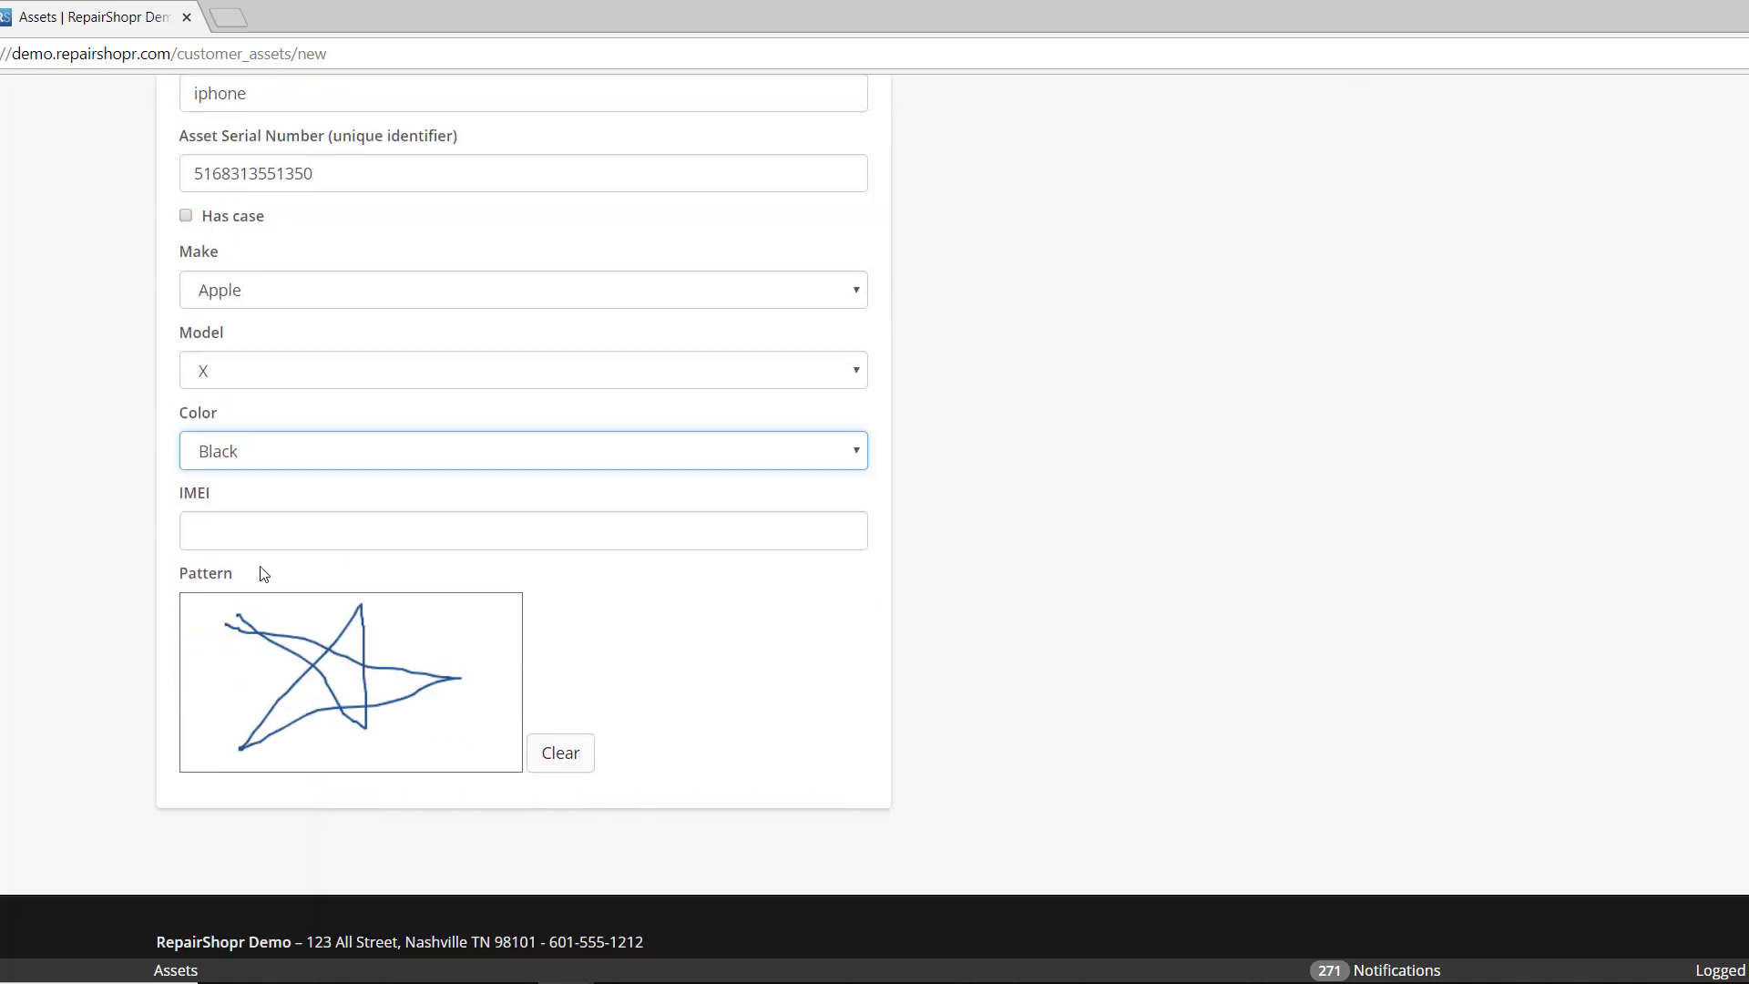
left_click(262, 531)
type("245432424")
scroll(761, 601, "up", 7)
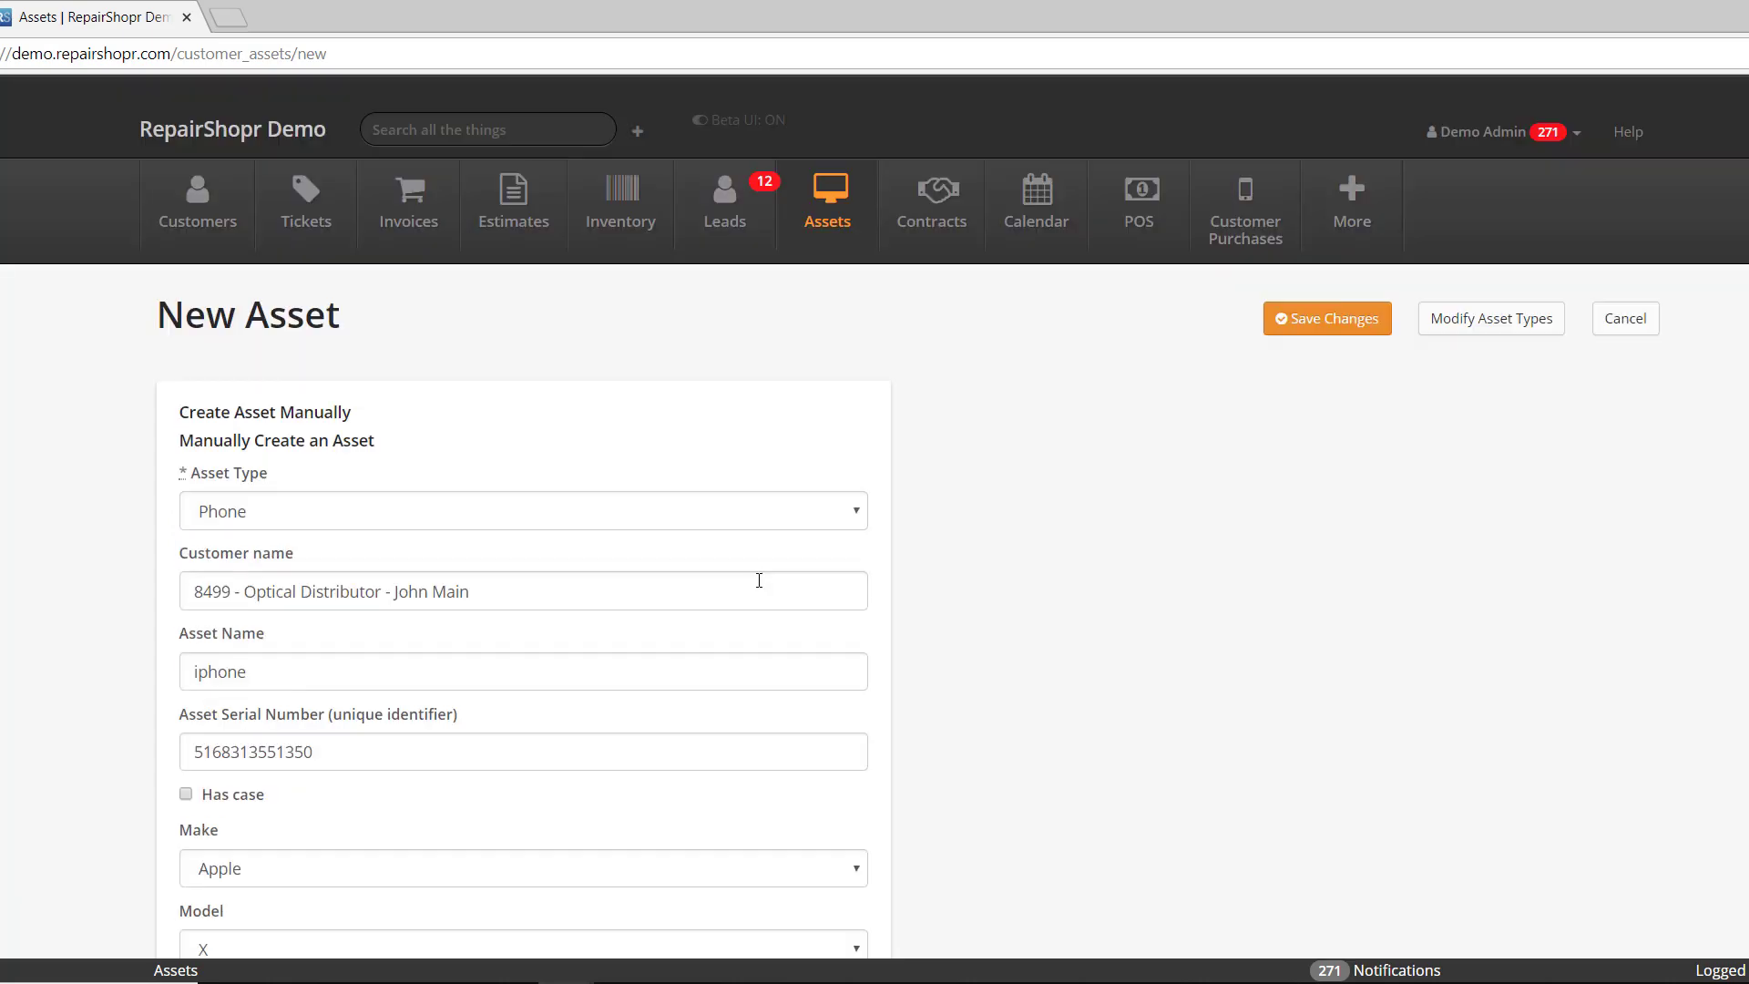
- Save the iphone asset and check the Pattern image on its new record
left_click(1351, 324)
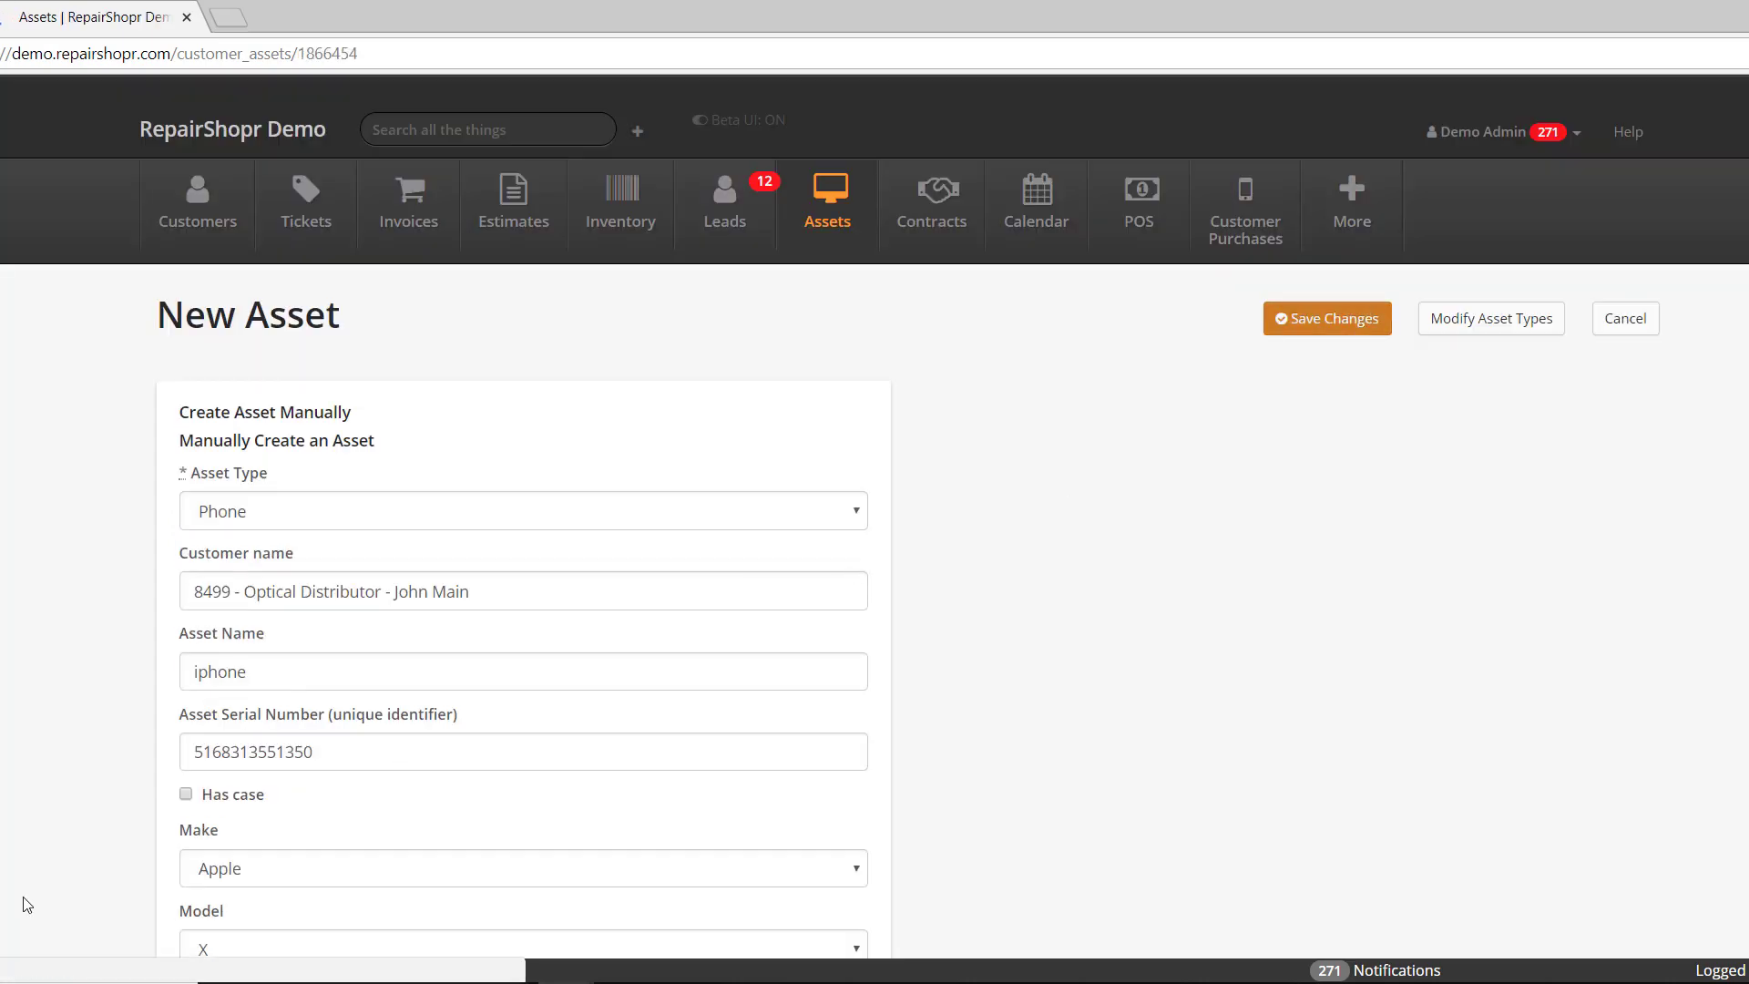
scroll(91, 851, "down", 5)
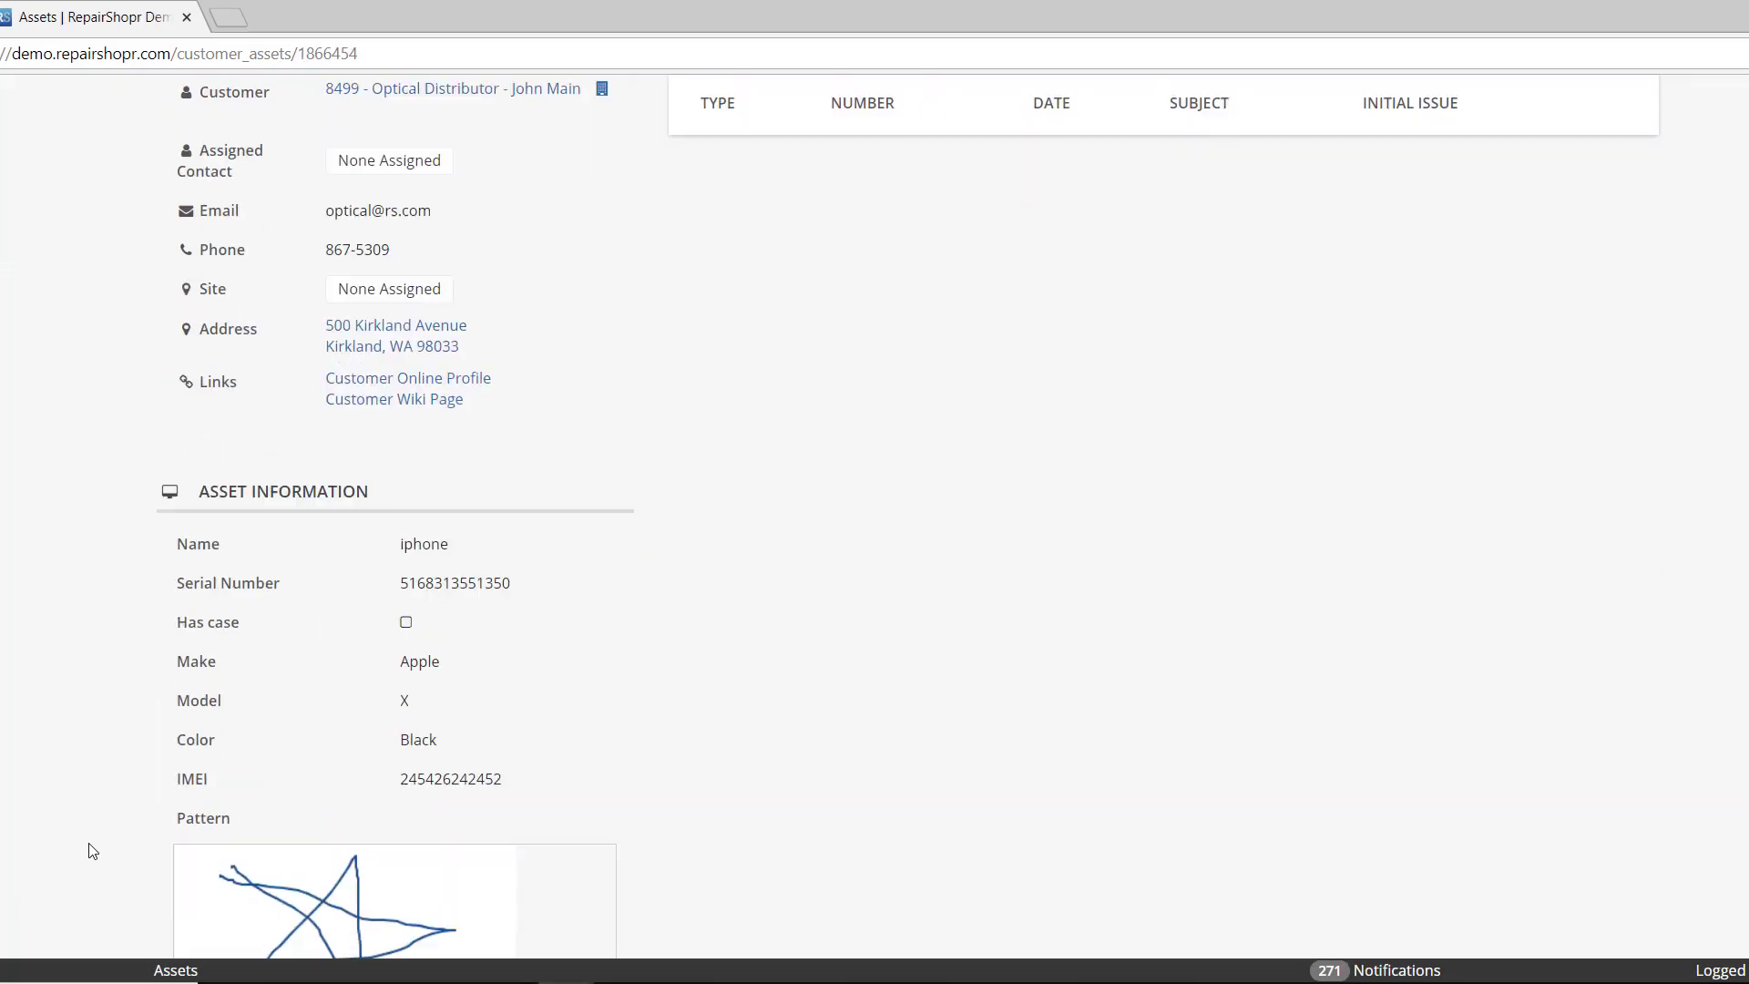
scroll(91, 851, "down", 4)
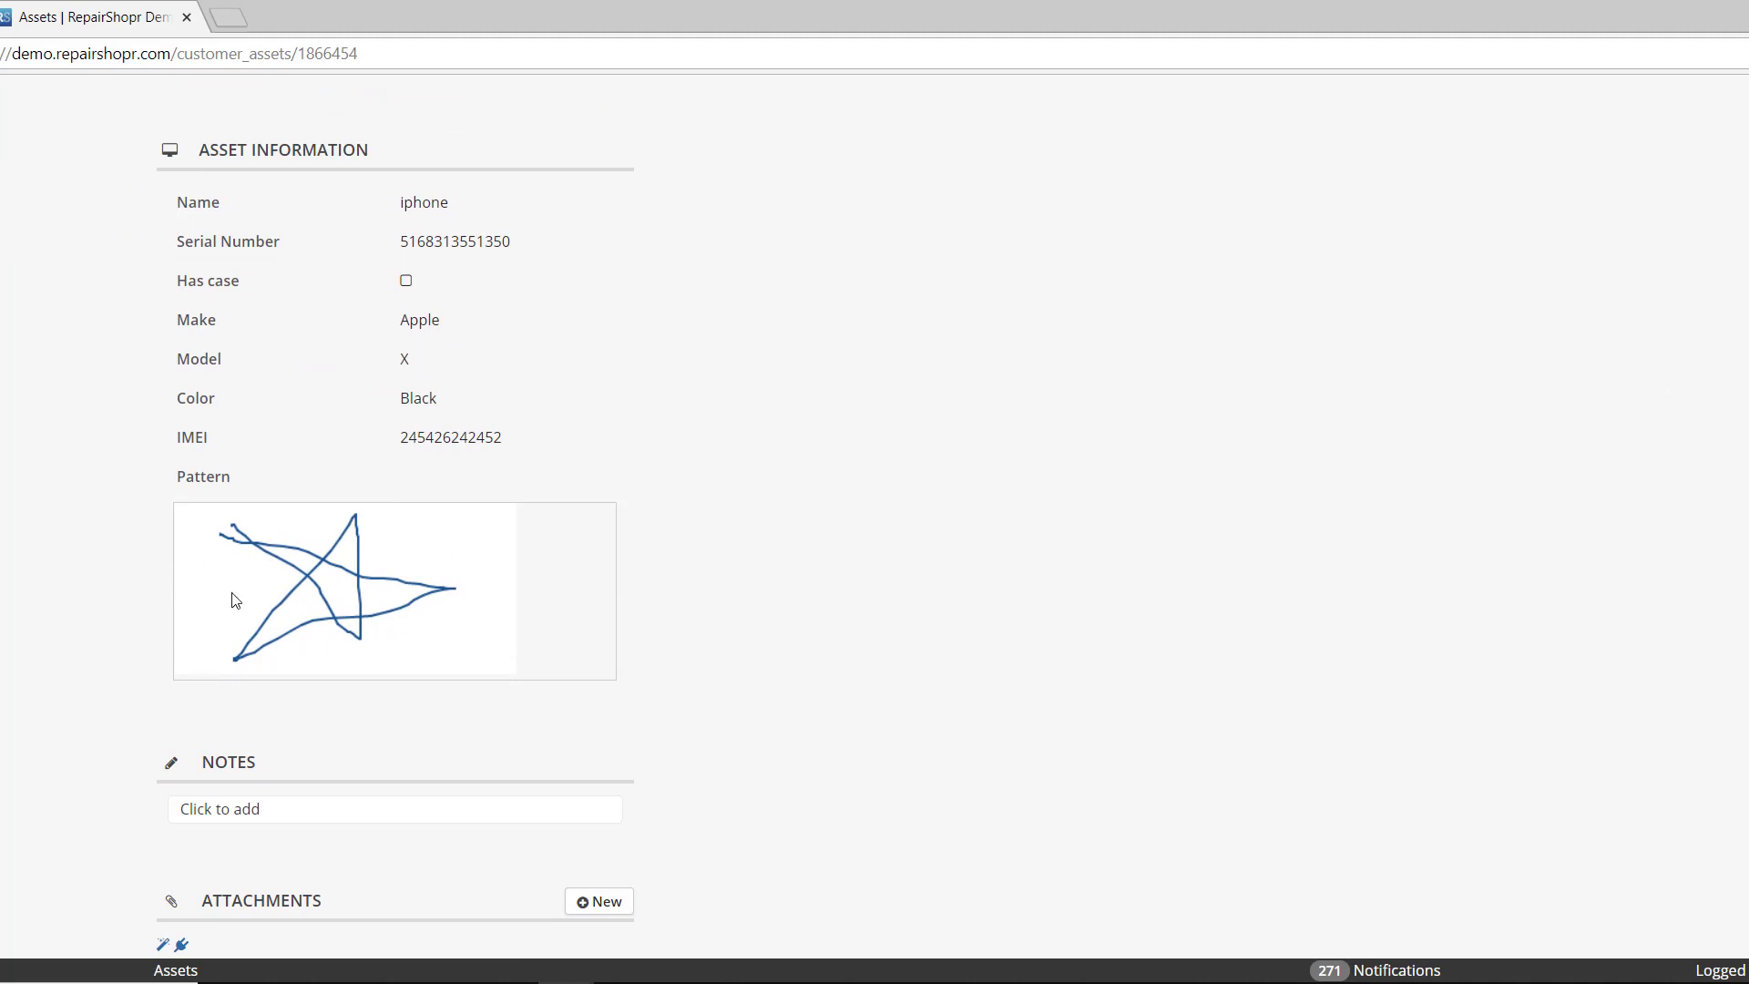
scroll(976, 664, "up", 9)
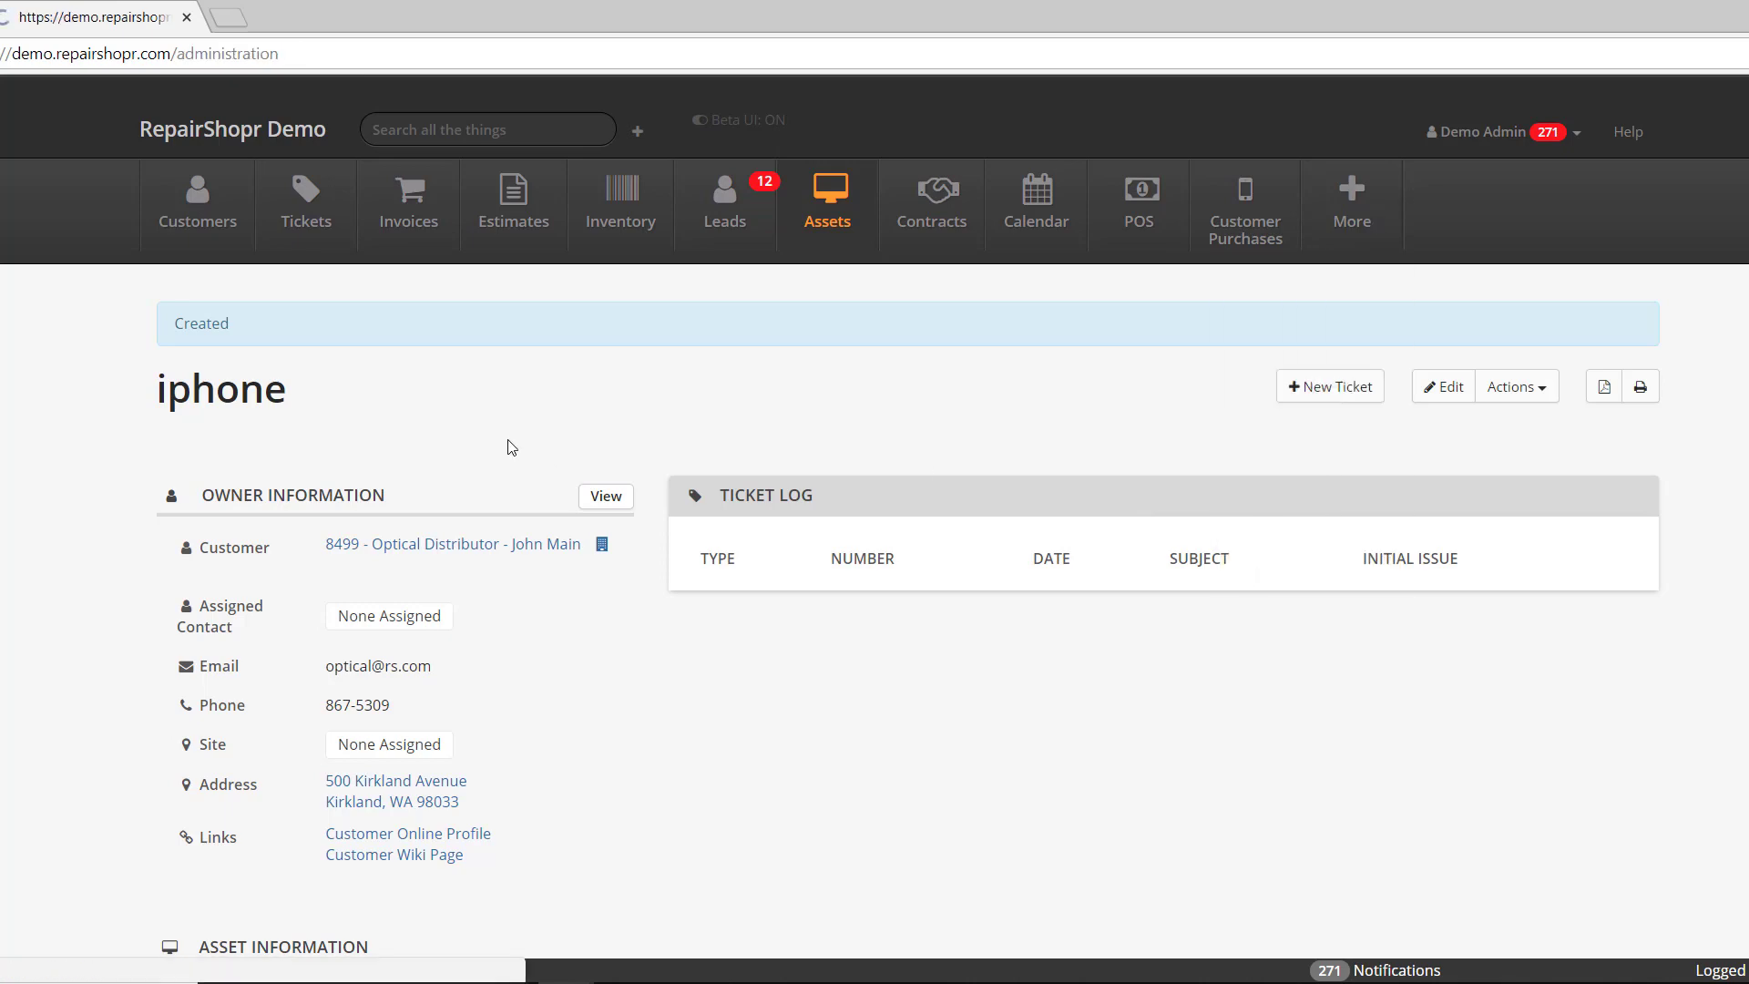
- Scroll the Administration page sidebar to find Asset Custom Fields under Customers
scroll(312, 551, "down", 5)
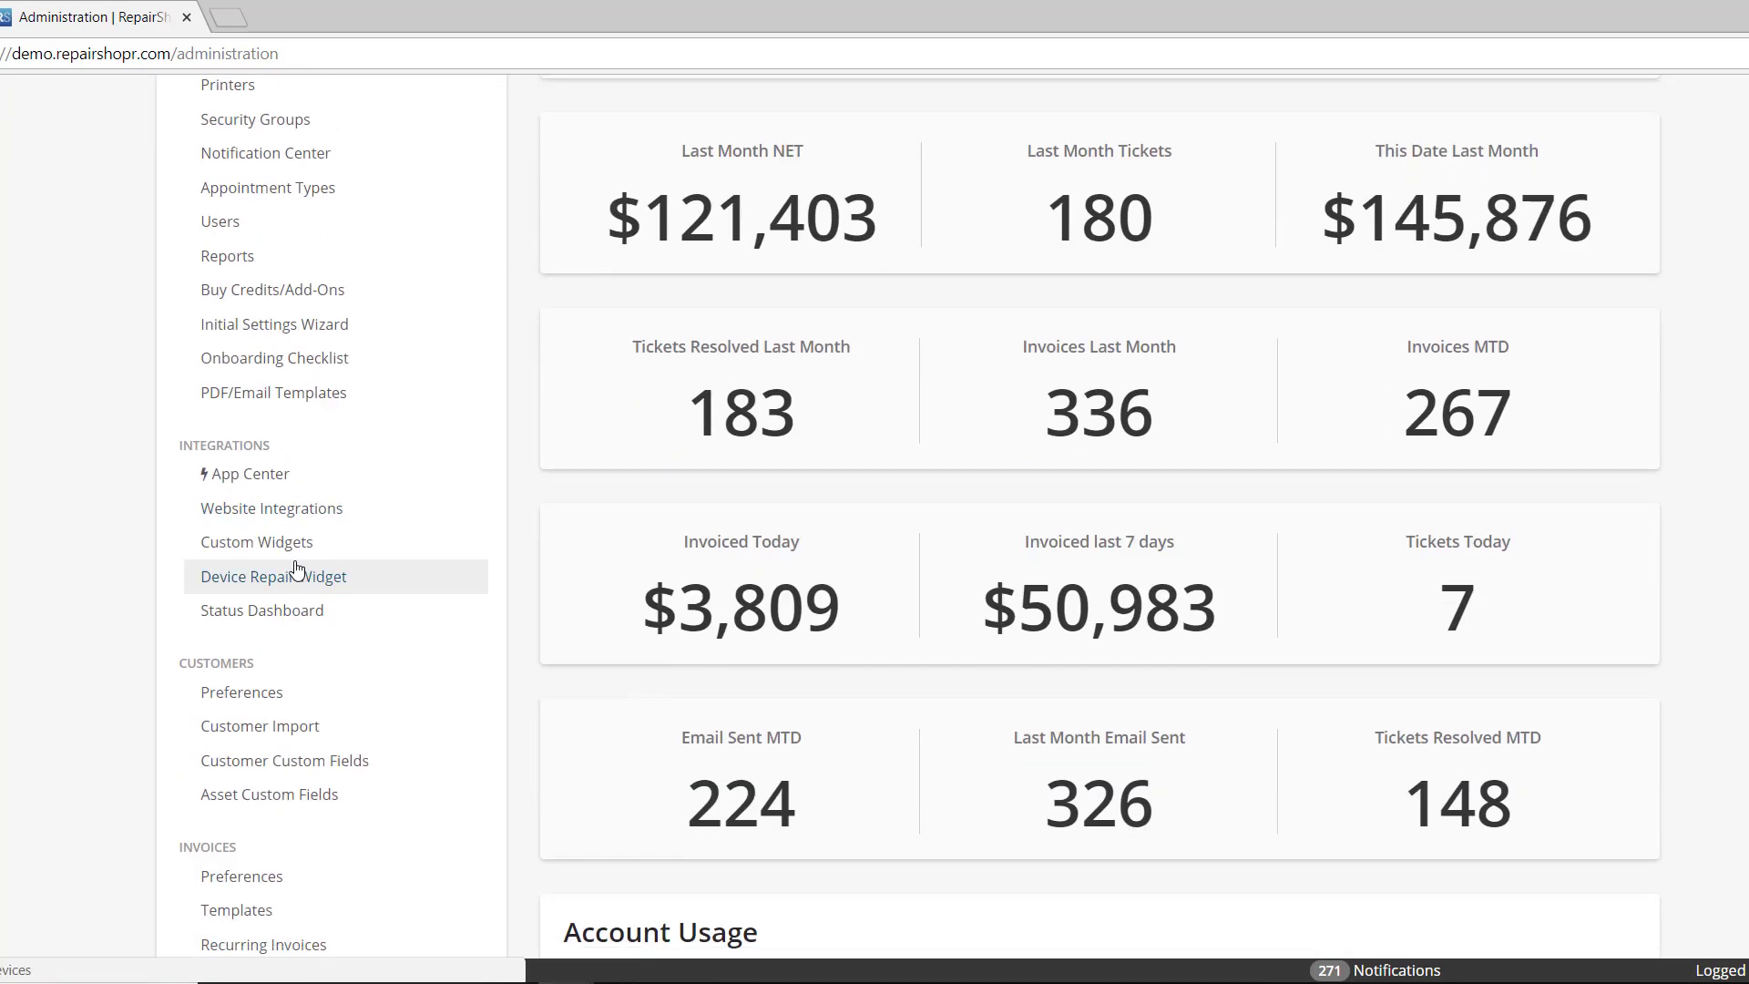
scroll(300, 569, "down", 1)
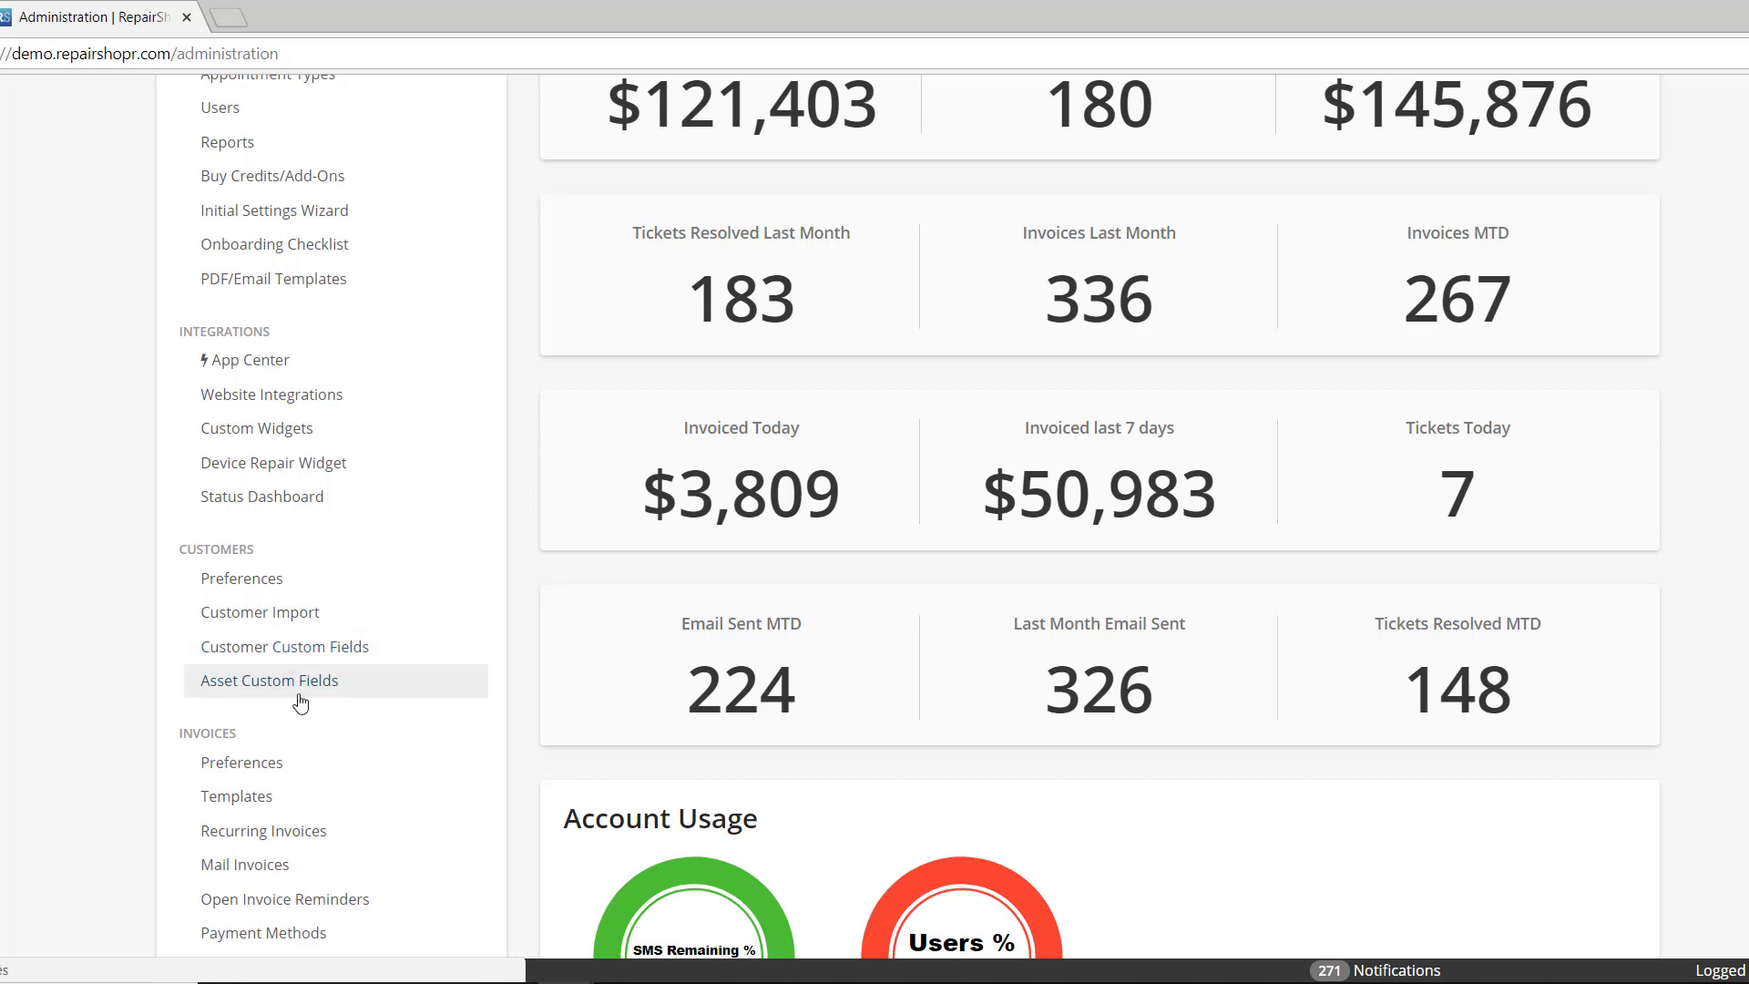
scroll(292, 704, "down", 8)
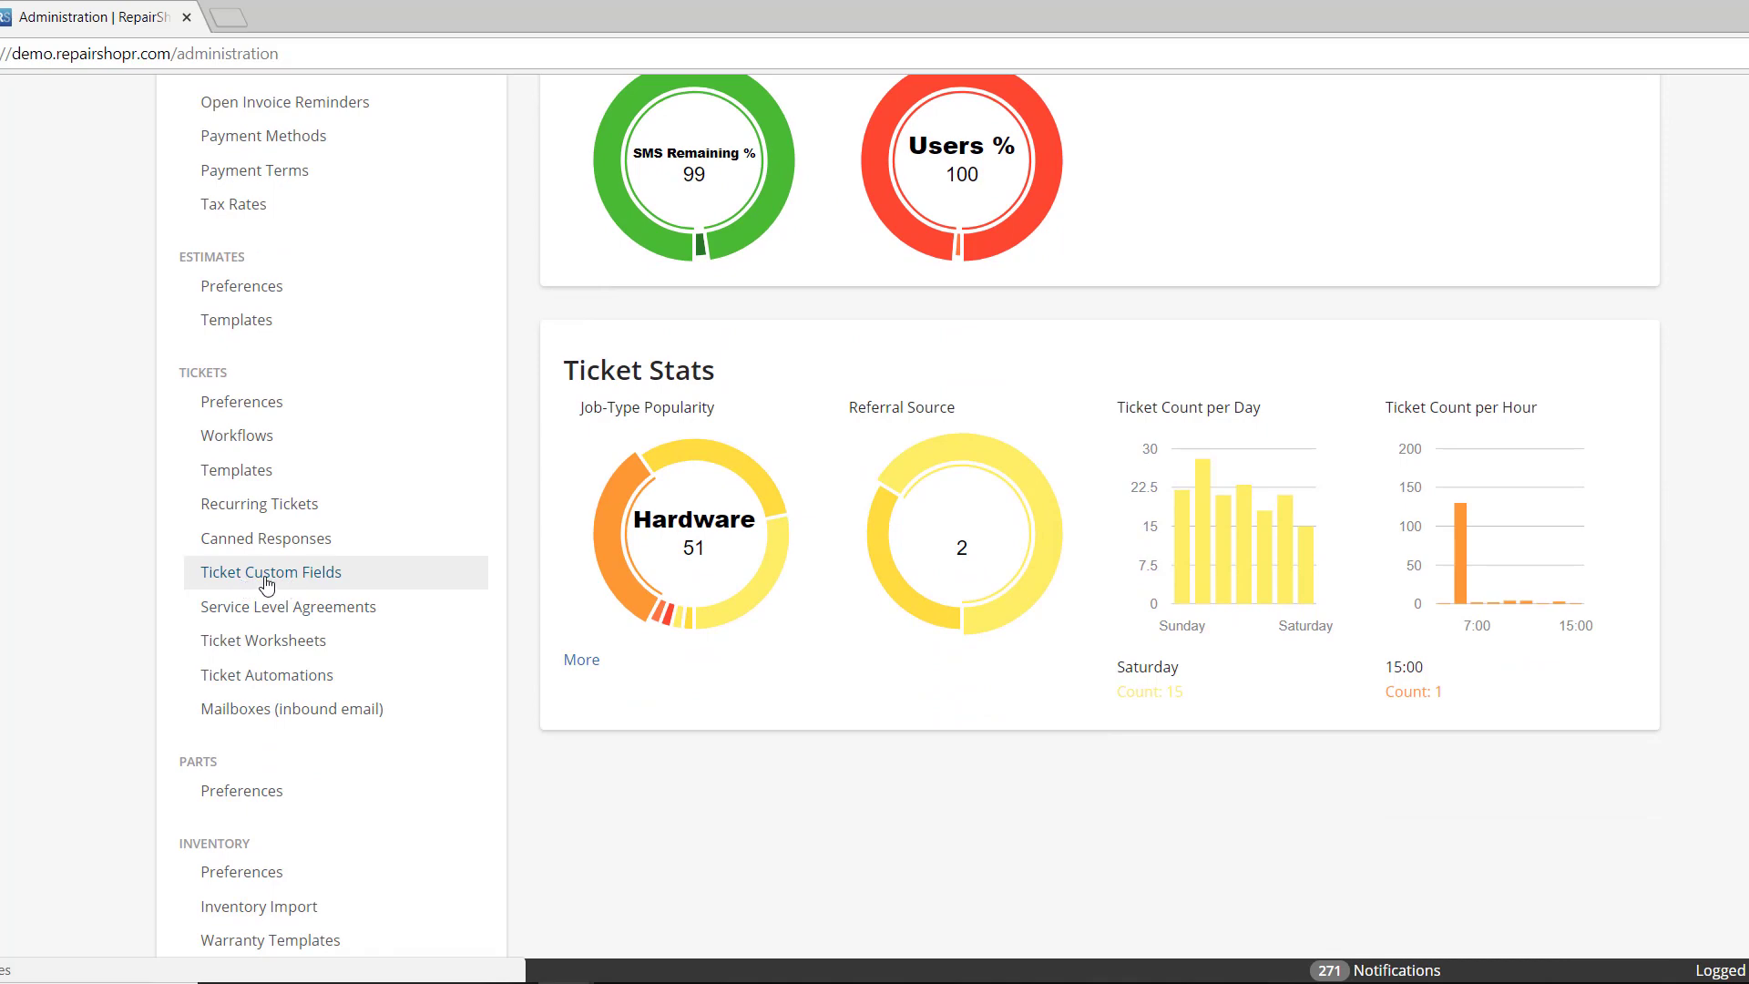
scroll(258, 586, "up", 5)
scroll(258, 586, "up", 1)
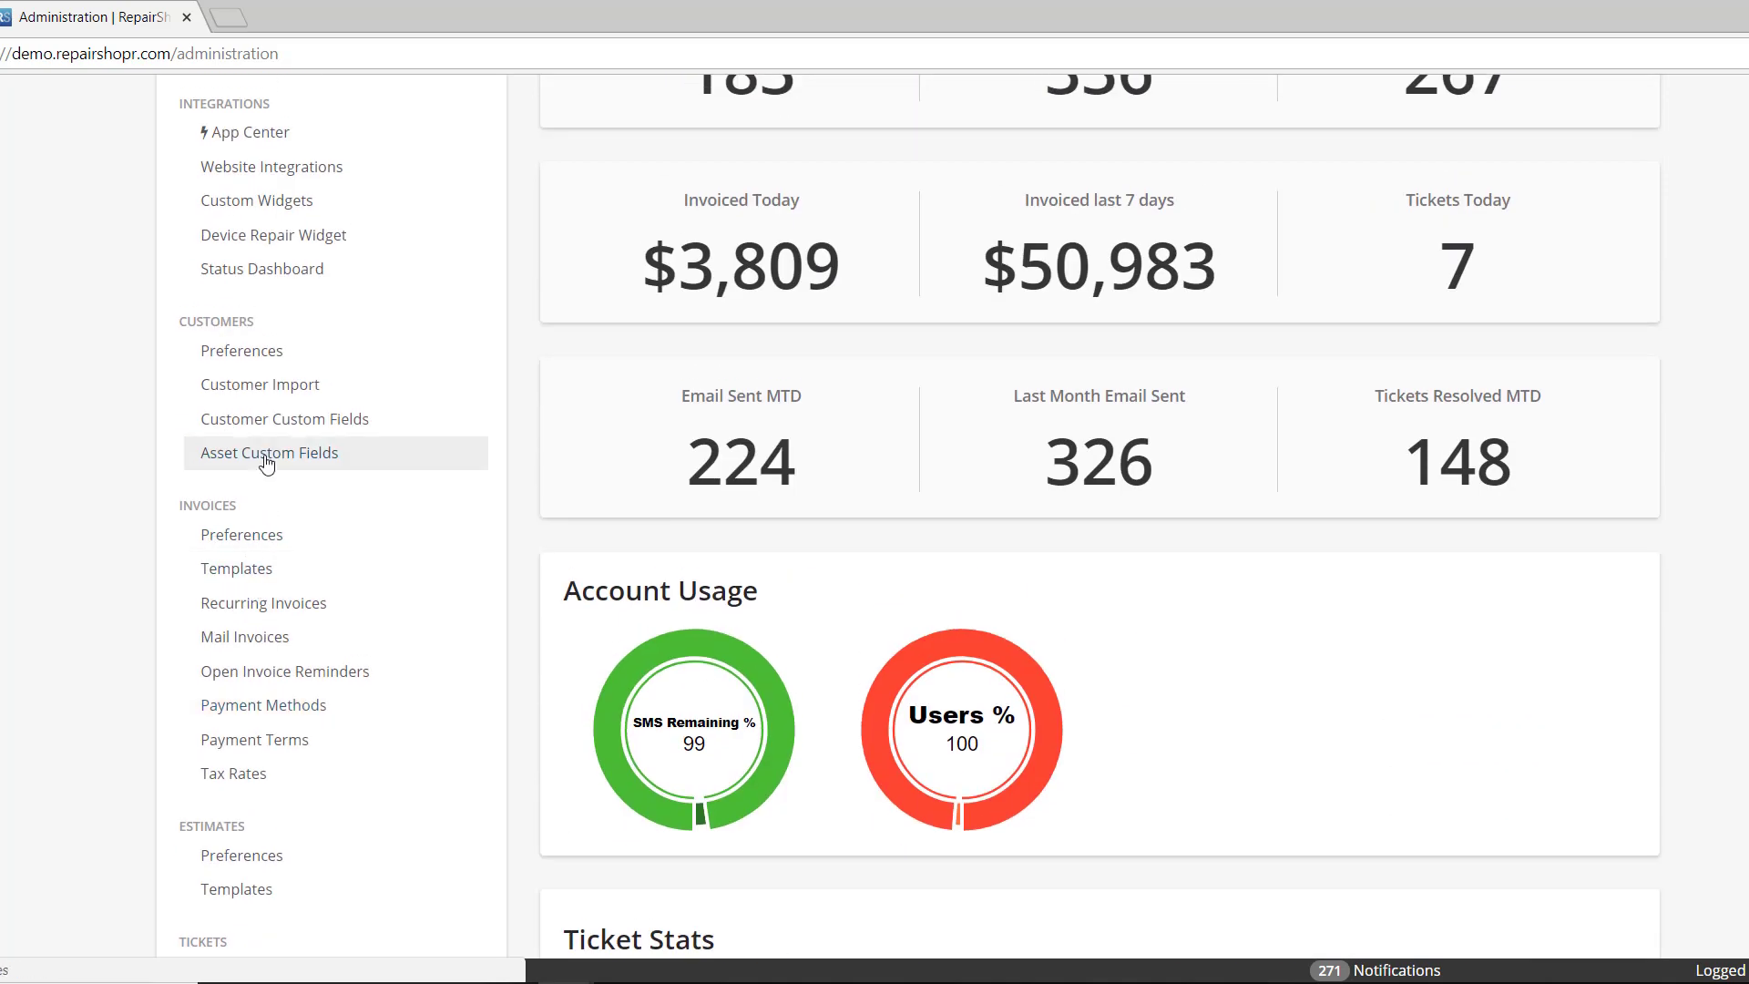
- Go to Asset Custom Fields and start a new field for the Tablet type
left_click(266, 461)
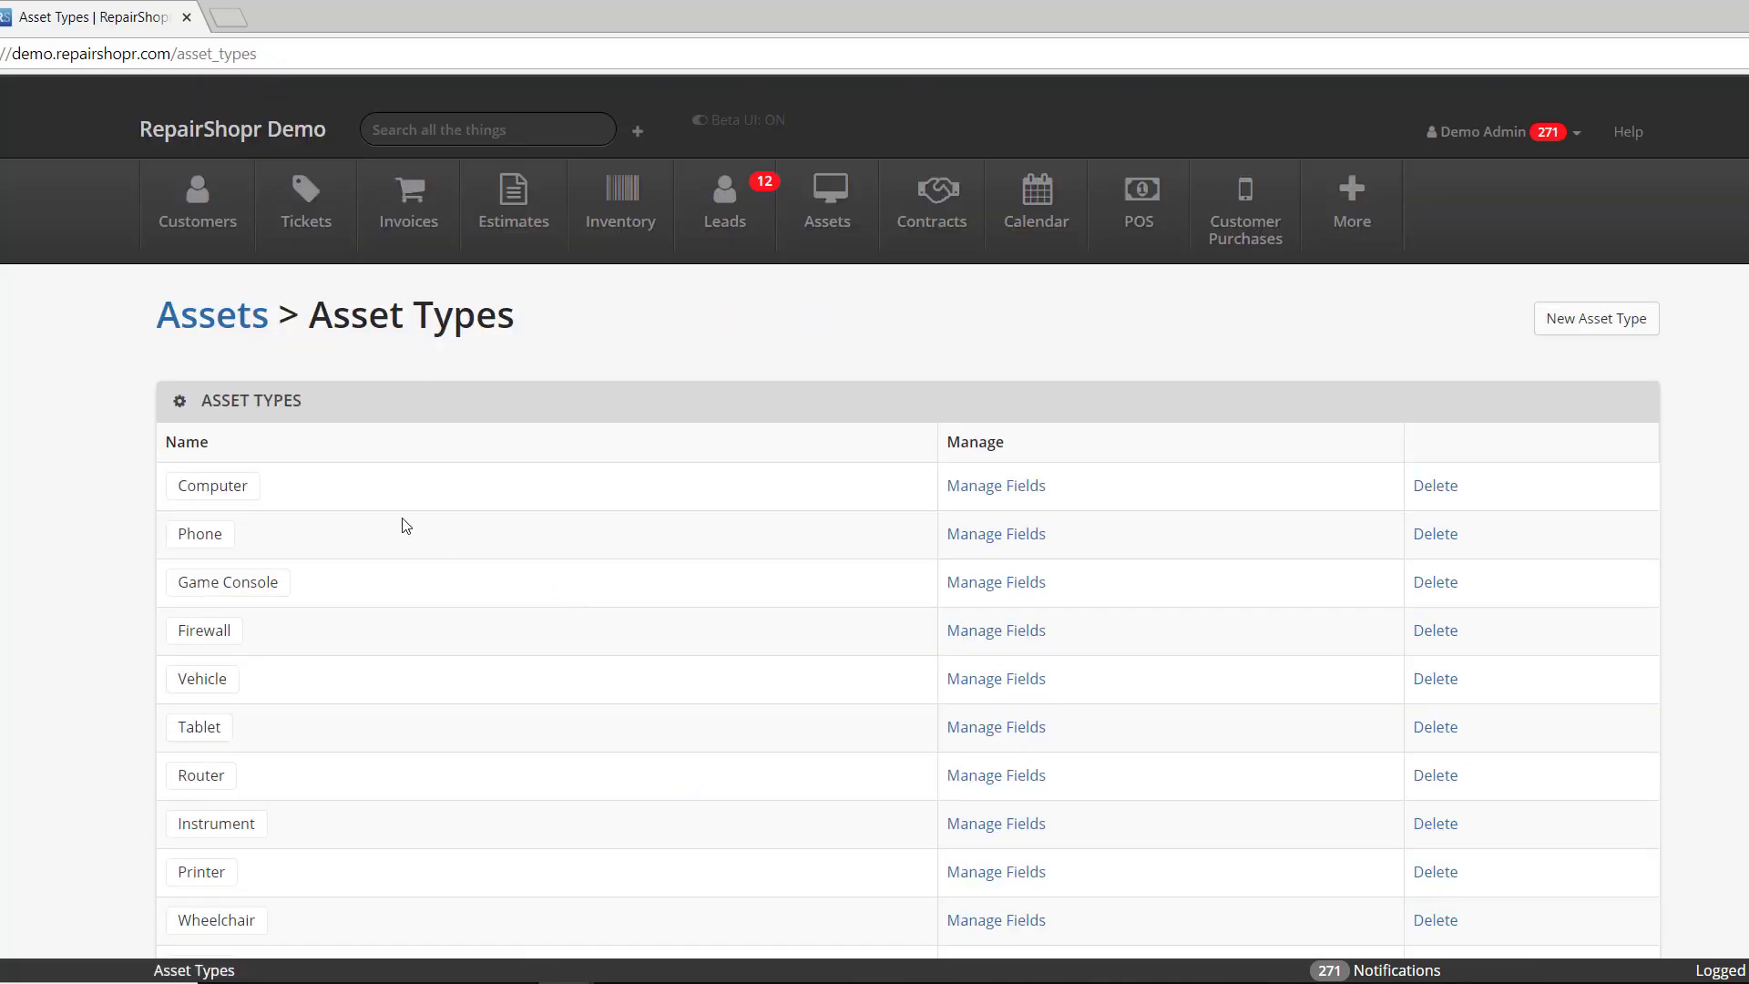
scroll(271, 568, "down", 1)
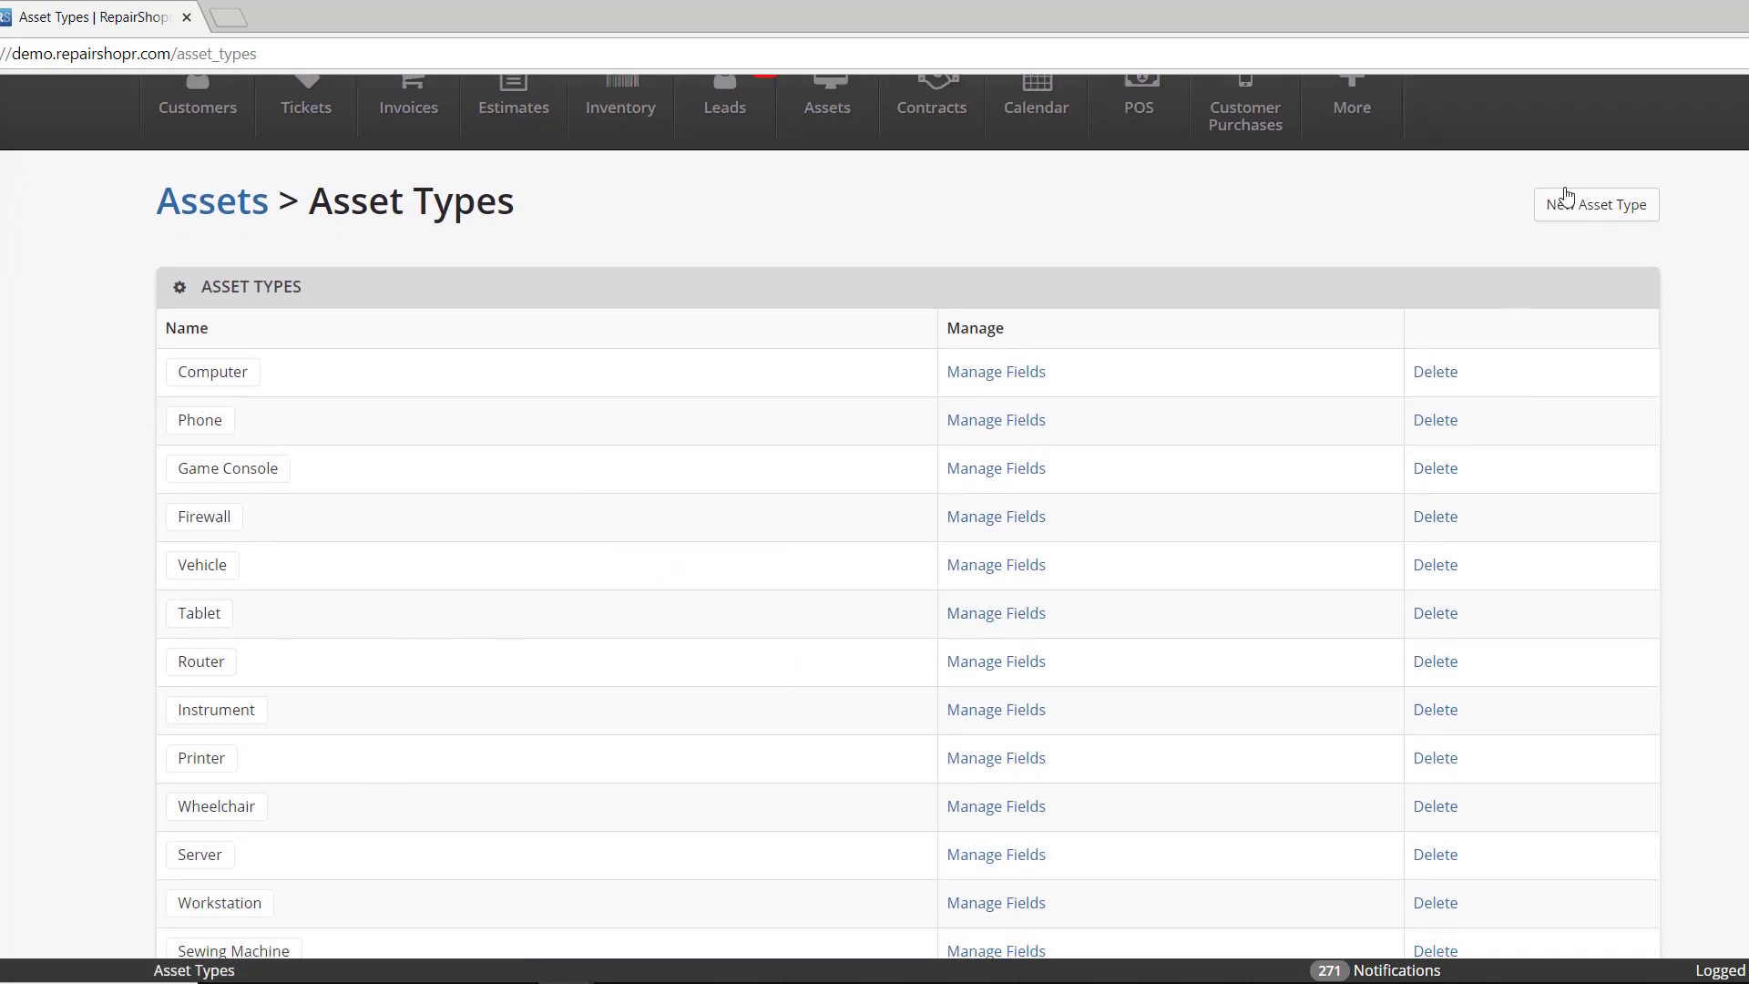
left_click(966, 619)
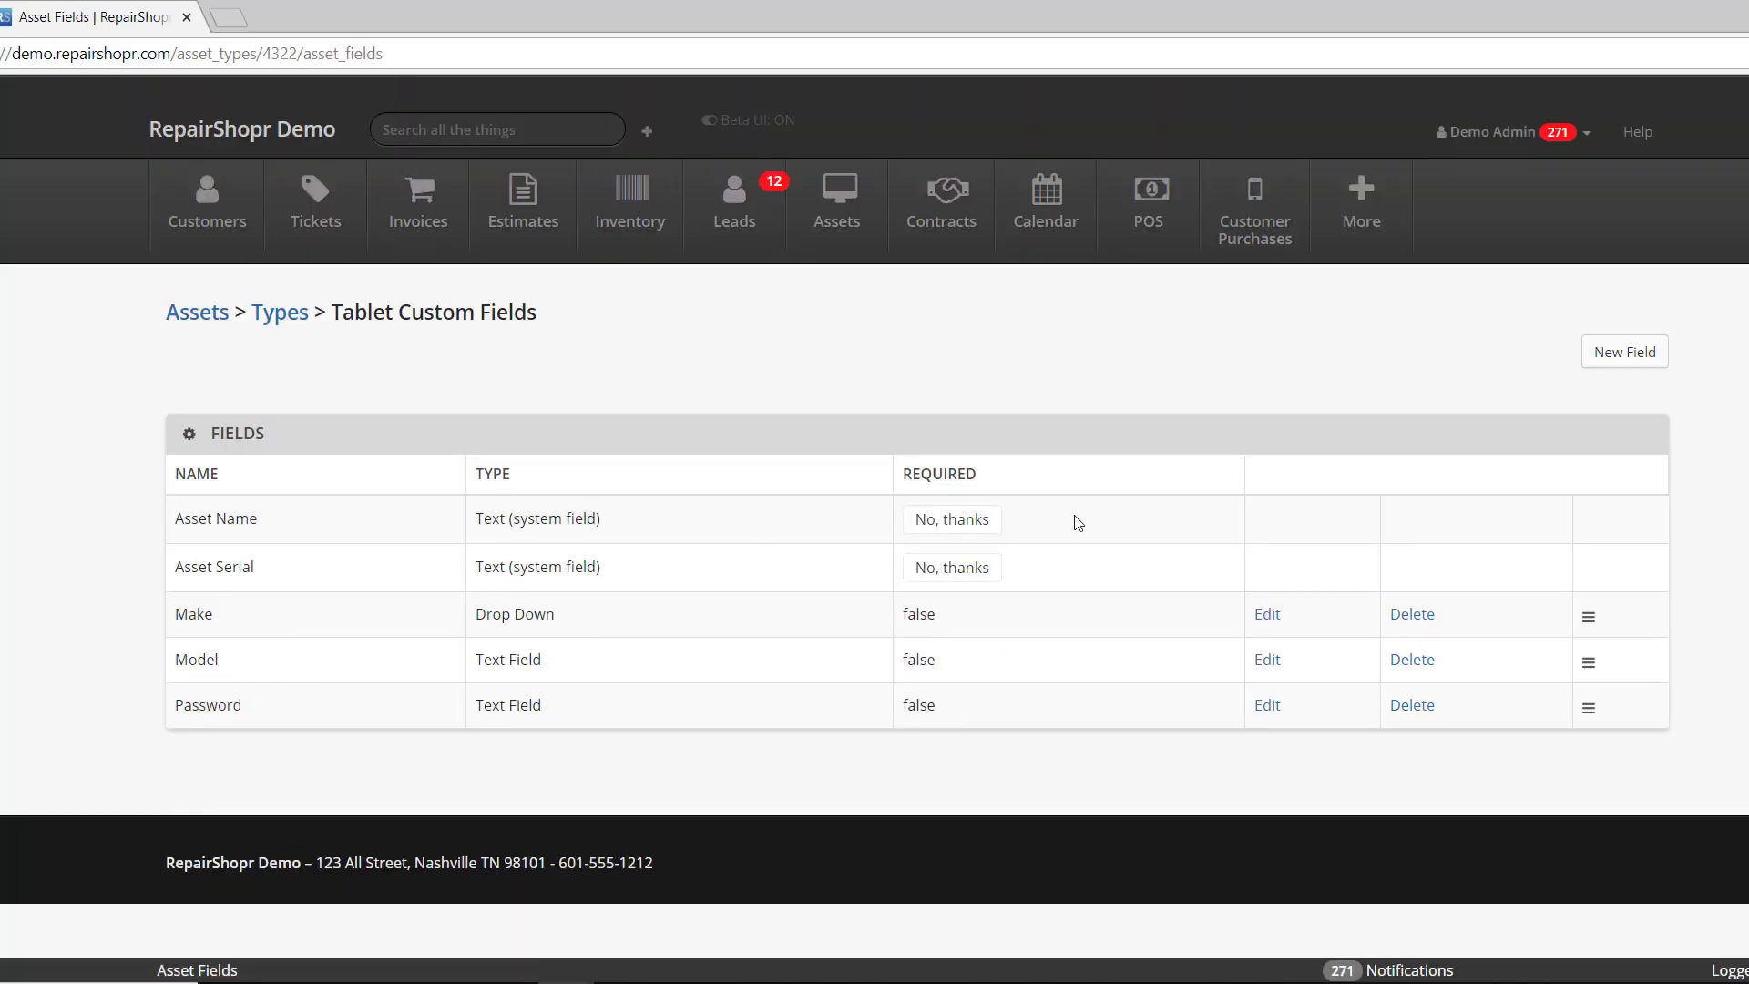
left_click(1614, 355)
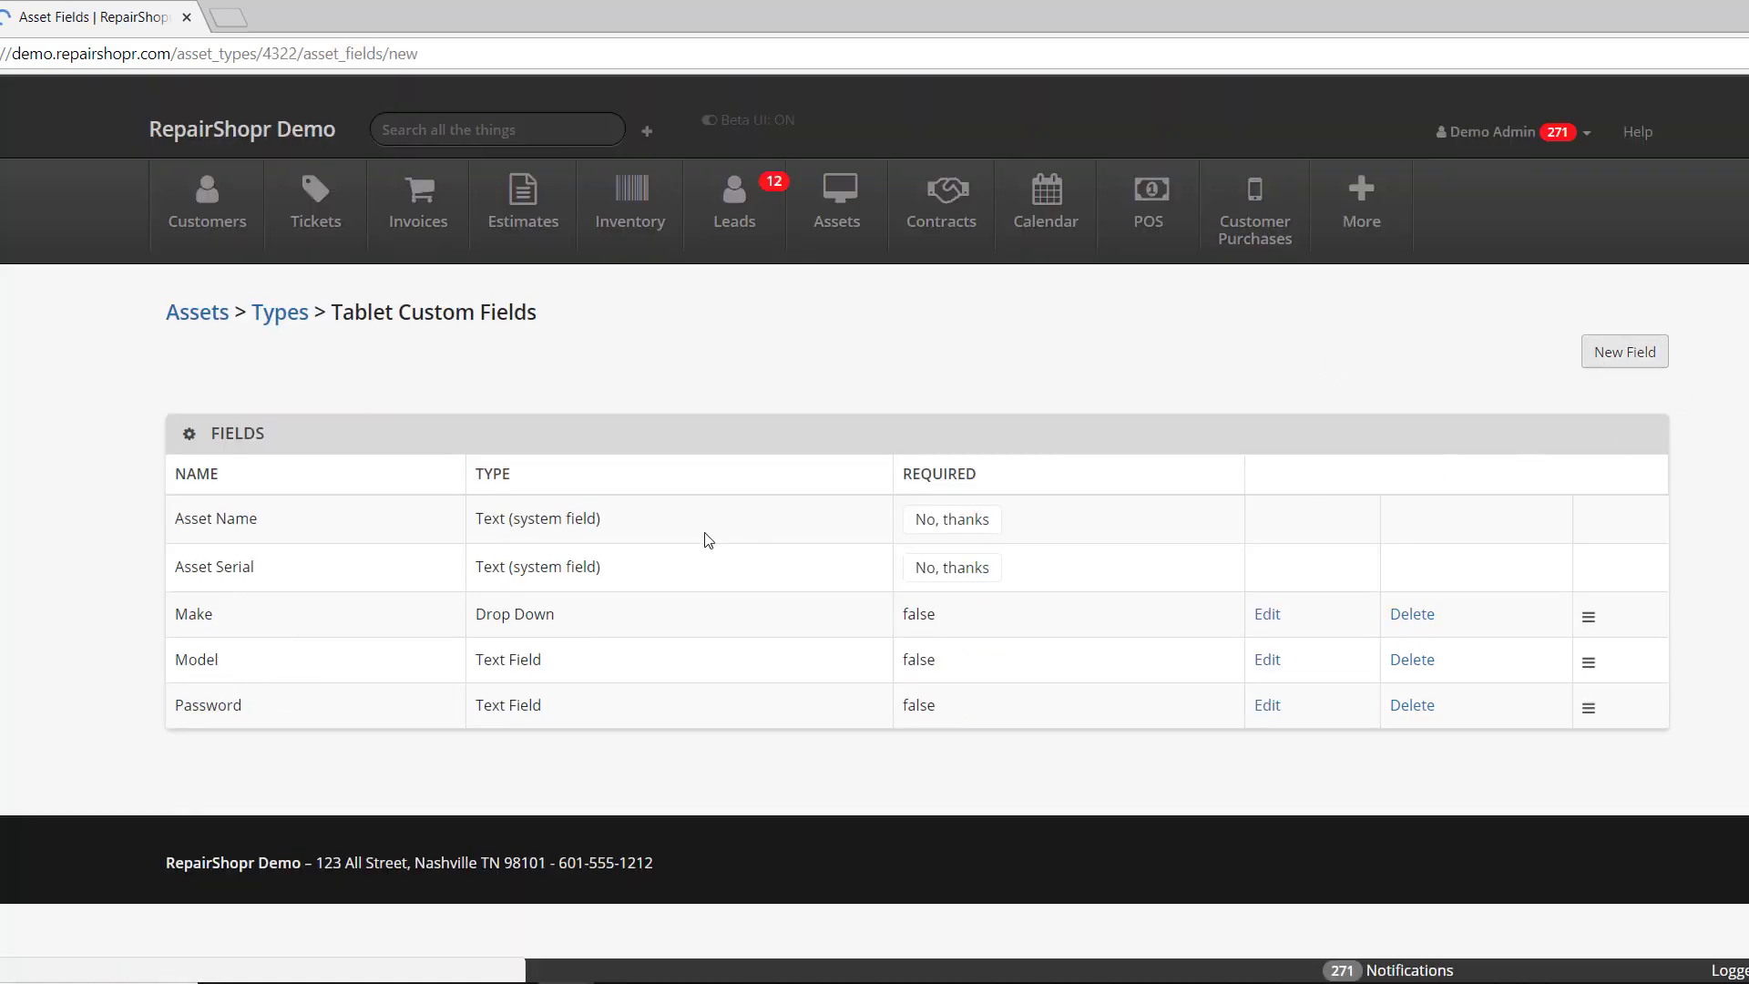
- Name the field 'Pattern', set its type to Scribble, and create it
left_click(292, 421)
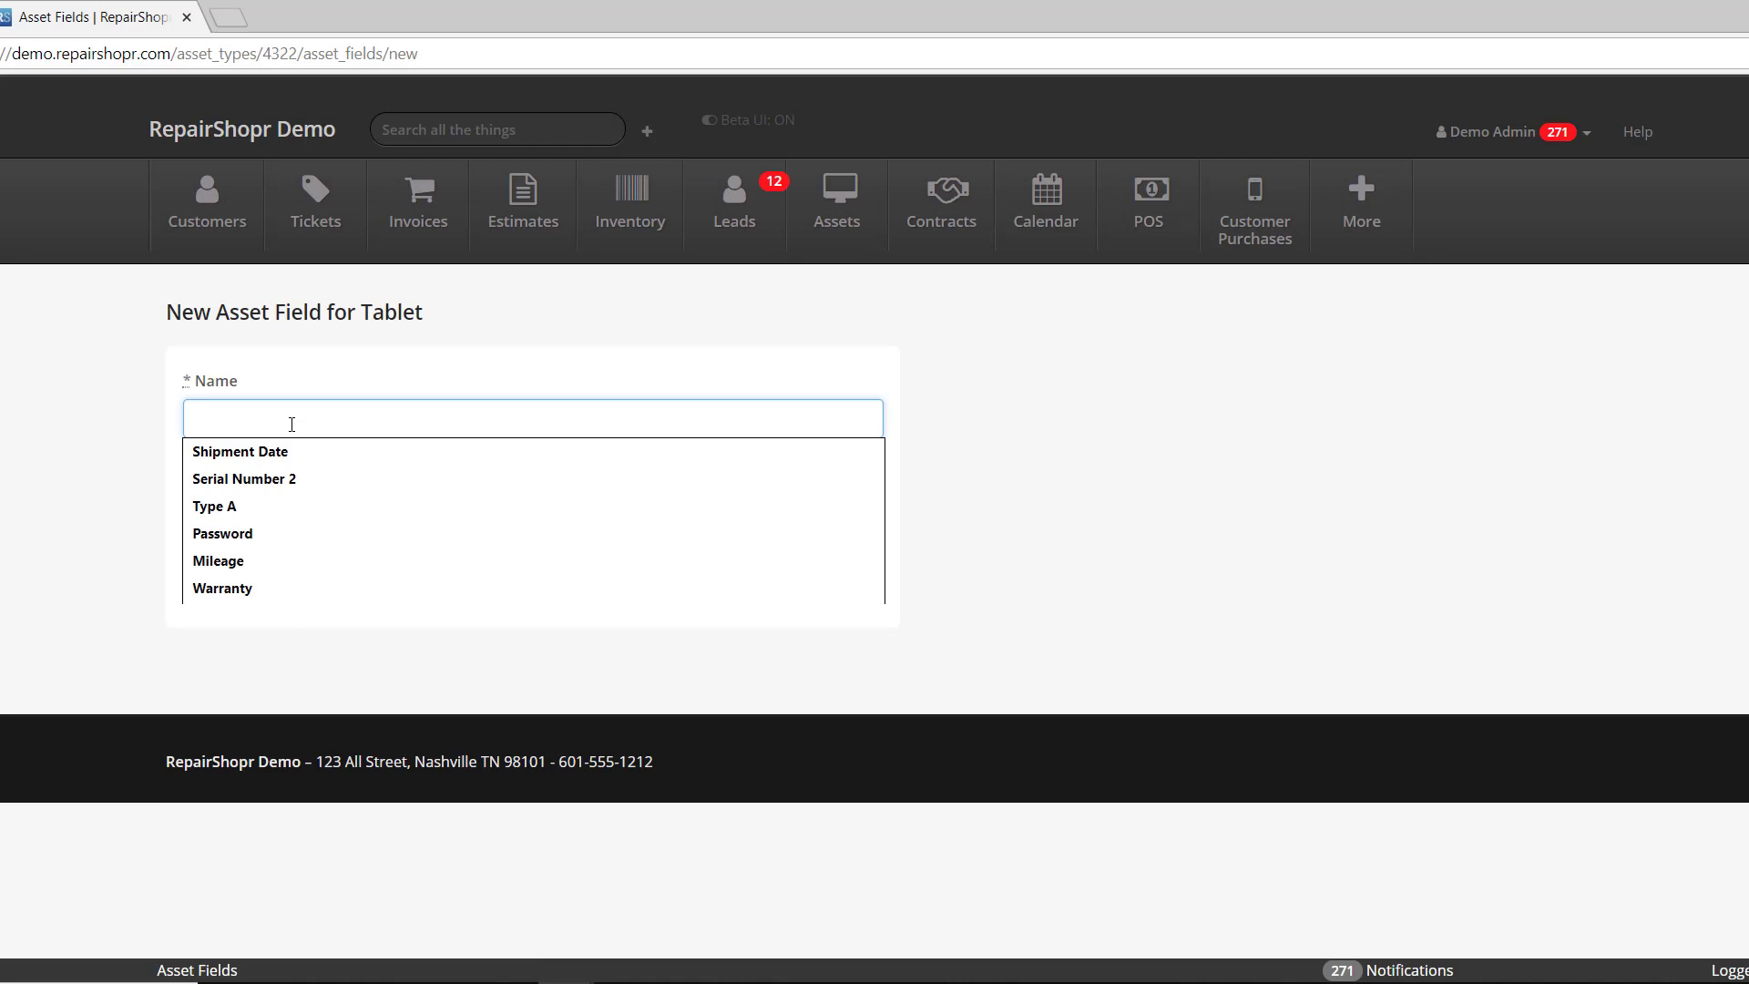
type("PAttern")
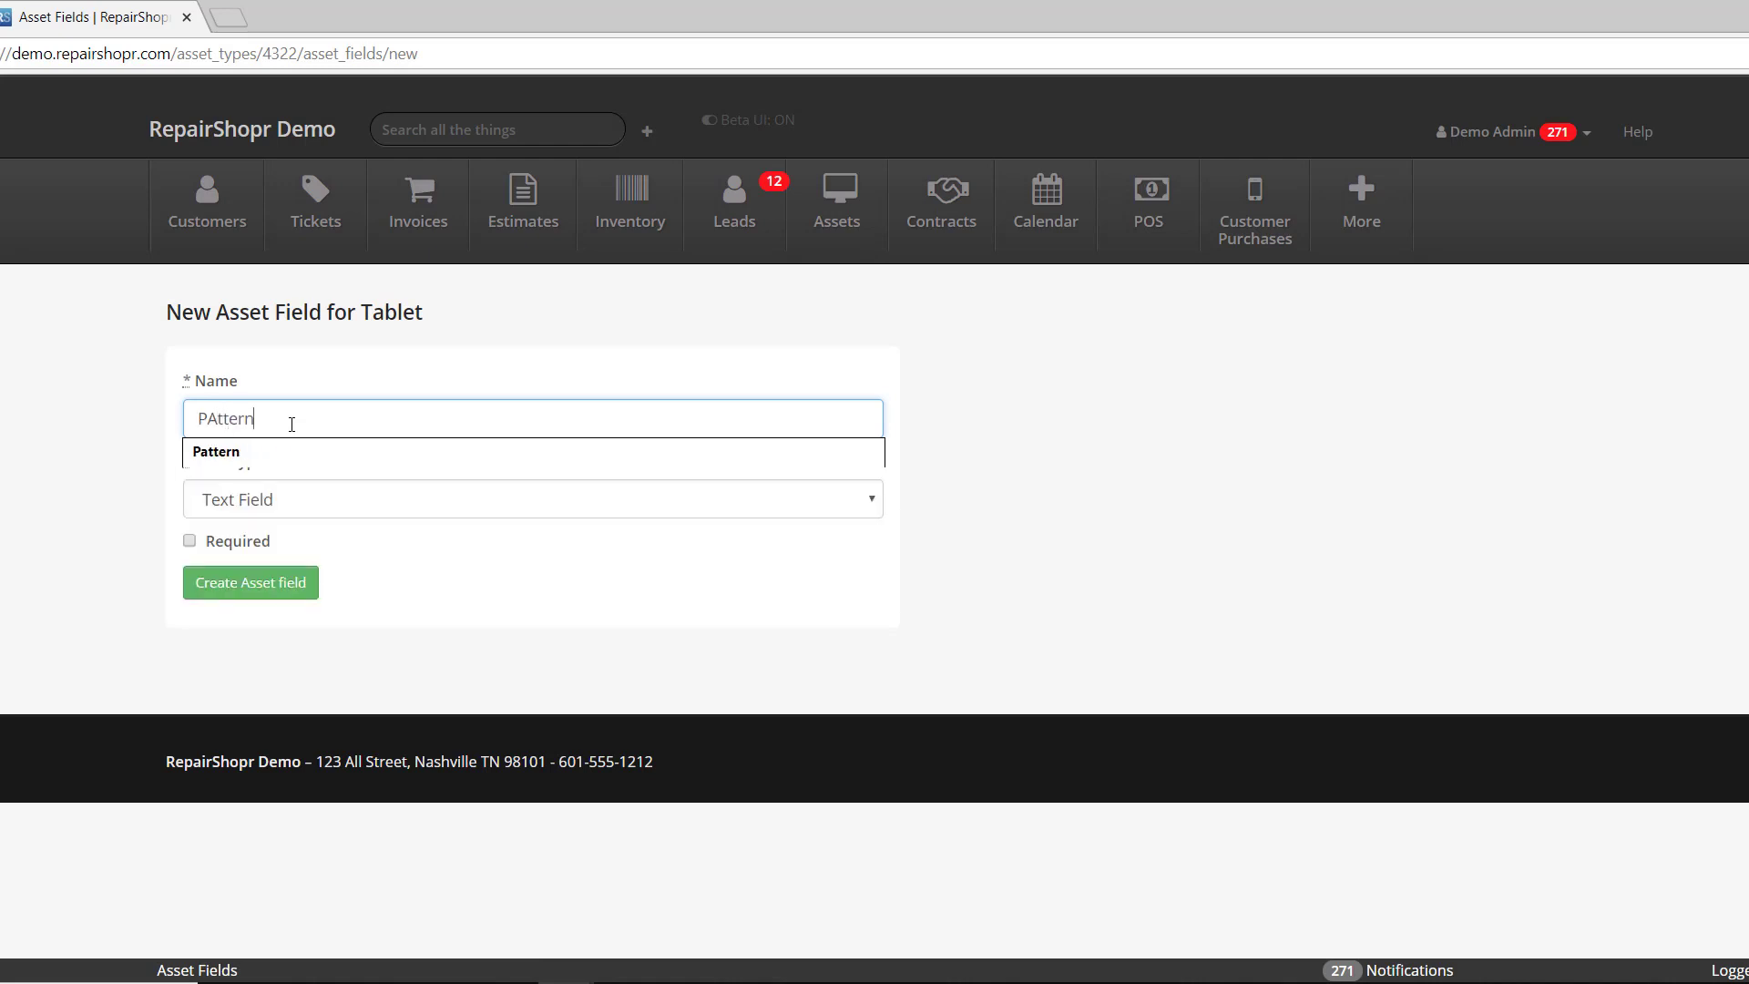
left_click(225, 451)
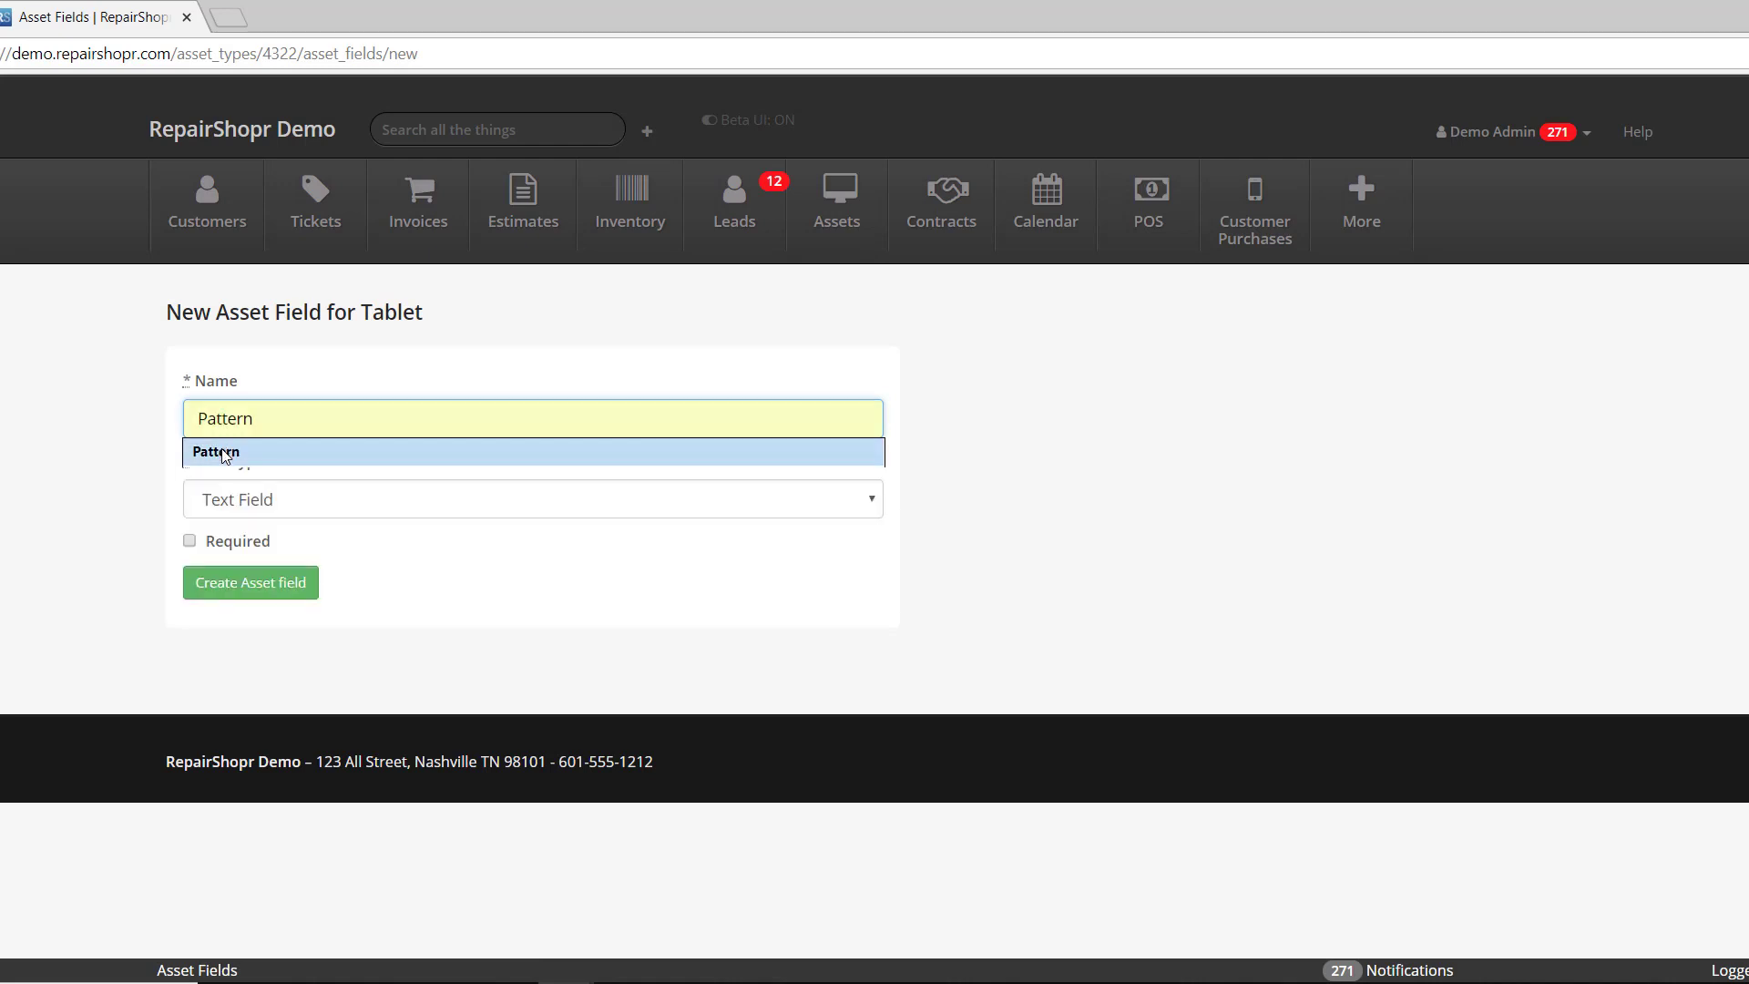
left_click(242, 499)
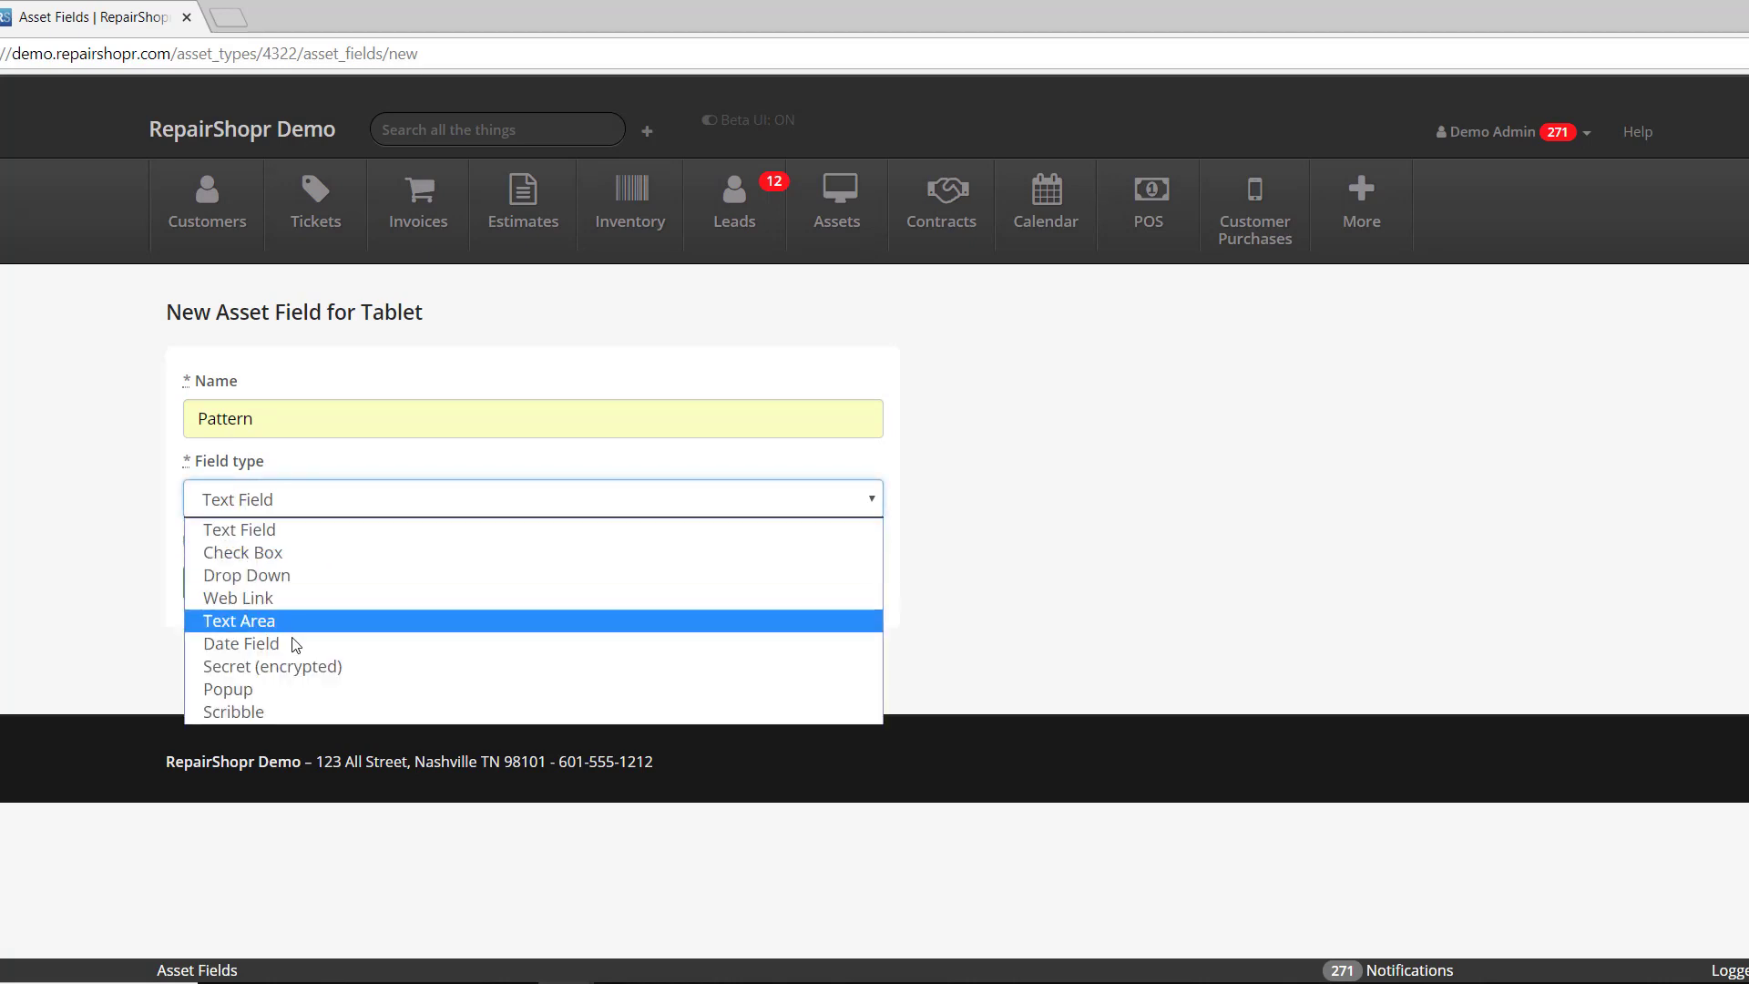
left_click(237, 714)
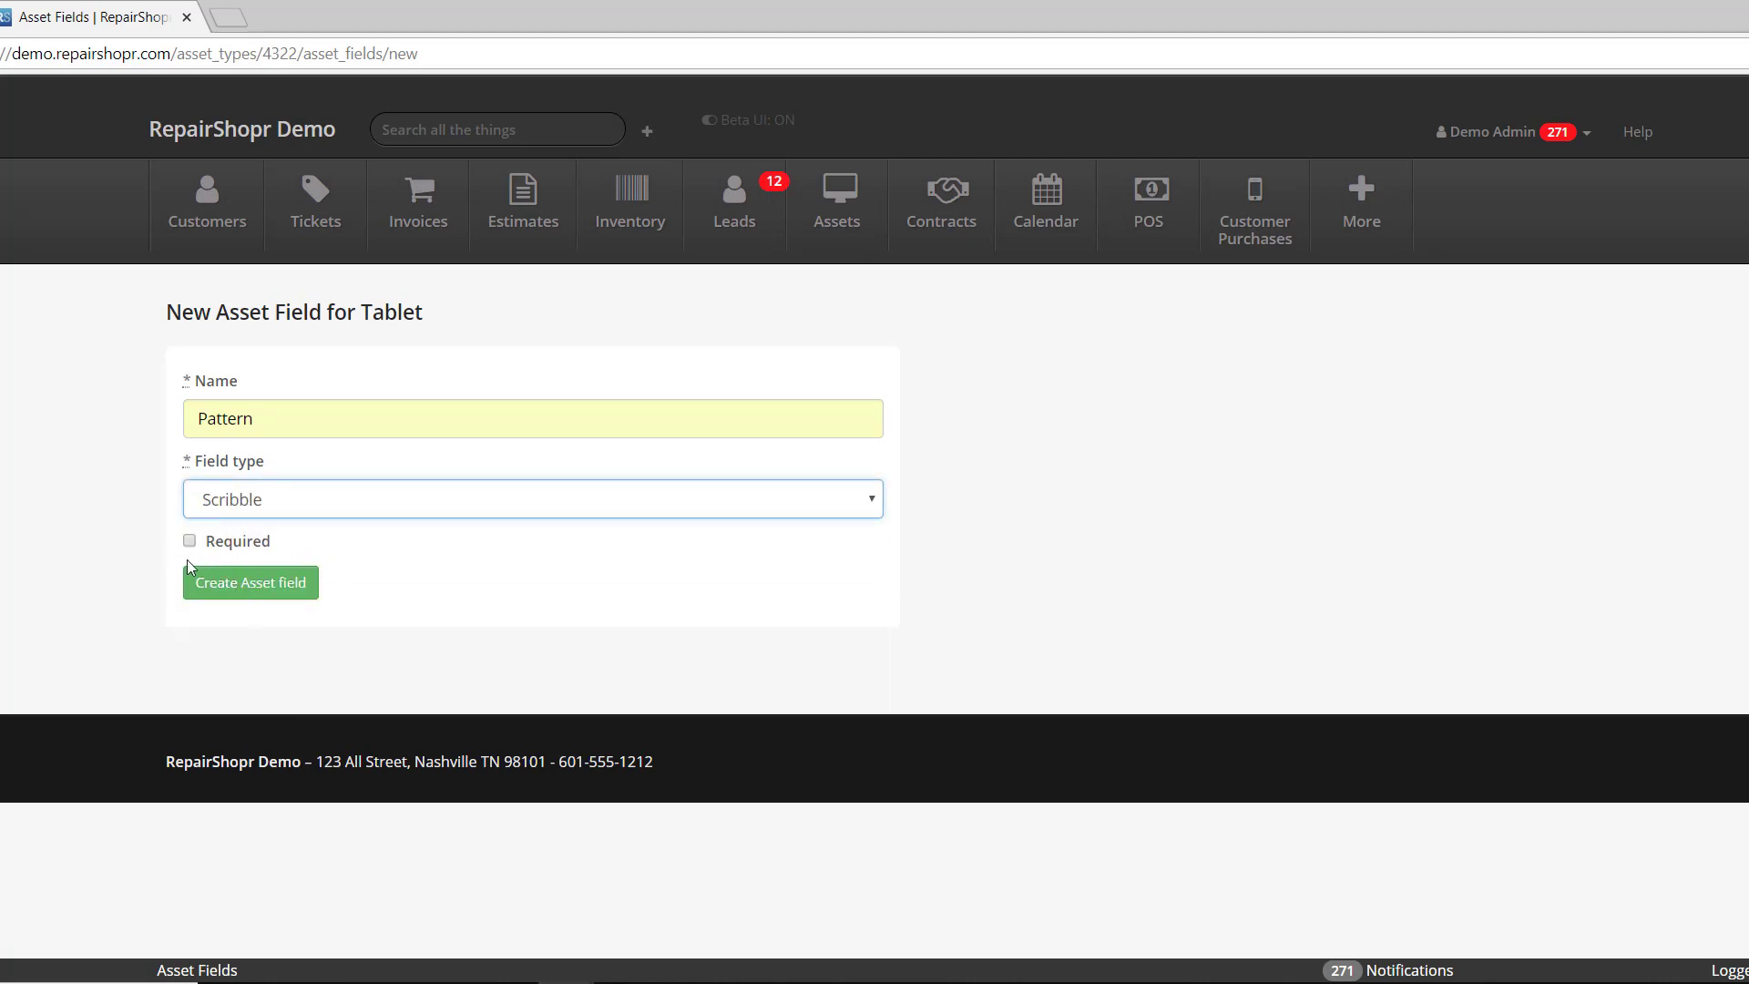
left_click(360, 720)
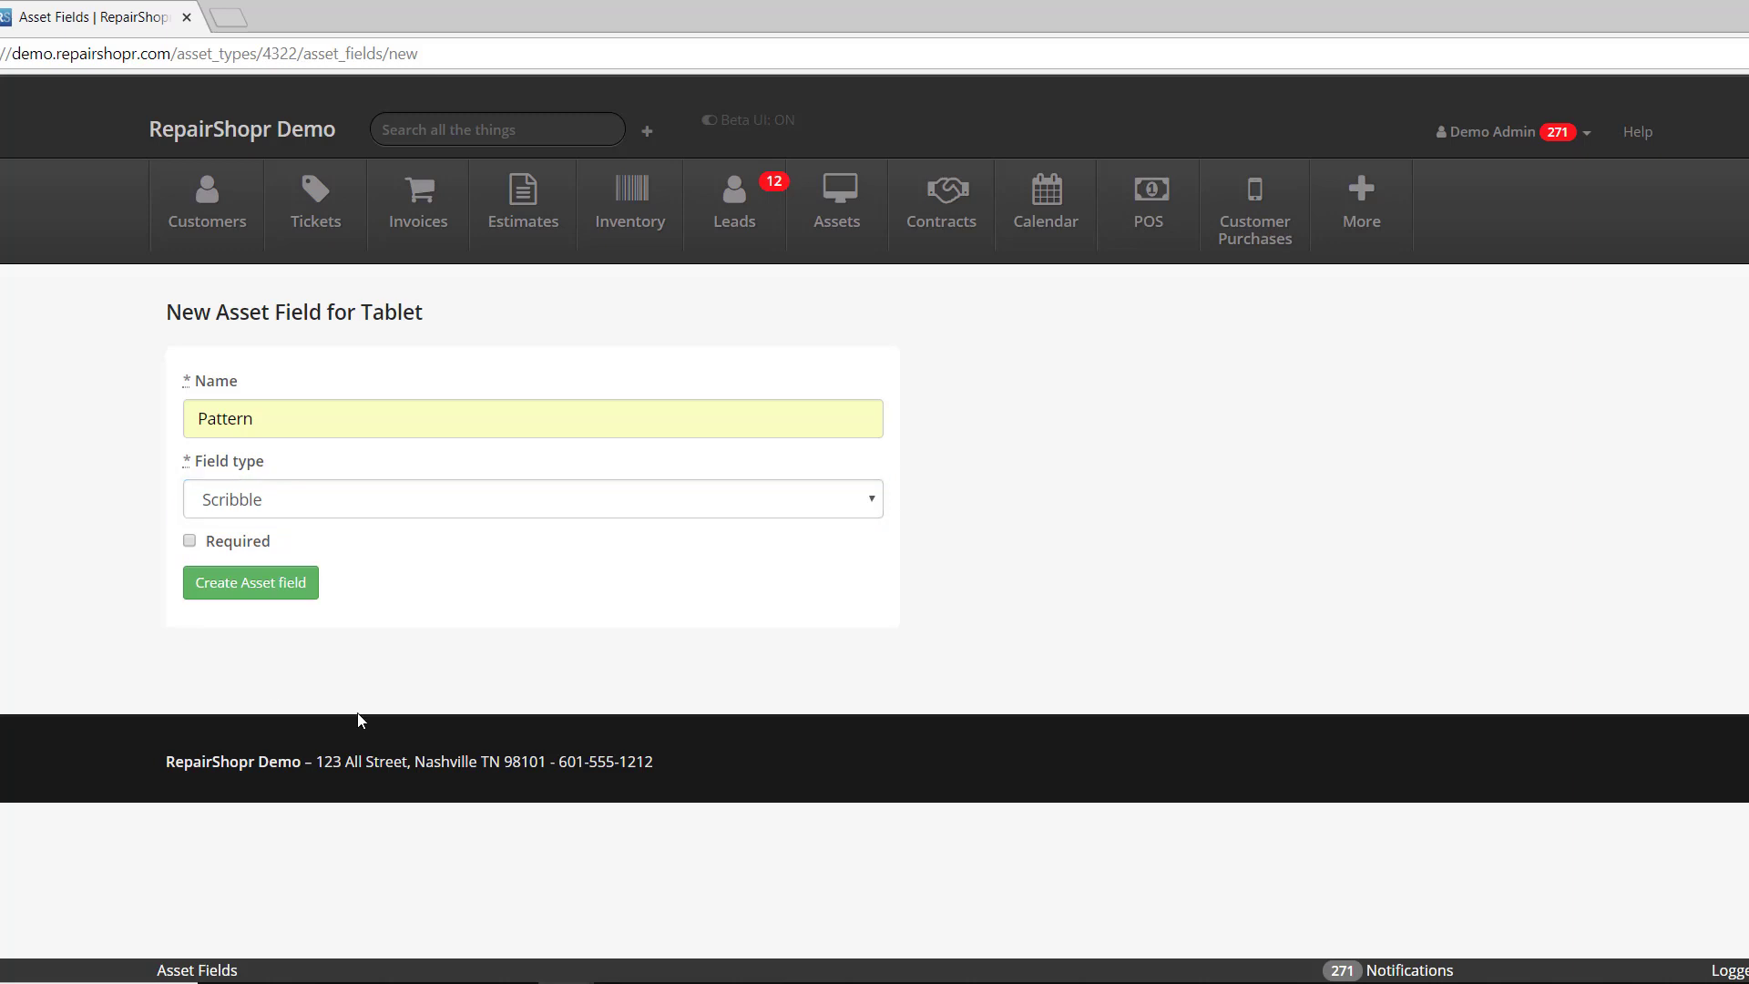
left_click(242, 587)
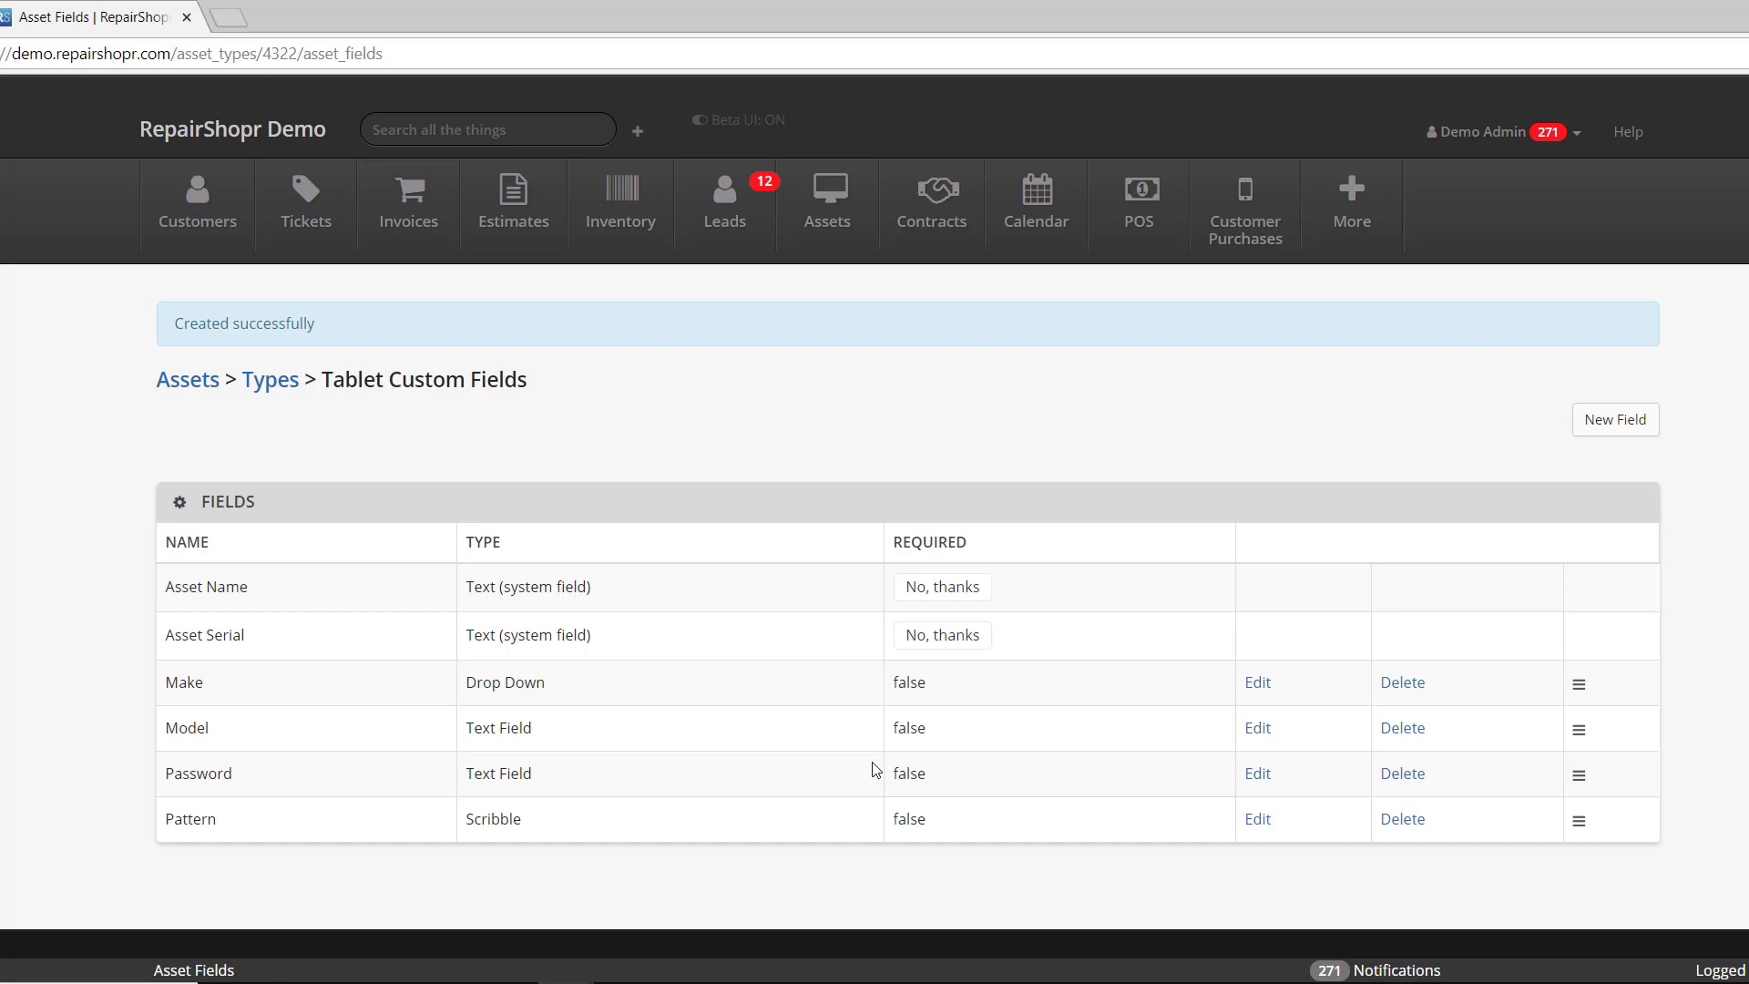
- Highlight the Scribble type in the Pattern row of Tablet's custom fields
scroll(832, 750, "down", 1)
double_click(456, 791)
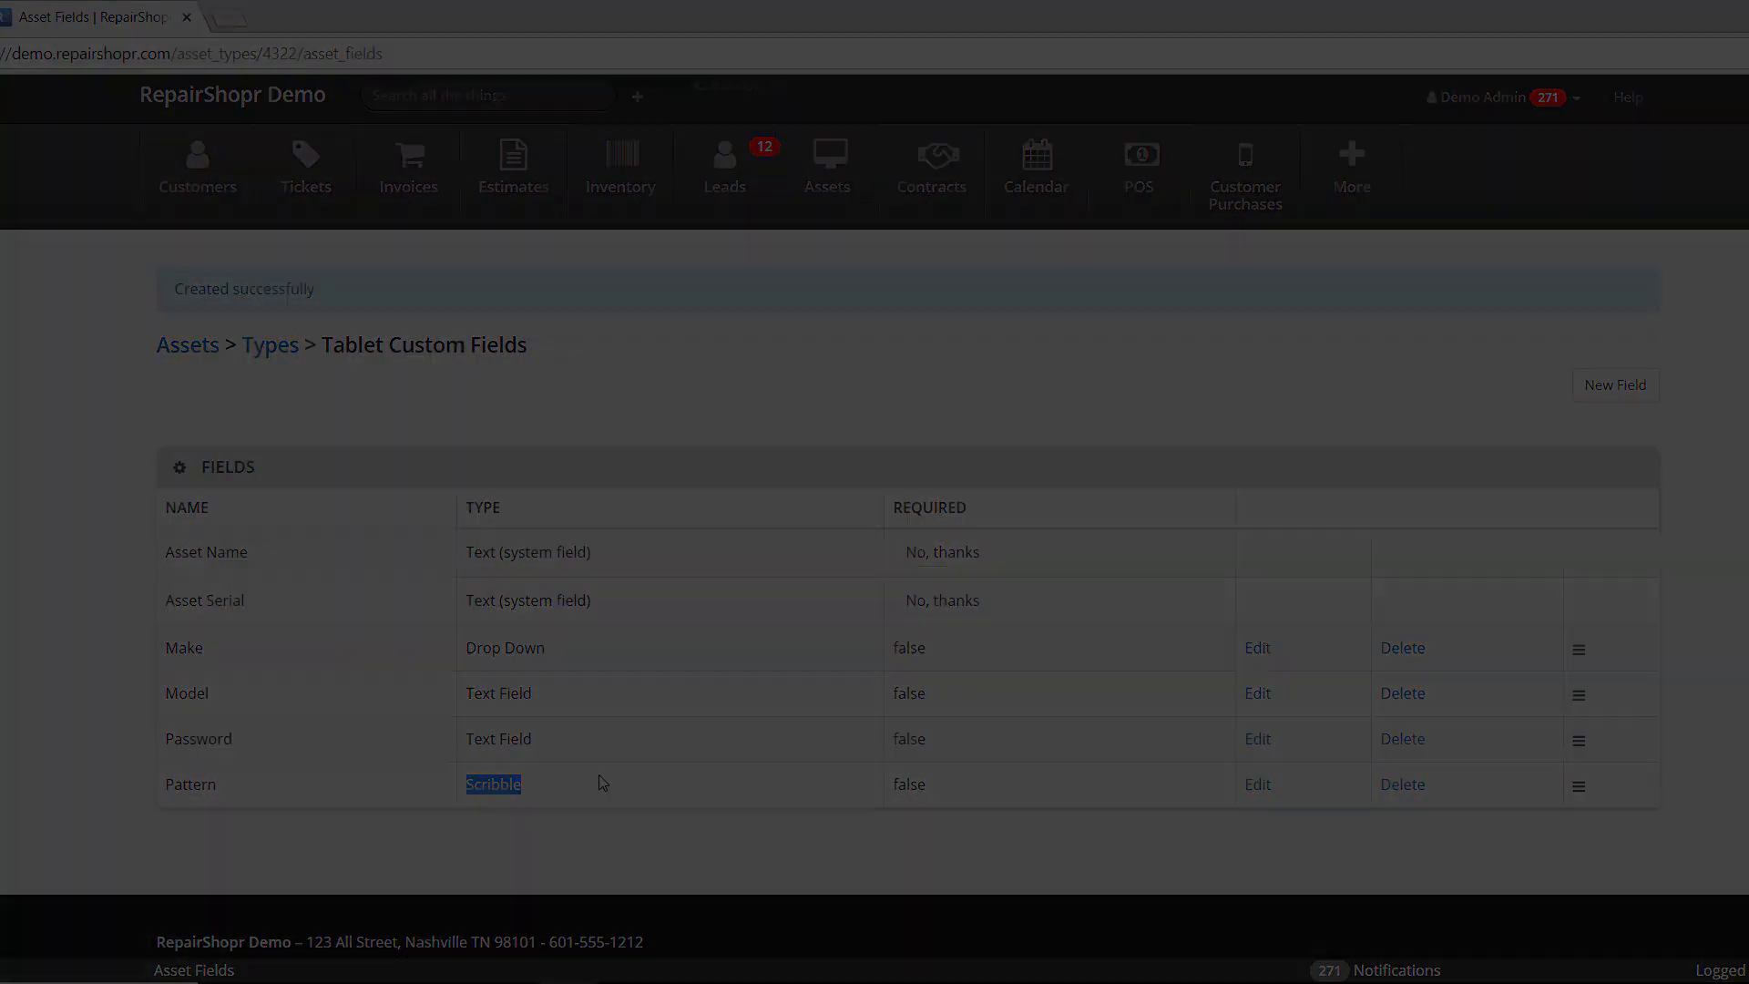